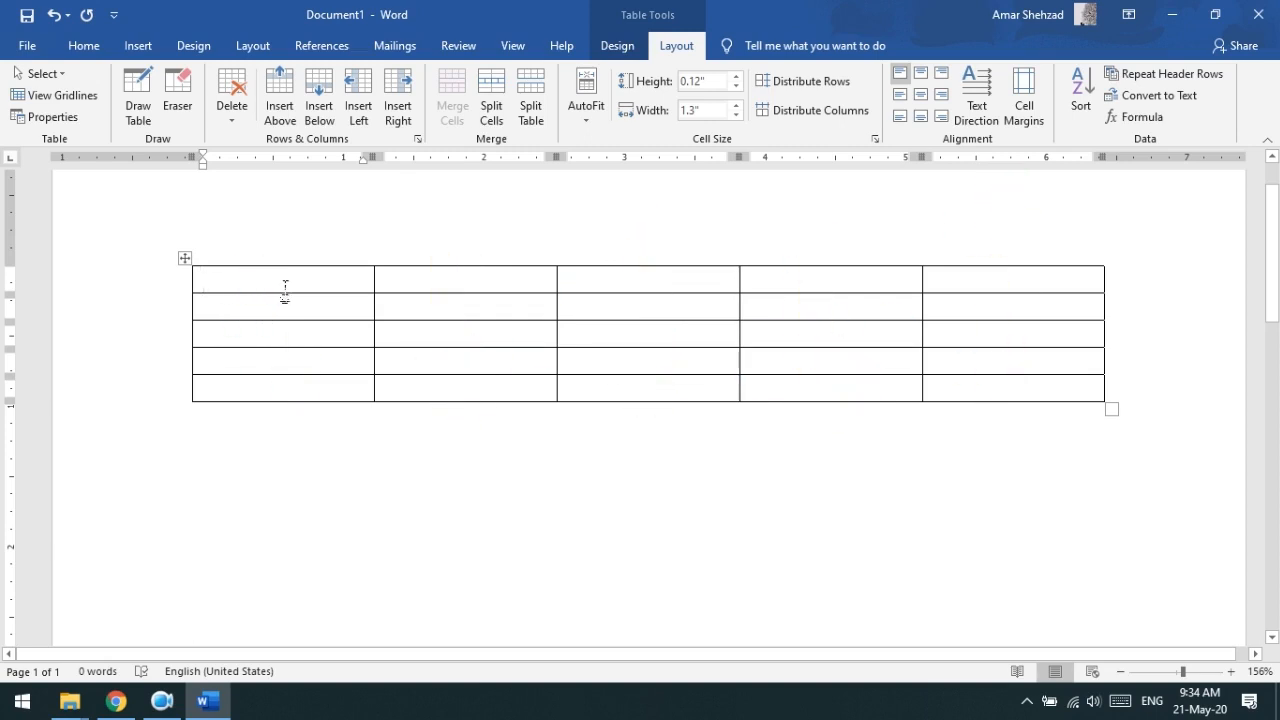
# Step: Highlight the first three rows of the table one after another
pyautogui.moveTo(285, 284); pyautogui.dragTo(1060, 281)
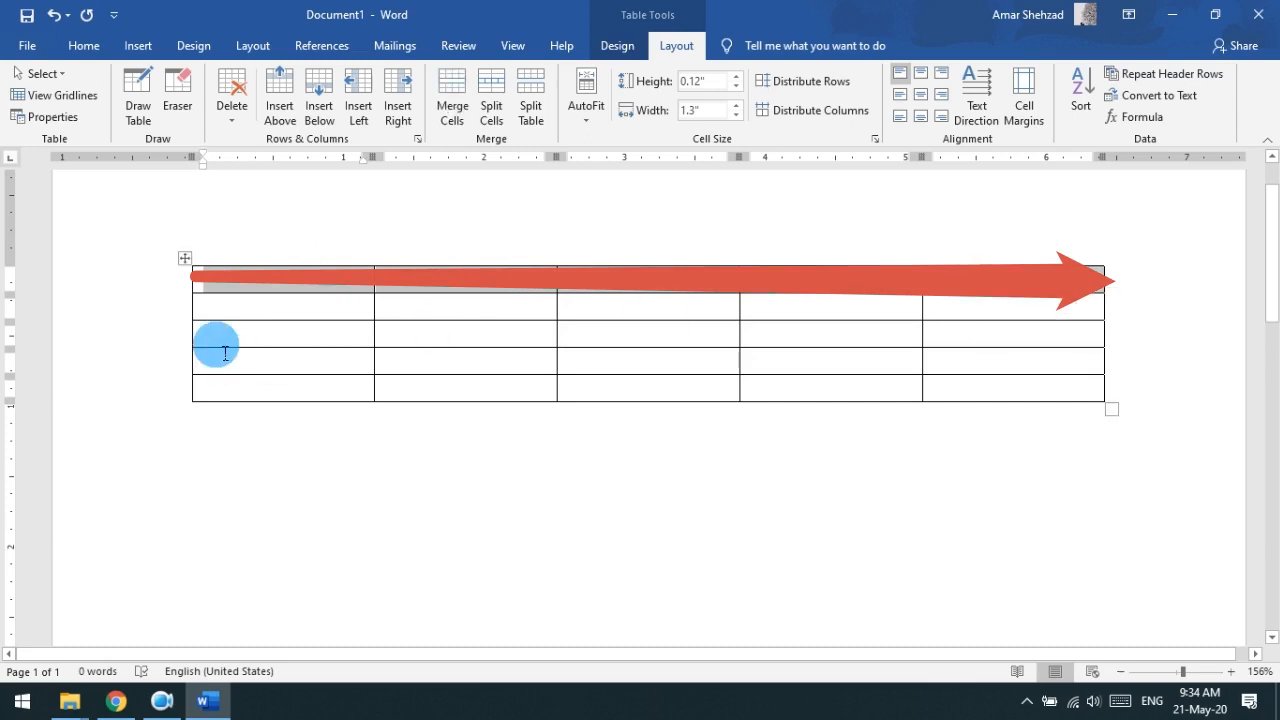
pyautogui.moveTo(294, 312); pyautogui.dragTo(923, 319)
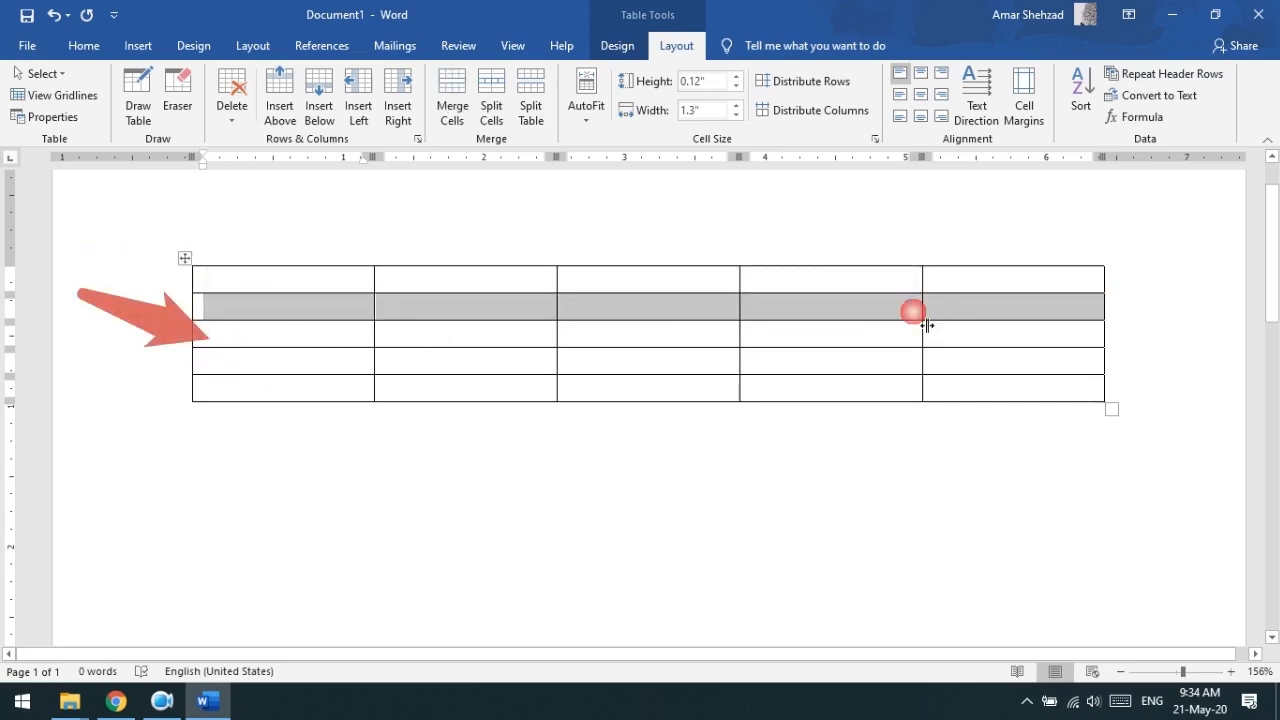
pyautogui.moveTo(252, 341); pyautogui.dragTo(617, 341)
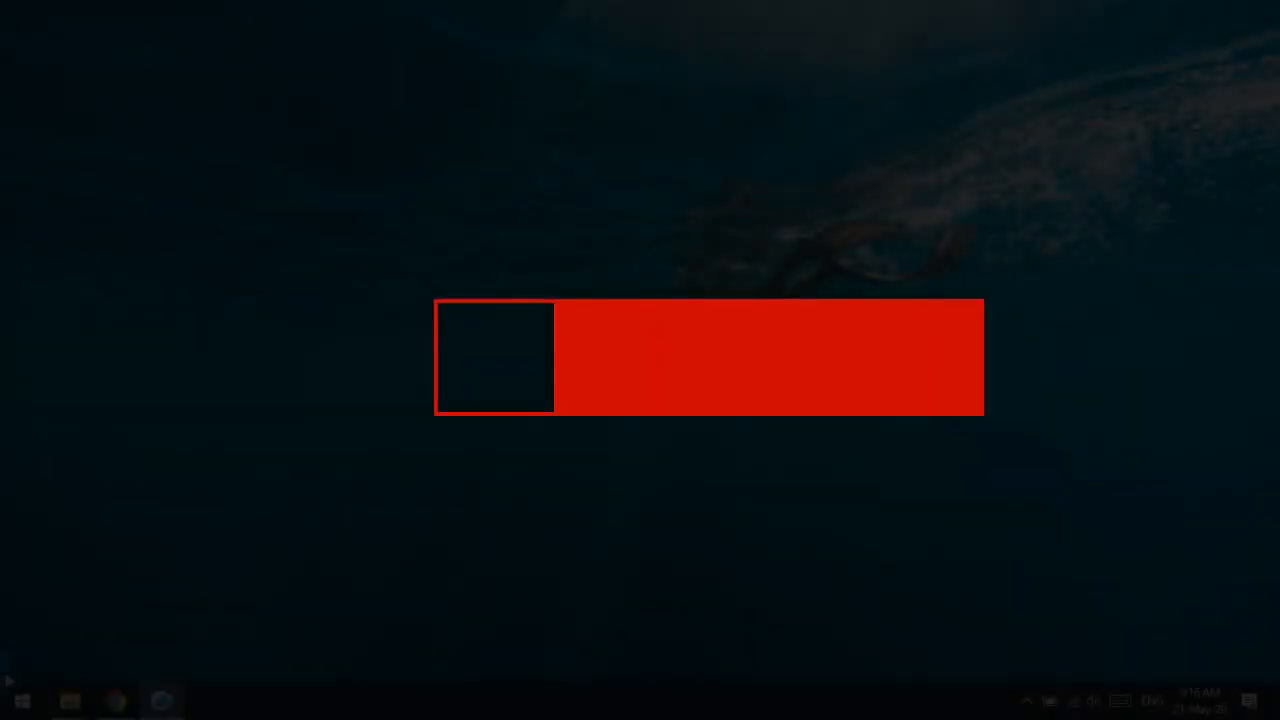
# Step: Launch Word and open a new blank document
pyautogui.click(17, 698)
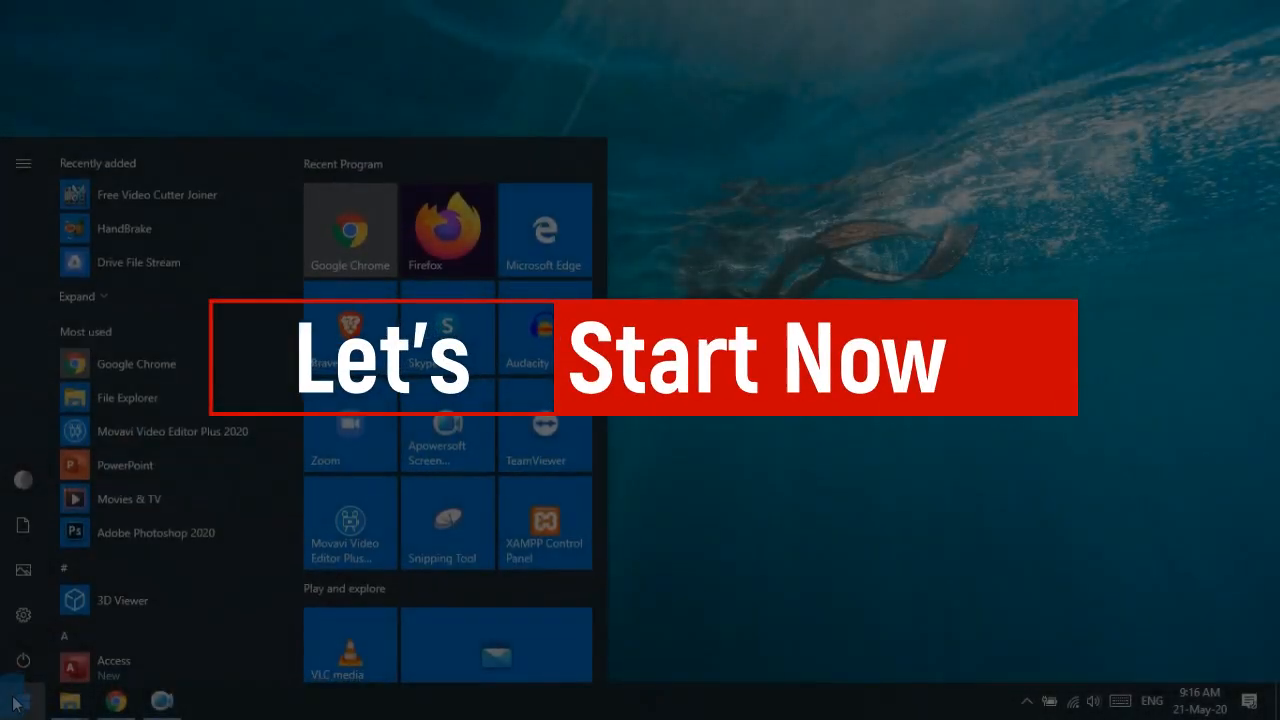
pyautogui.click(17, 698)
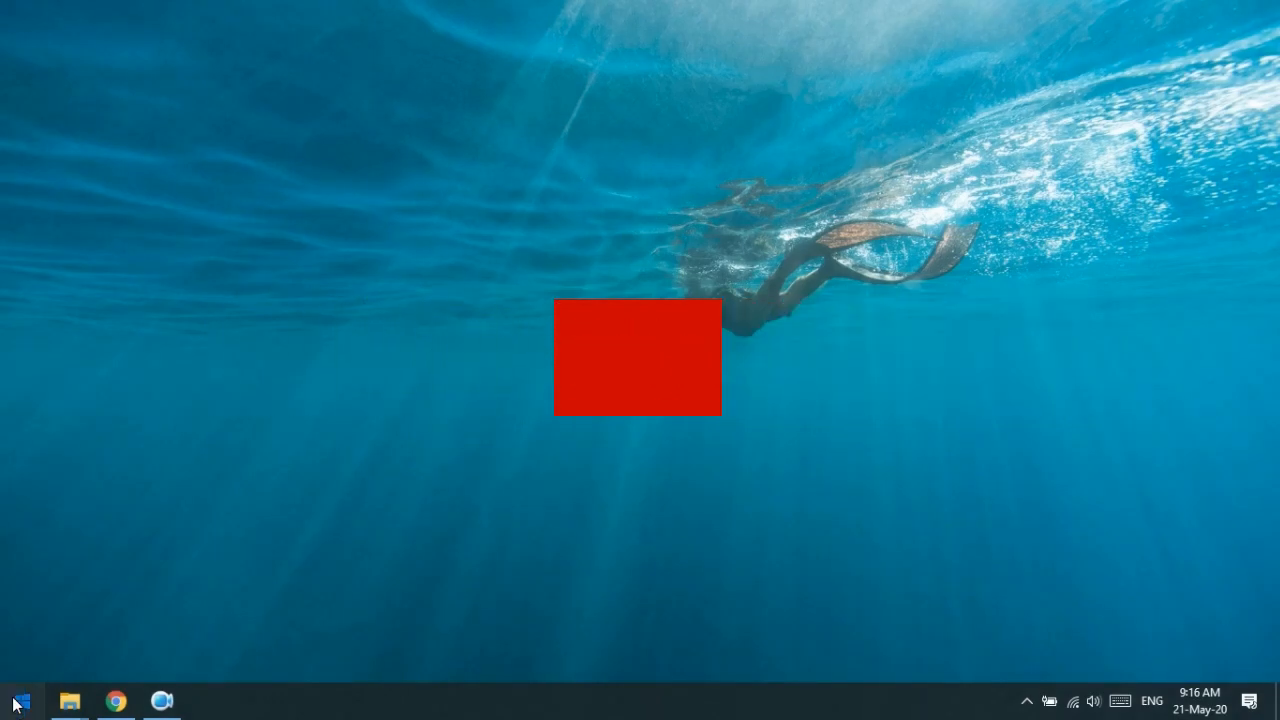
pyautogui.click(16, 701)
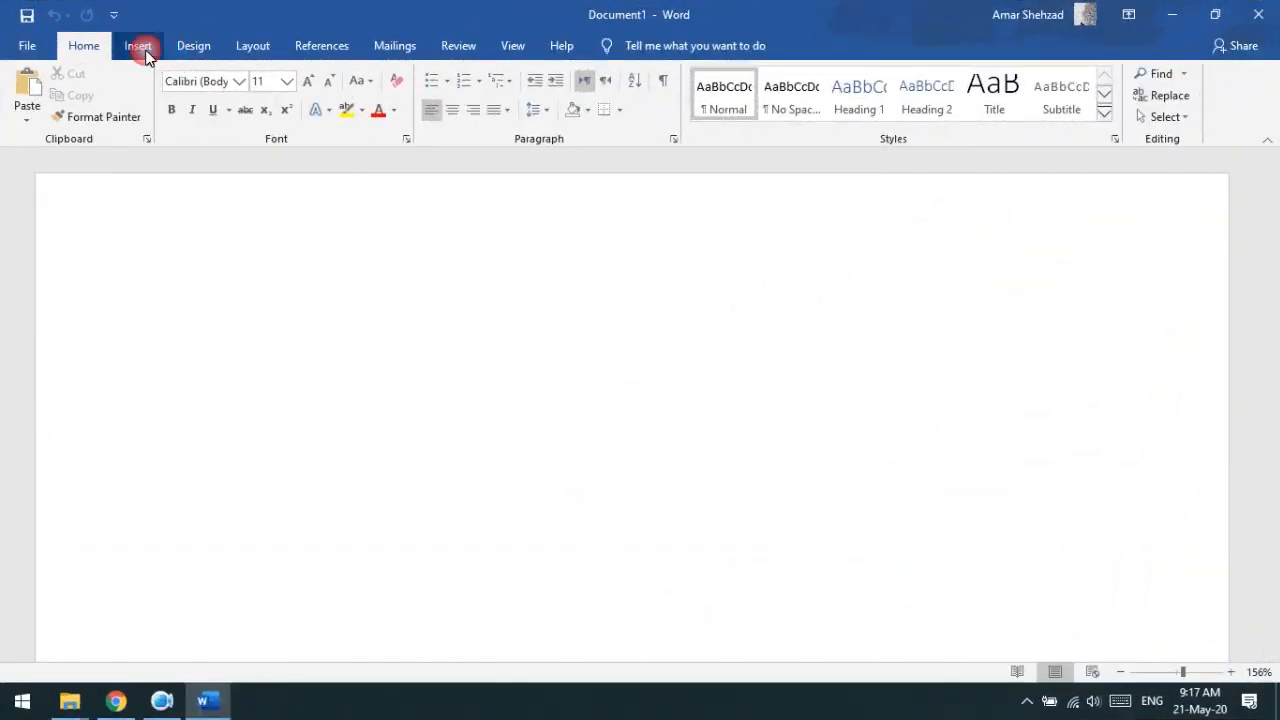
# Step: Insert a table with five columns and five rows into the blank document
pyautogui.click(142, 47)
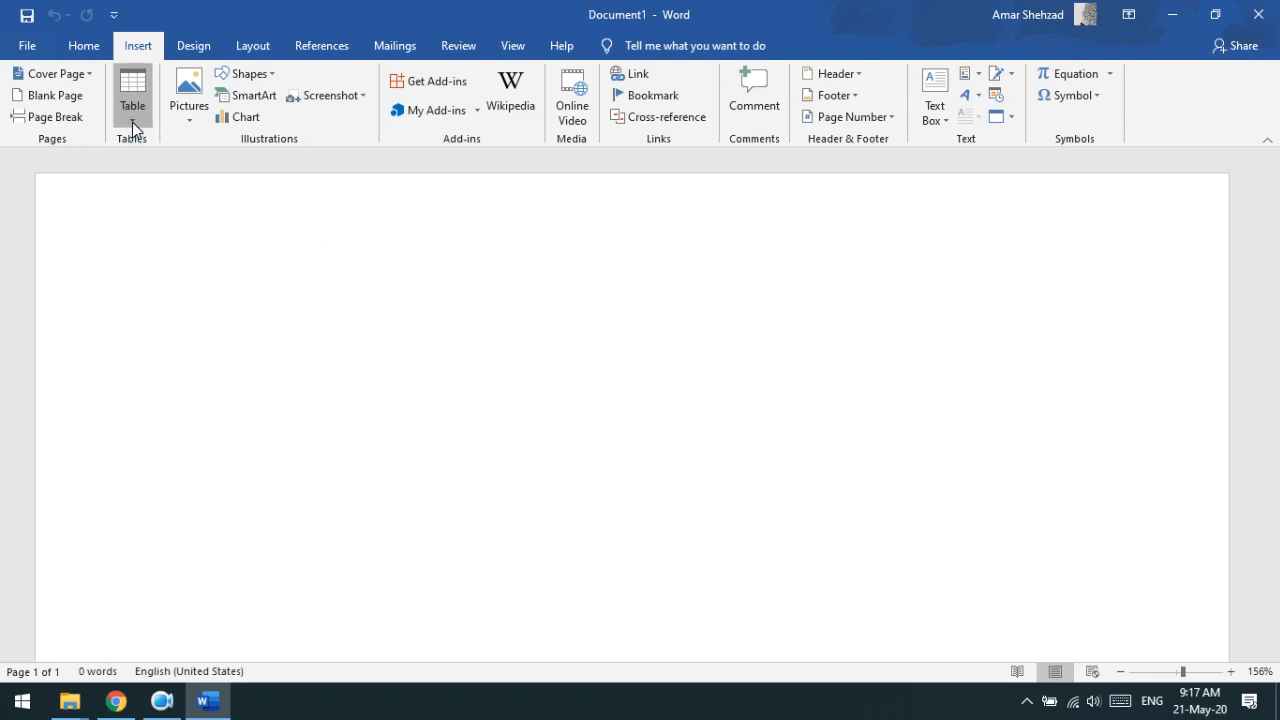
pyautogui.click(133, 127)
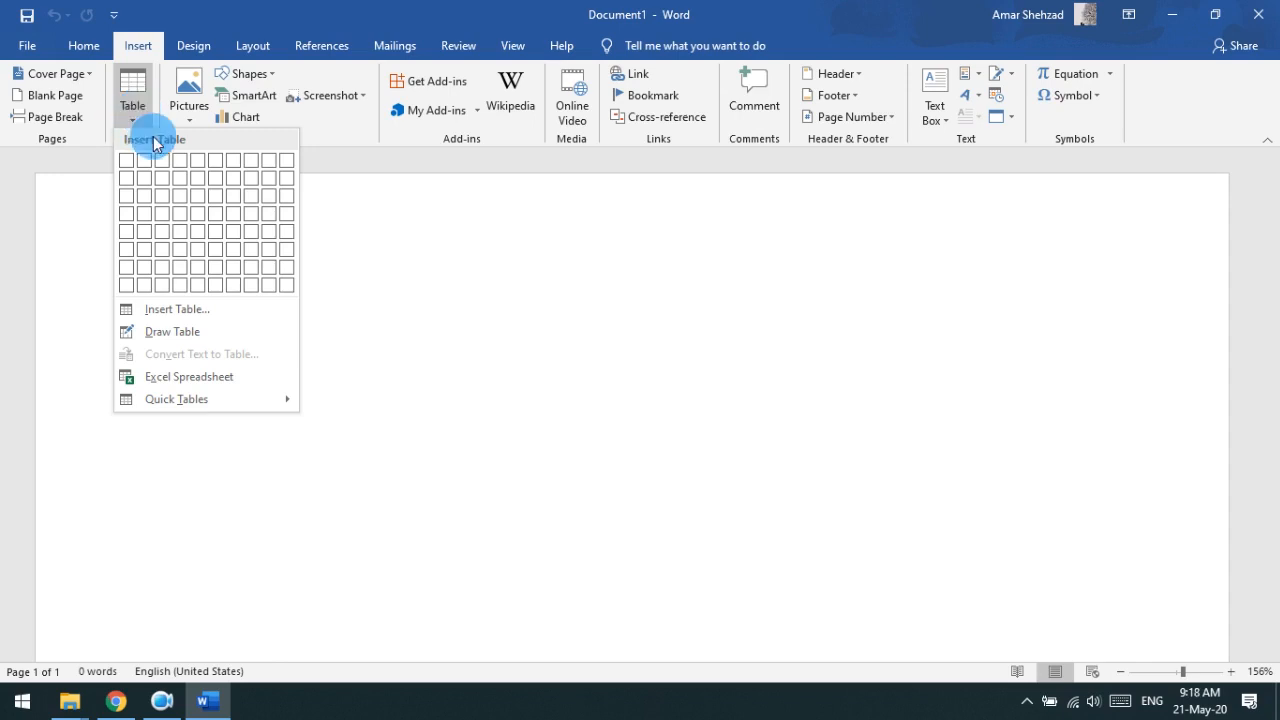
pyautogui.click(128, 121)
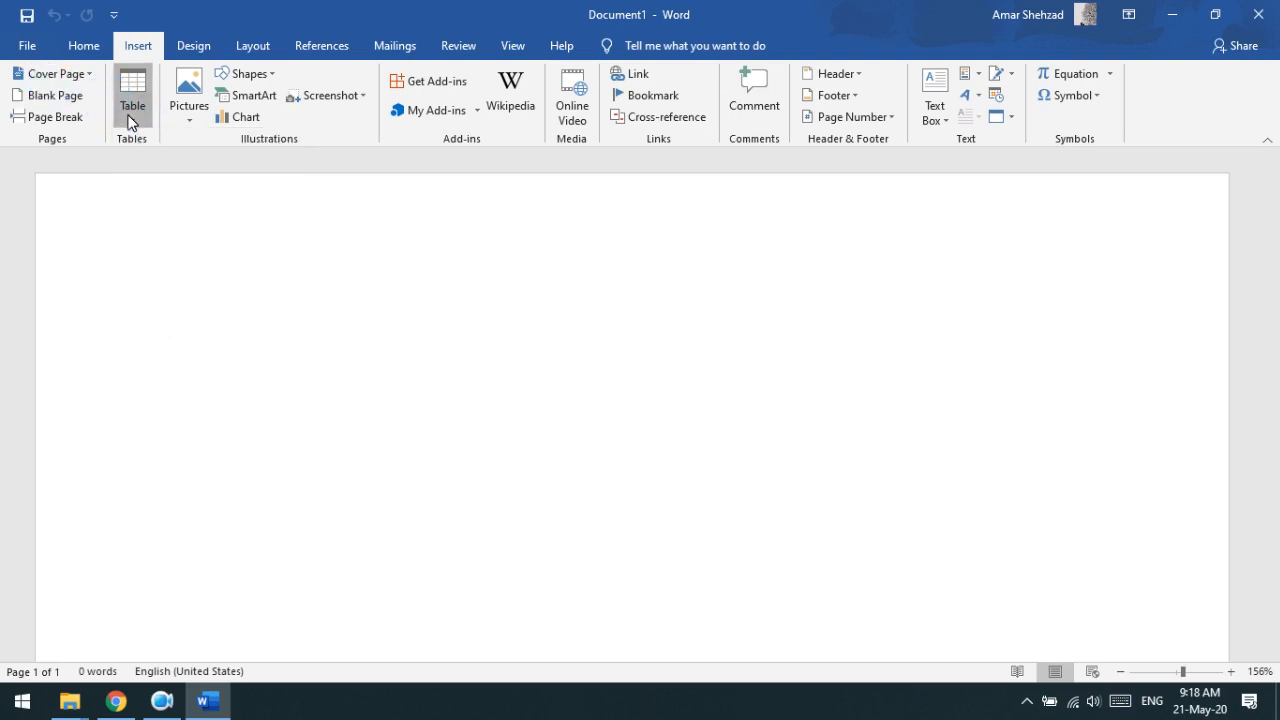
pyautogui.click(85, 44)
pyautogui.click(134, 46)
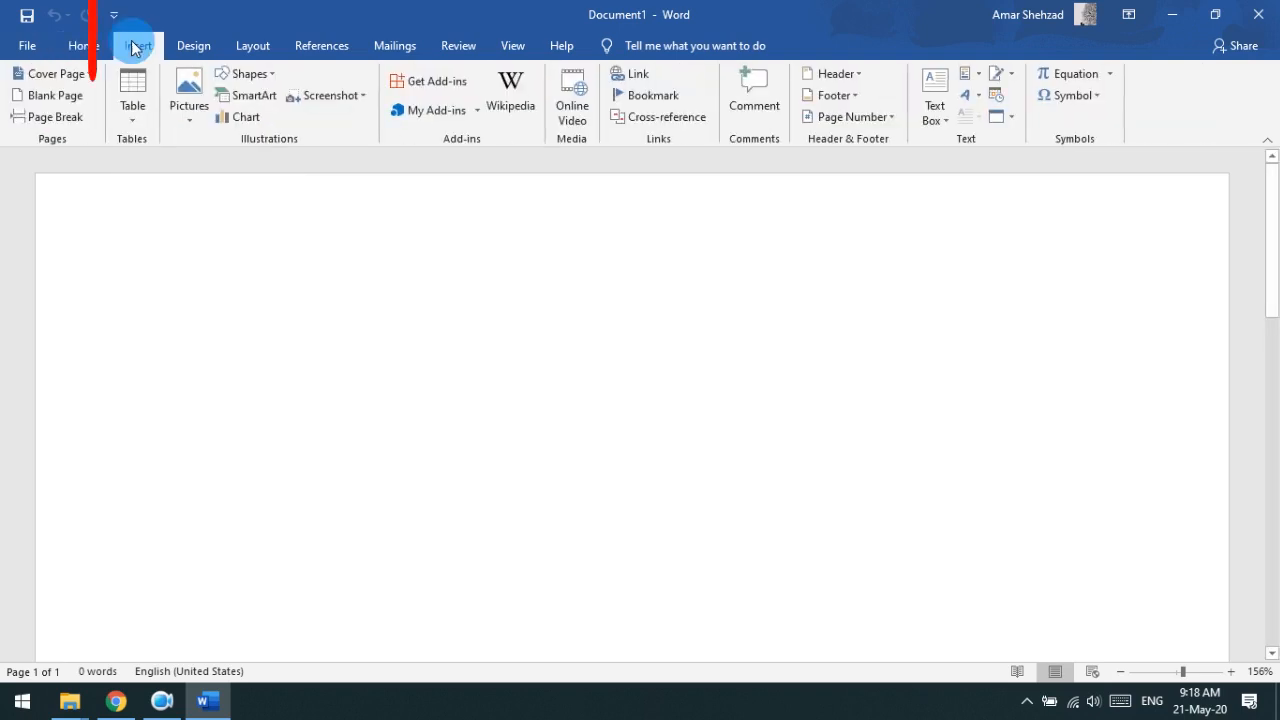
pyautogui.click(130, 122)
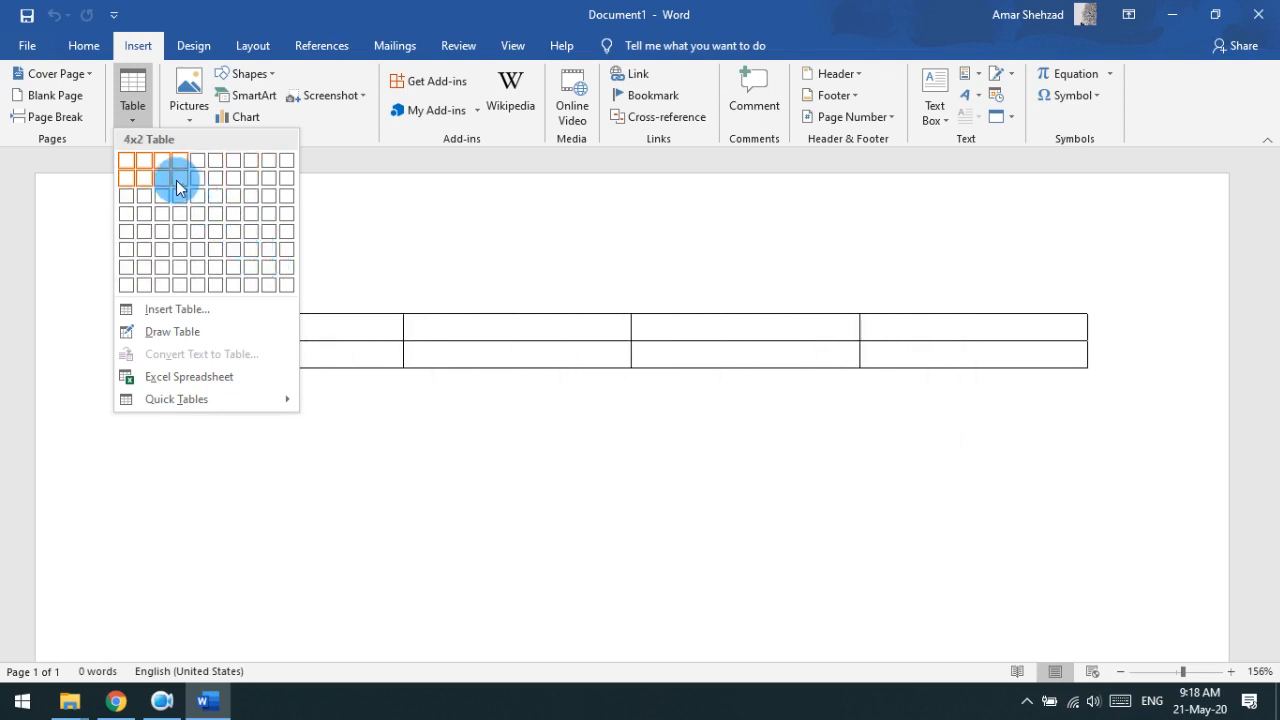
pyautogui.click(201, 231)
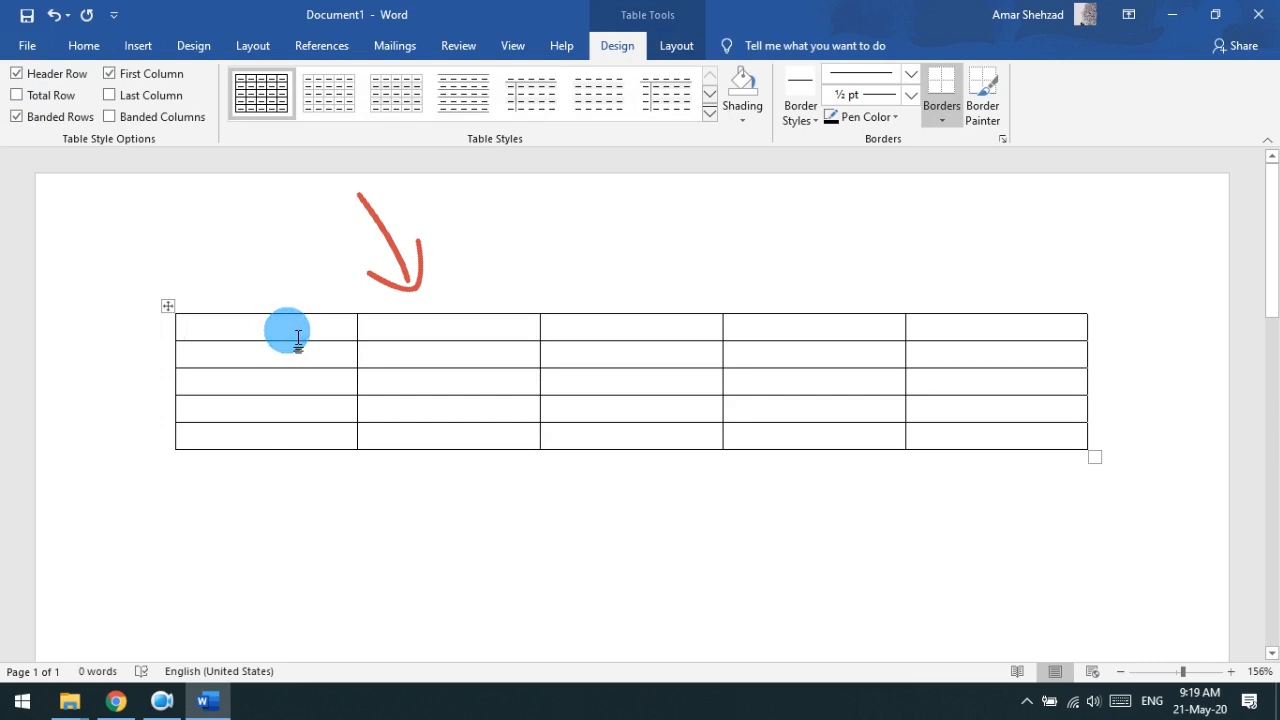
# Step: Select the whole table and cut it from the document
pyautogui.click(168, 306)
pyautogui.click(170, 308)
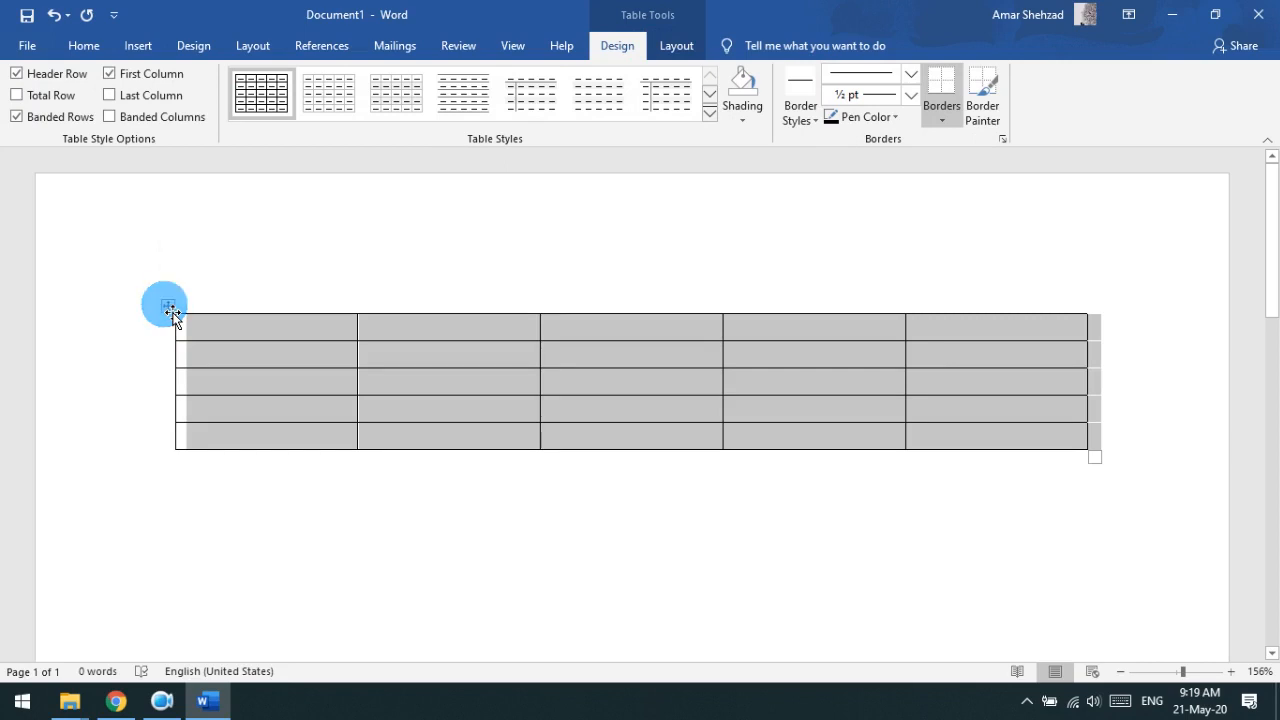
pyautogui.click(170, 308)
pyautogui.rightClick(176, 313)
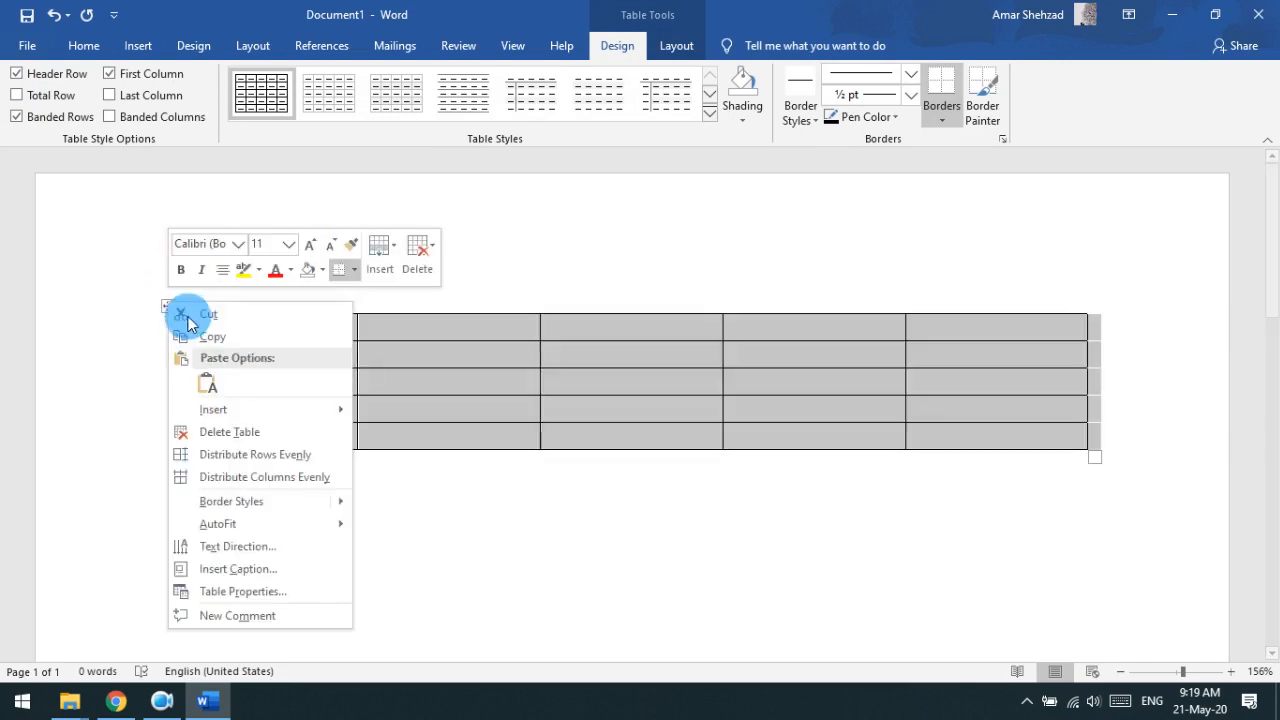
pyautogui.click(184, 314)
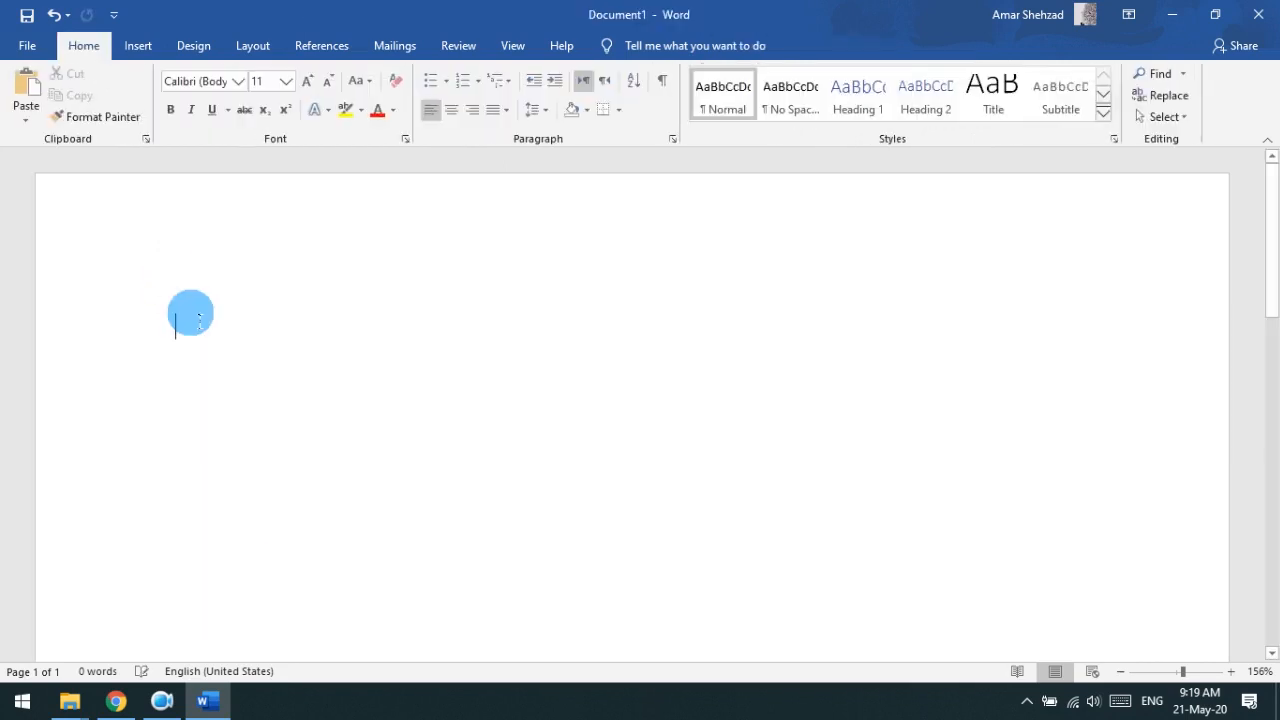
# Step: Insert a 5x5 table at the beginning of the empty page
pyautogui.click(139, 50)
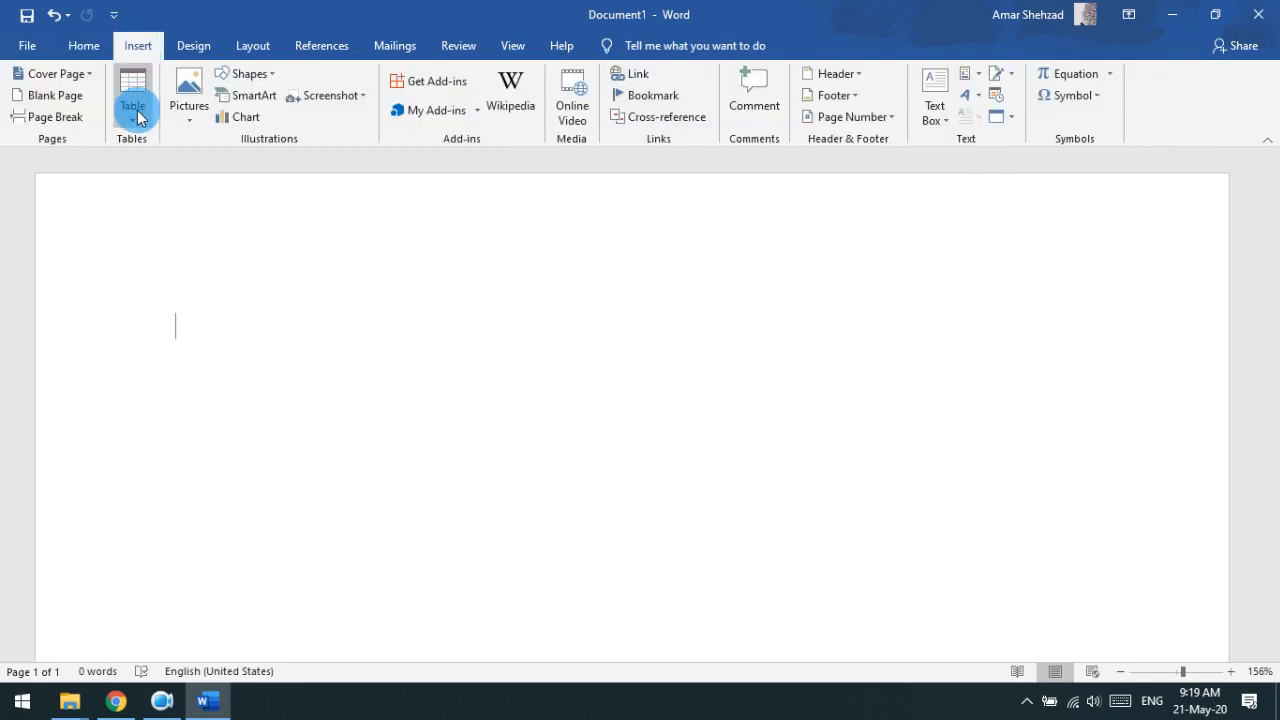
pyautogui.click(137, 110)
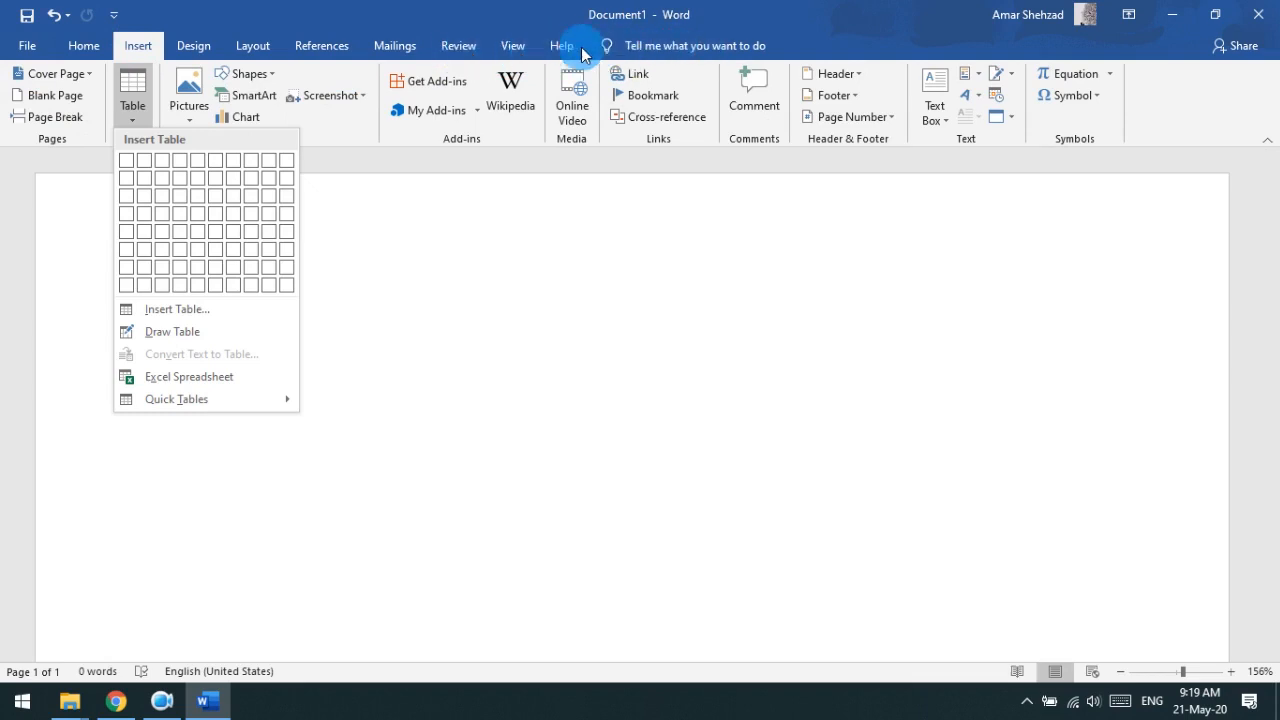
pyautogui.click(199, 234)
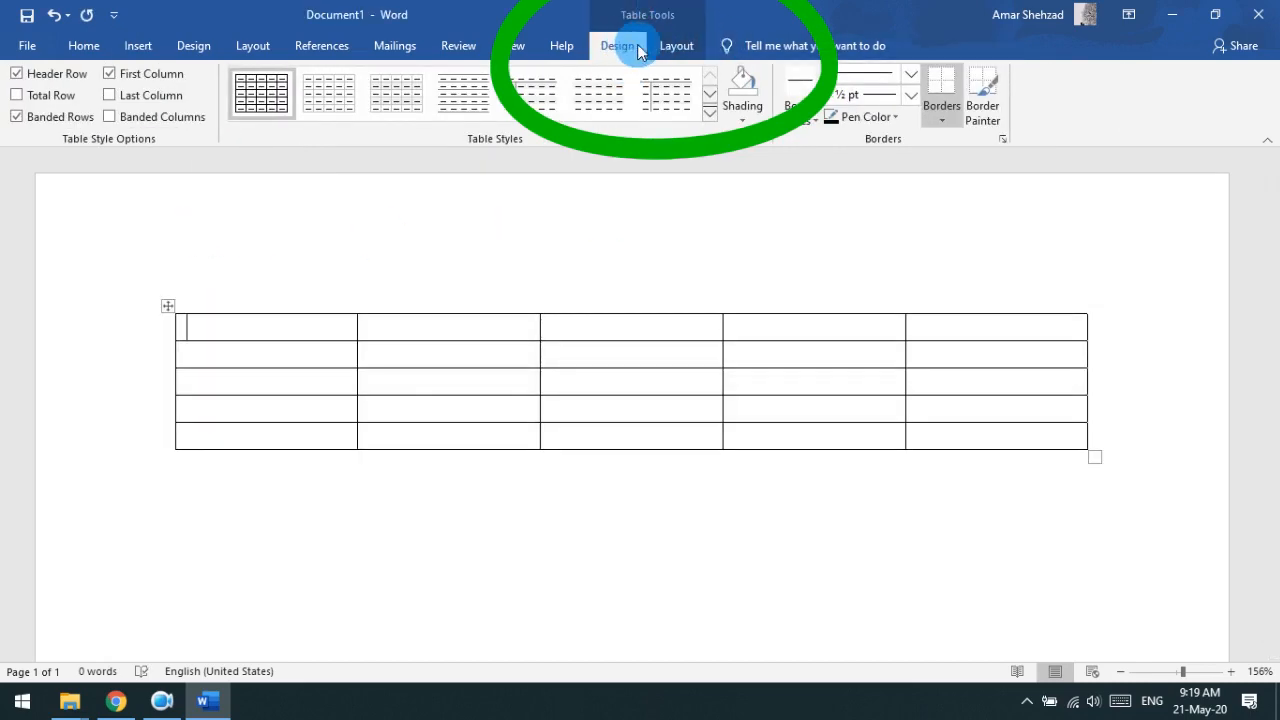
# Step: Examine the table's Design and Layout tools, and compare the tools available with the cursor outside and inside the table
pyautogui.click(669, 45)
pyautogui.click(614, 49)
pyautogui.click(666, 49)
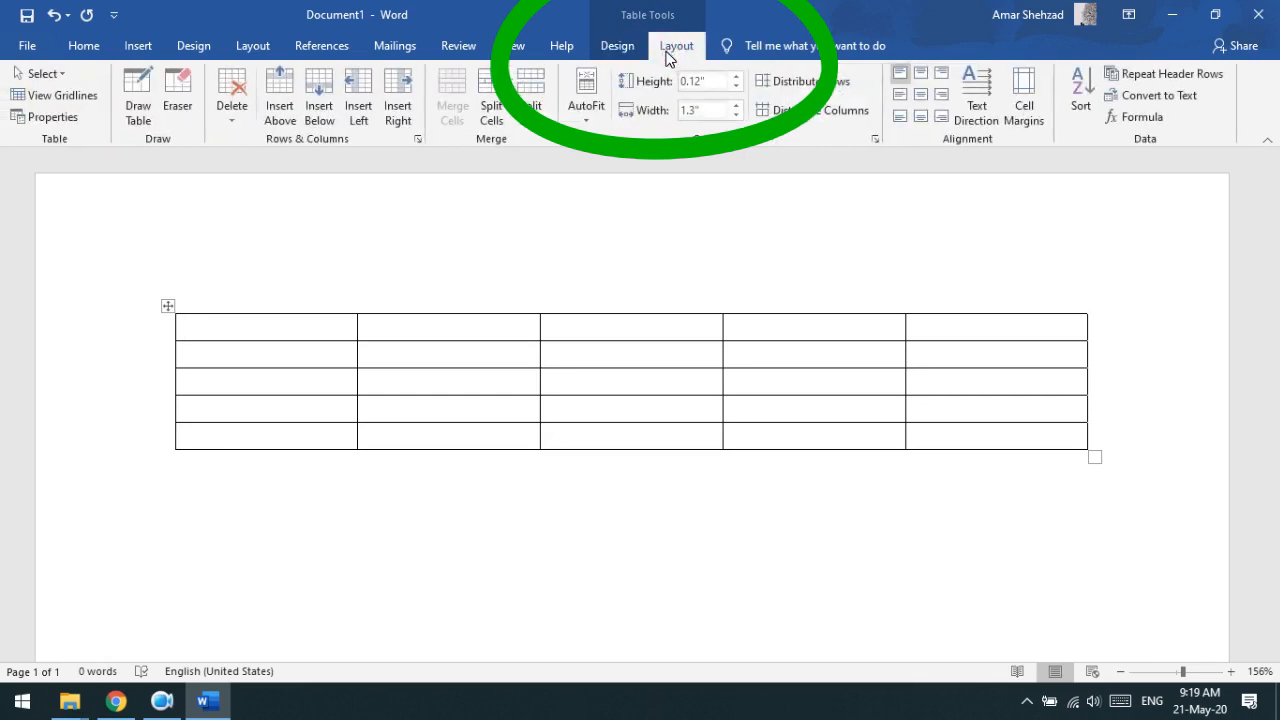
pyautogui.click(620, 50)
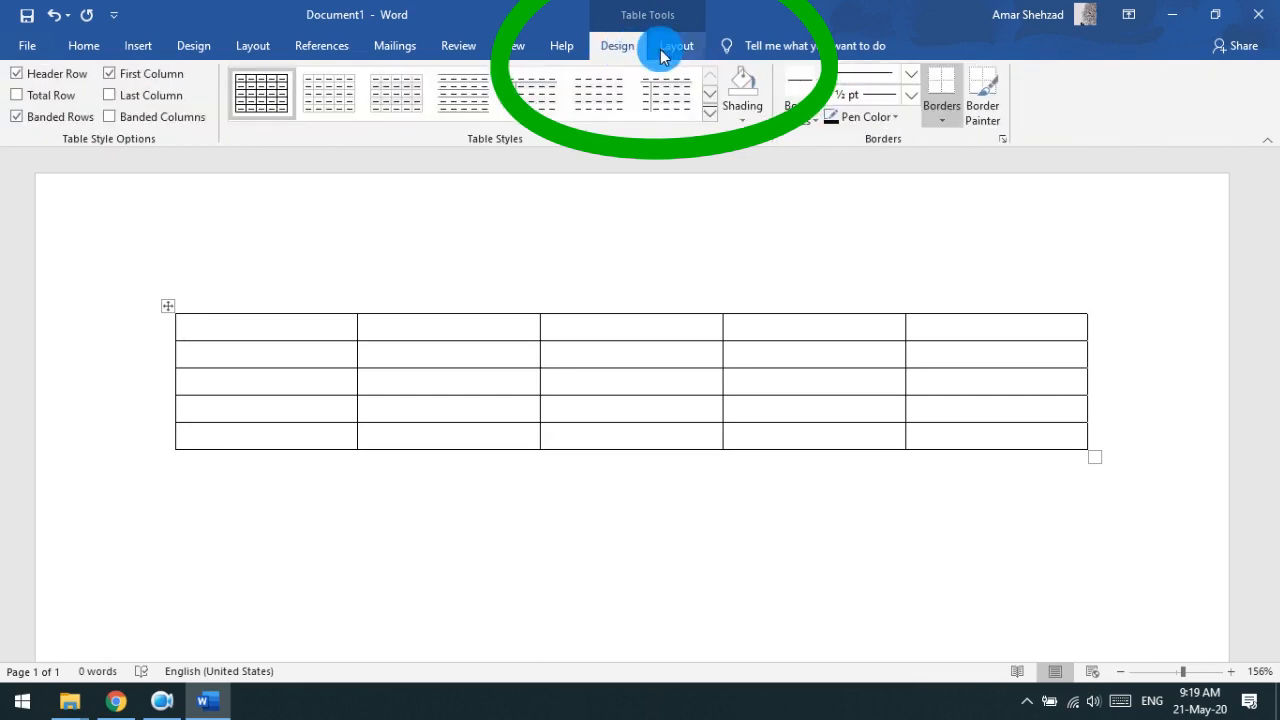
pyautogui.click(659, 51)
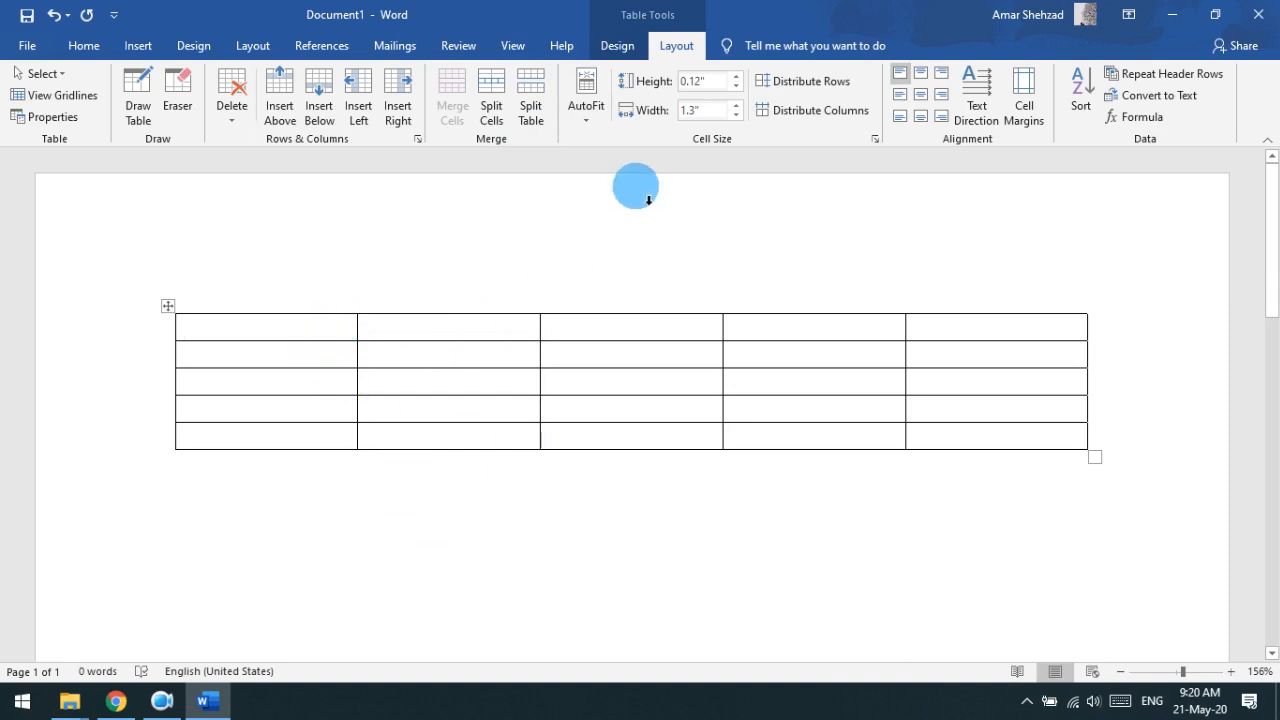
pyautogui.click(402, 518)
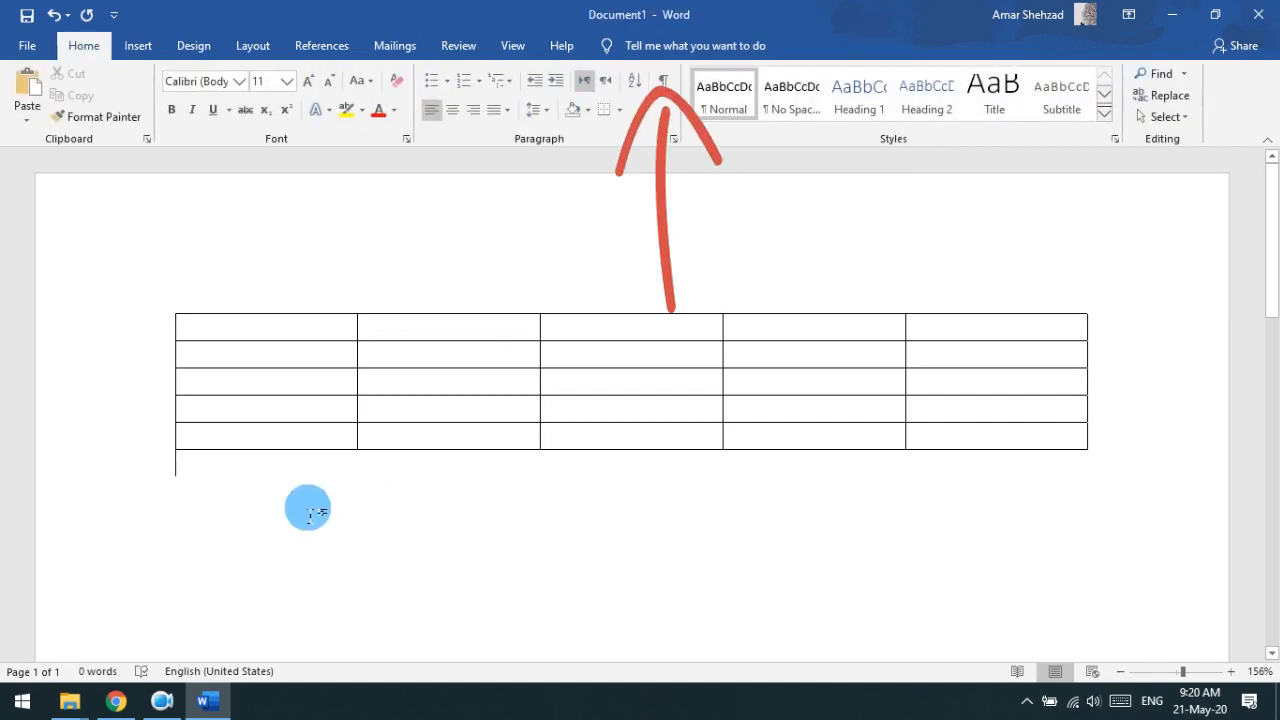
pyautogui.click(335, 256)
pyautogui.click(317, 520)
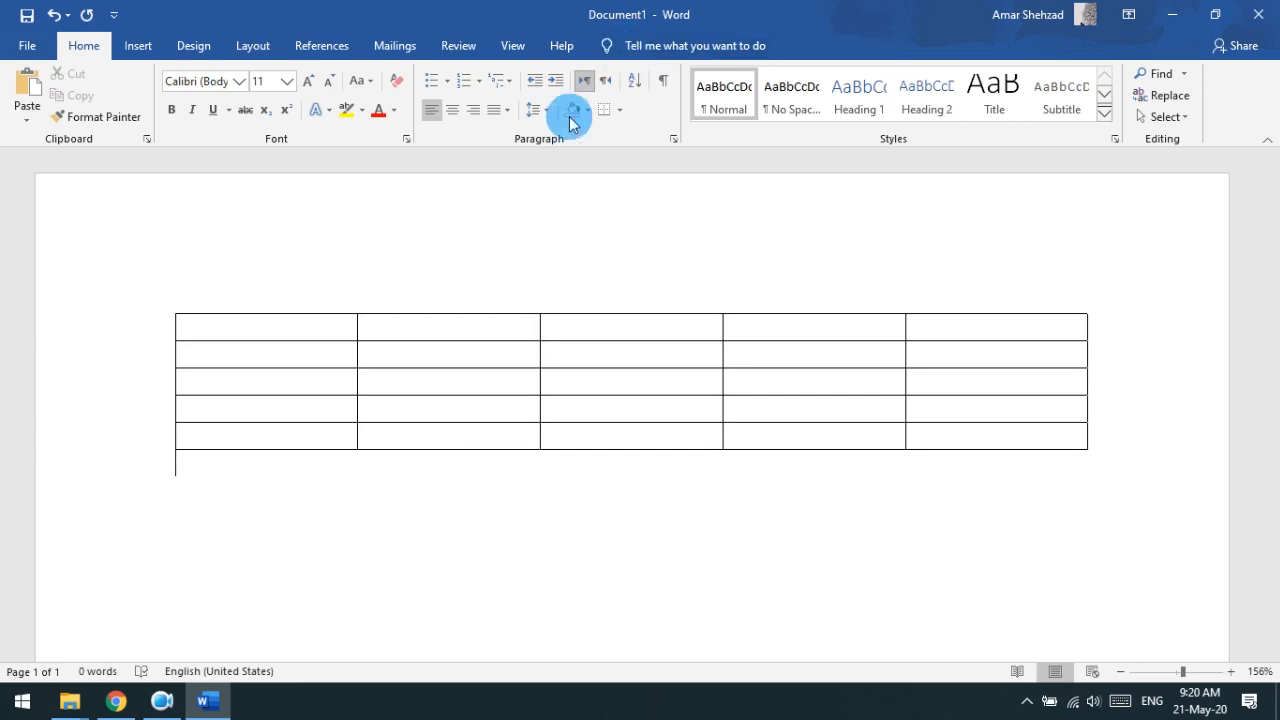
pyautogui.click(300, 397)
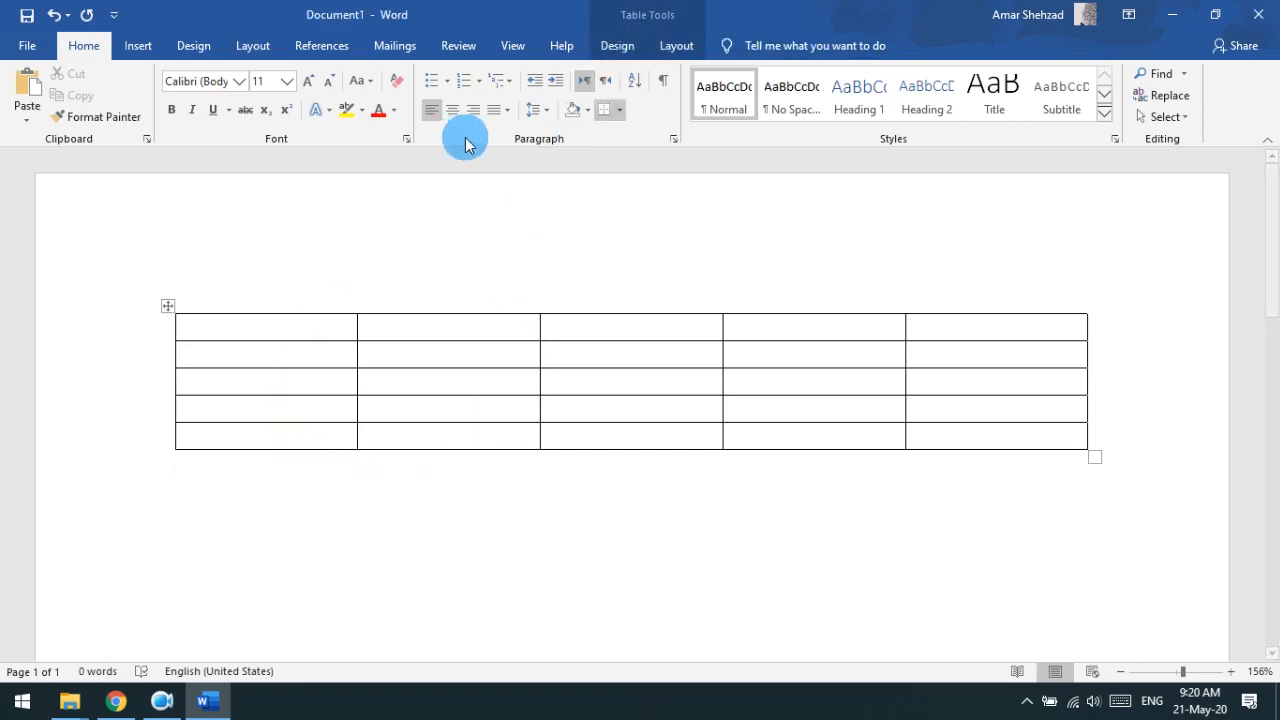
pyautogui.click(625, 45)
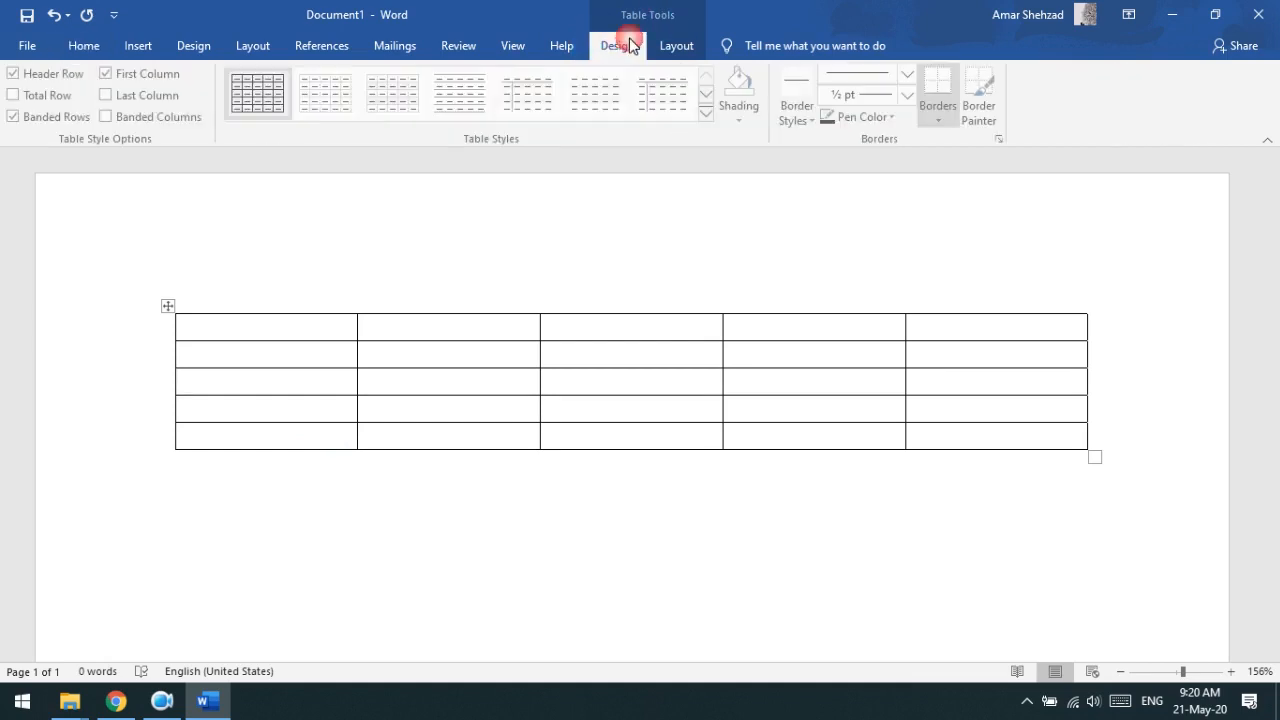
pyautogui.click(684, 42)
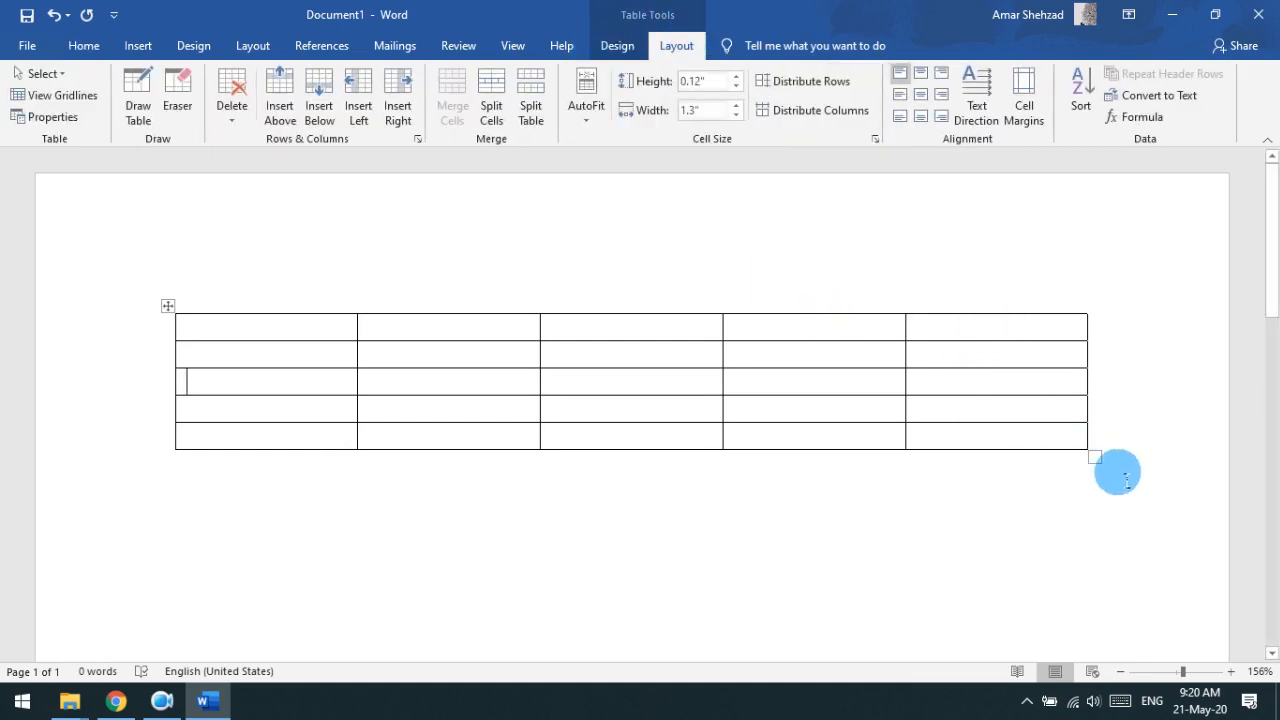
# Step: Add a blank line below the table and insert the picture Beautiful-Eid-ul-Fitr-HD-Wallpapers-2016-800x600 there
pyautogui.click(1060, 510)
pyautogui.press('Return')
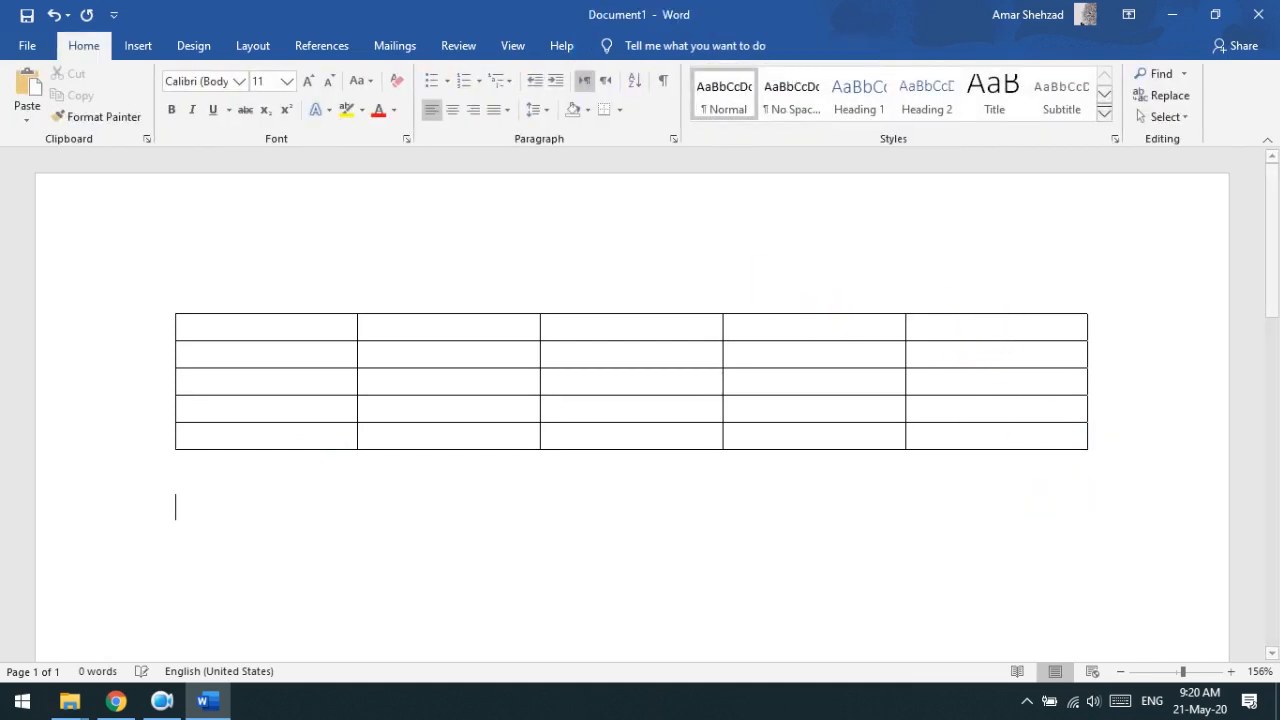
pyautogui.click(137, 45)
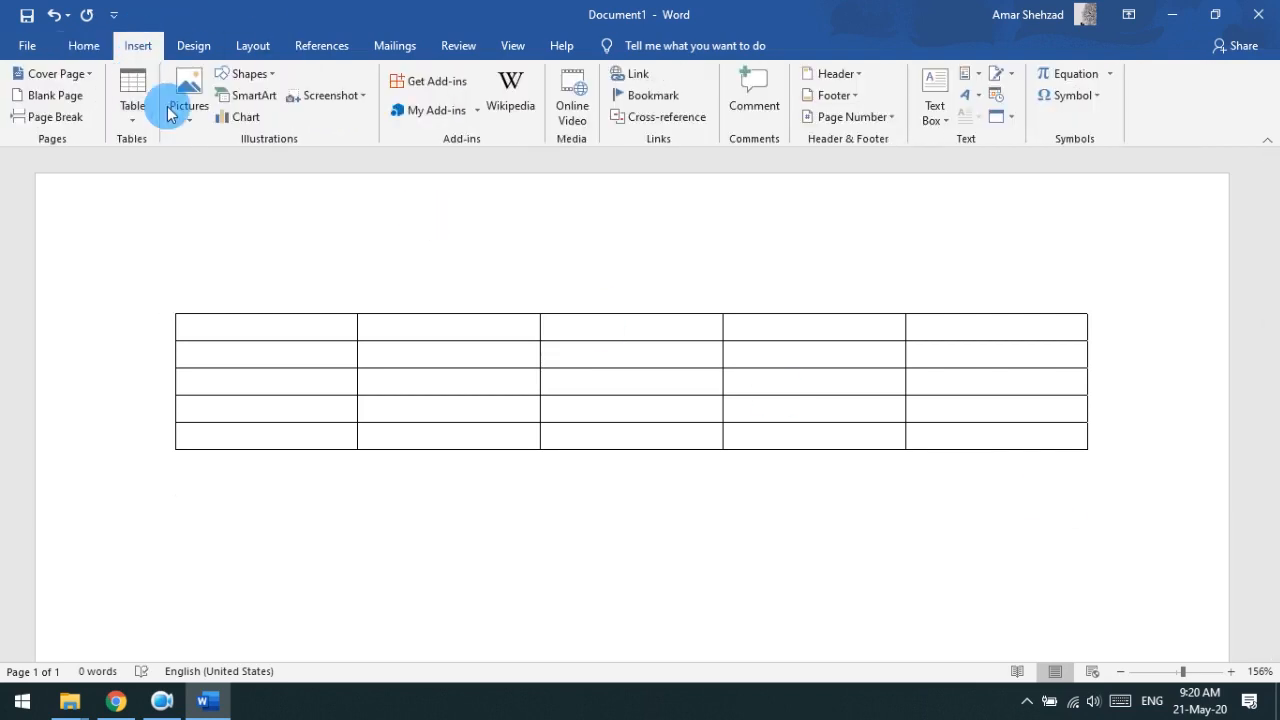
pyautogui.click(190, 118)
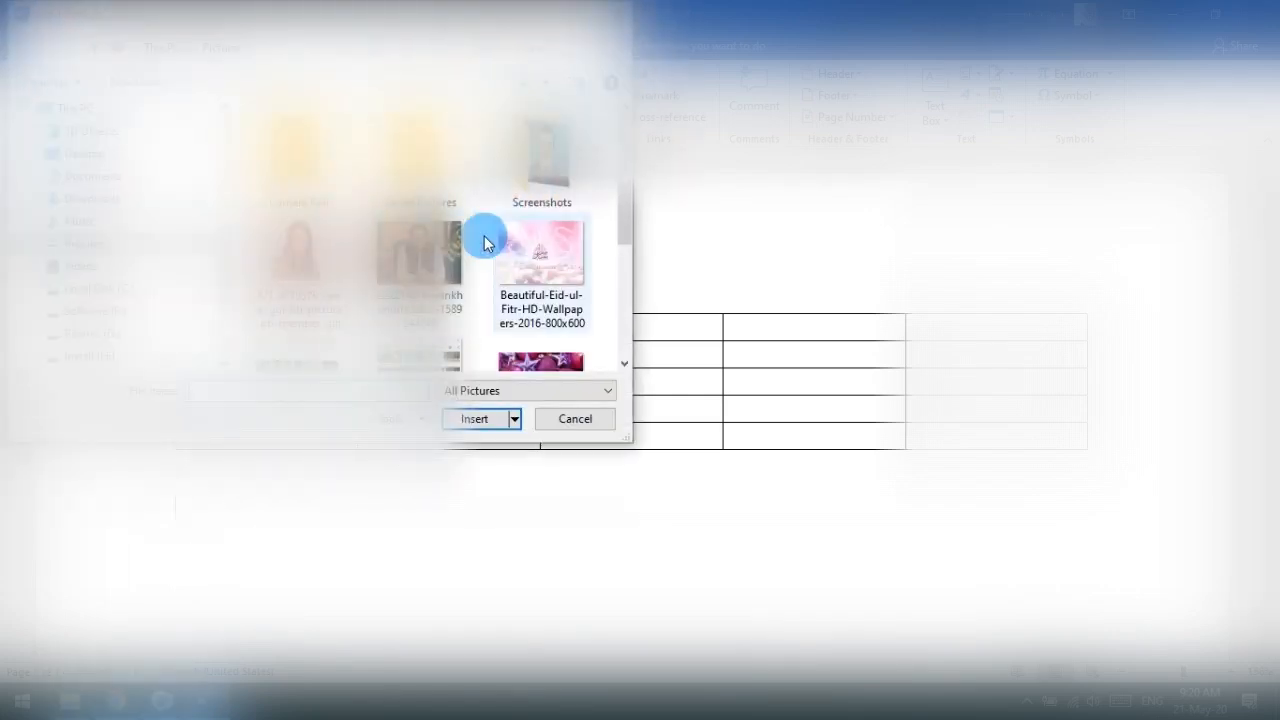
pyautogui.doubleClick(563, 266)
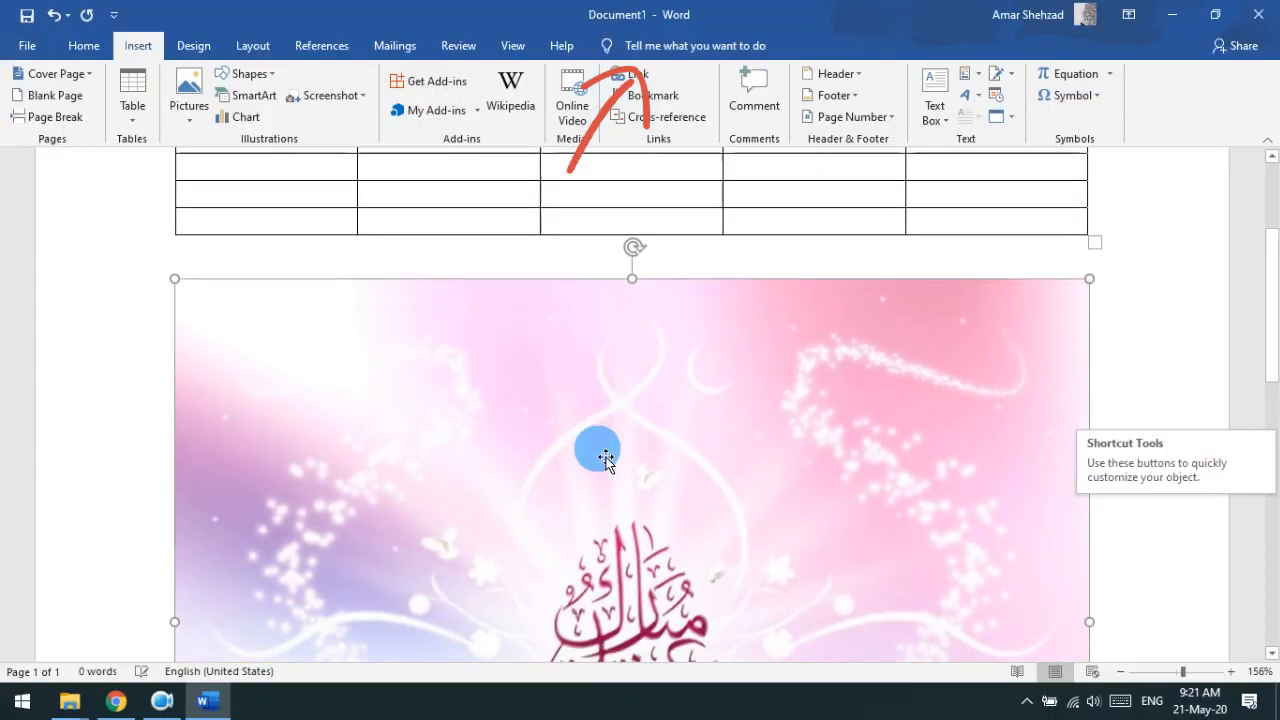
# Step: Shrink the inserted picture proportionally to about 3.36" high and 4.47" wide
pyautogui.click(605, 457)
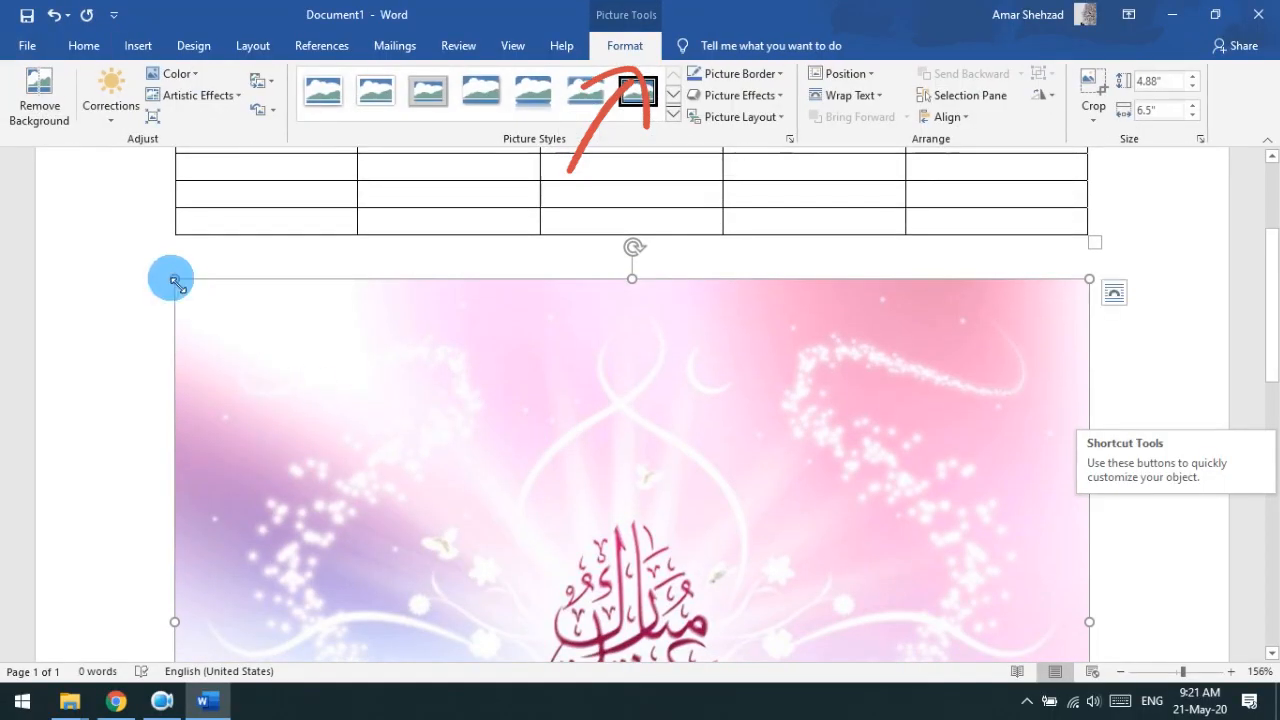
pyautogui.moveTo(296, 373); pyautogui.dragTo(460, 493)
pyautogui.click(449, 449)
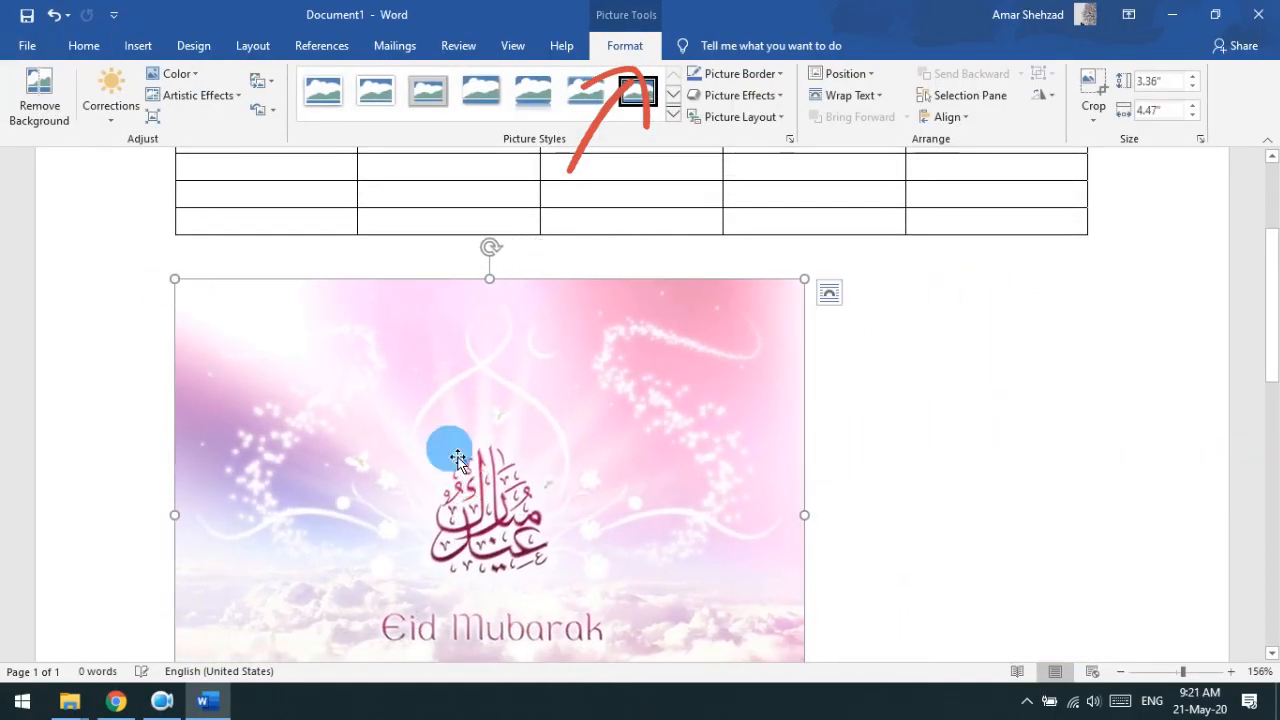
# Step: Place the cursor in the table, reselect the picture and display its formatting tools
pyautogui.click(606, 436)
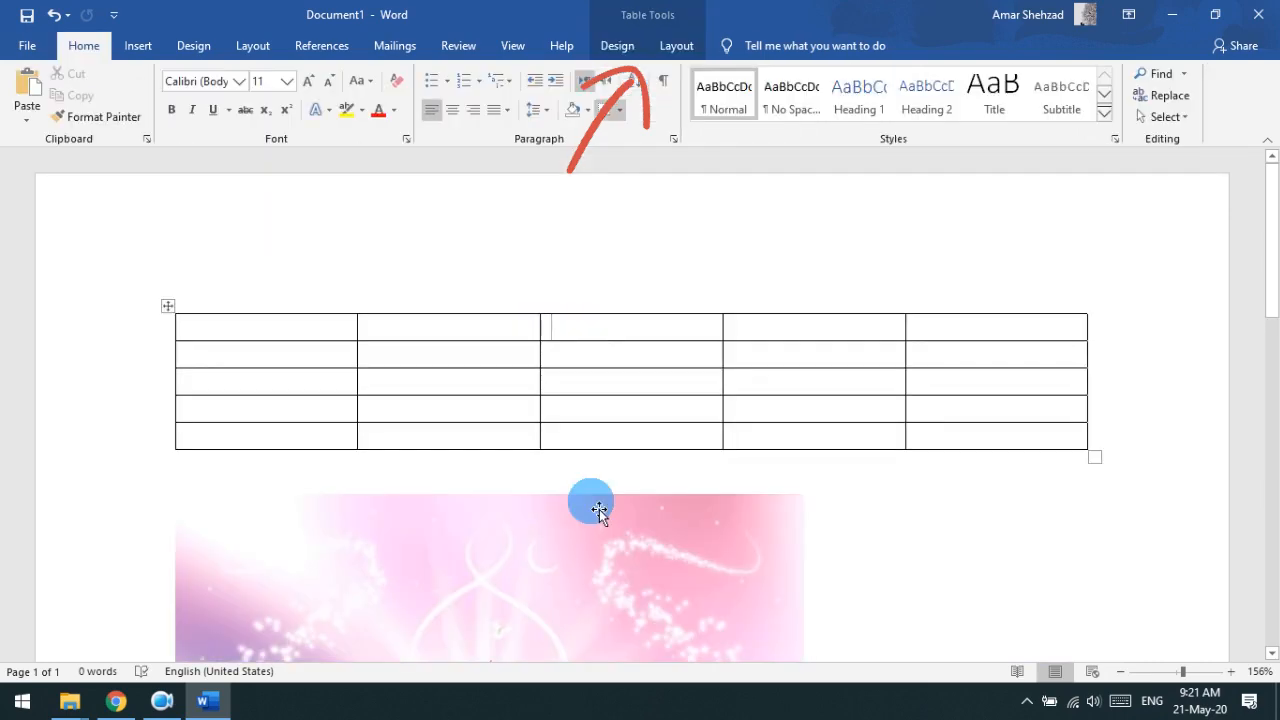
pyautogui.click(598, 509)
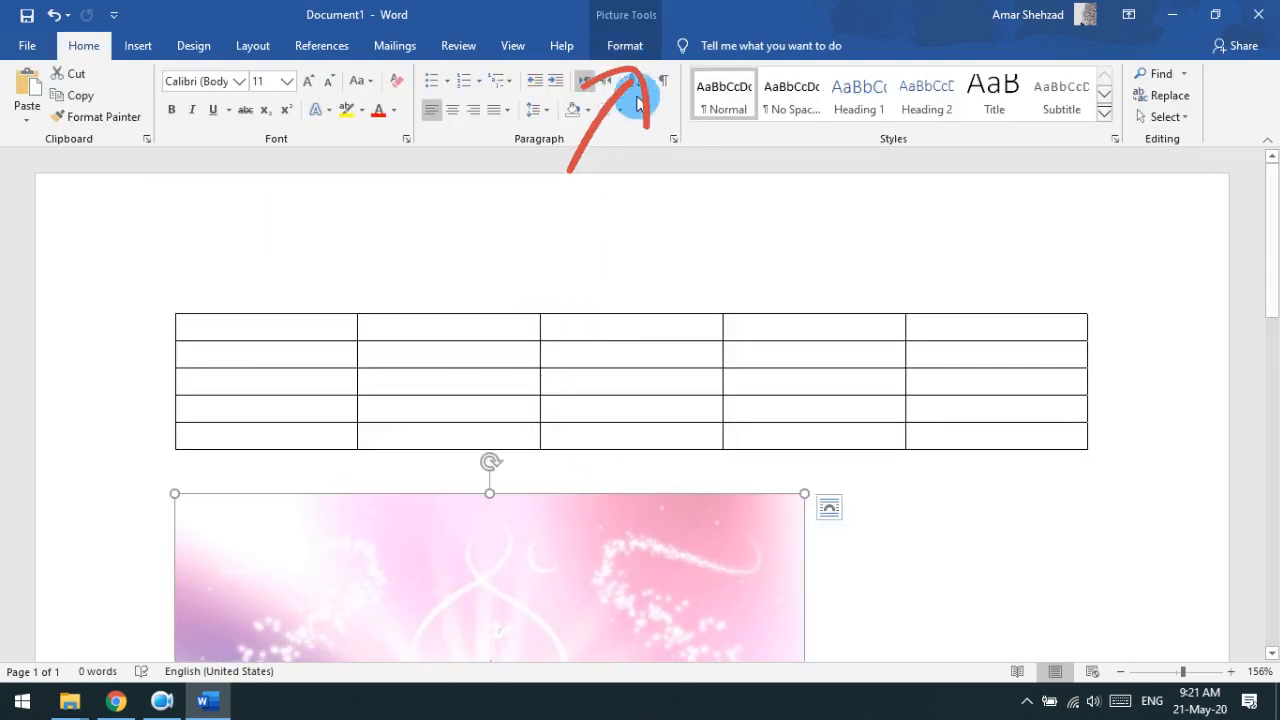
pyautogui.click(639, 47)
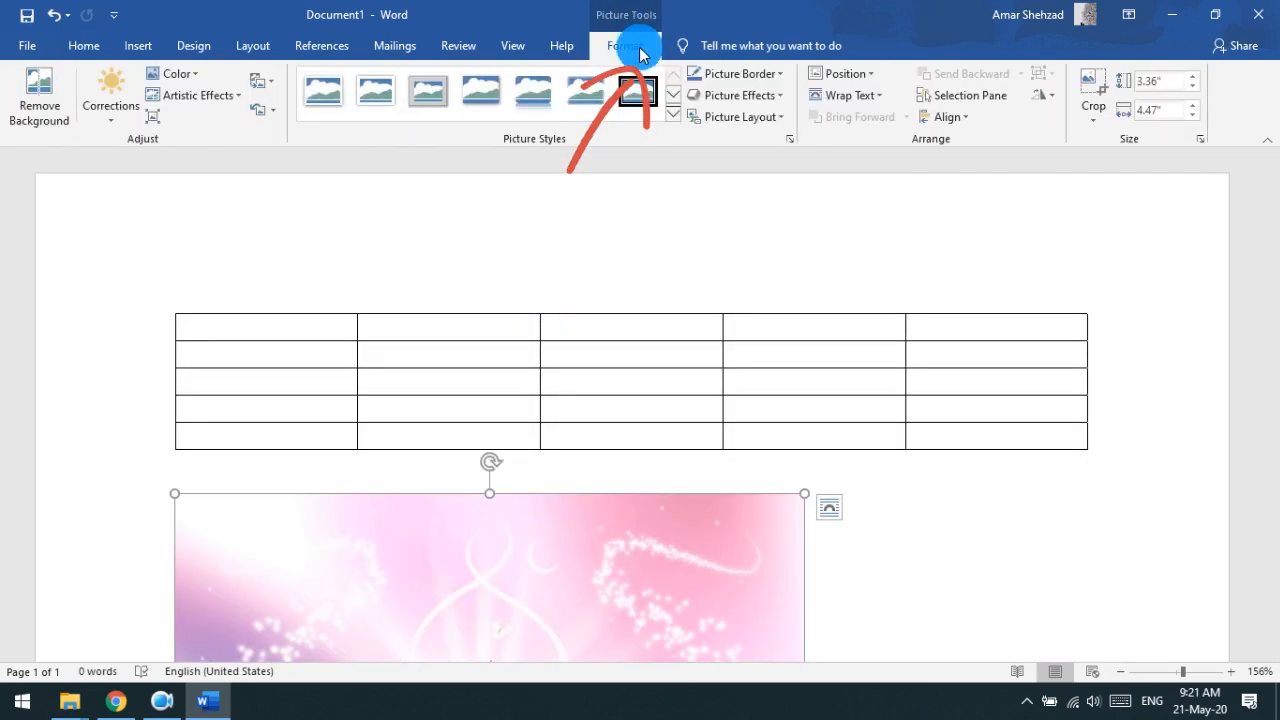
# Step: Place the cursor in the third cell of the table's first row and view the table's Design and Layout tools
pyautogui.click(626, 326)
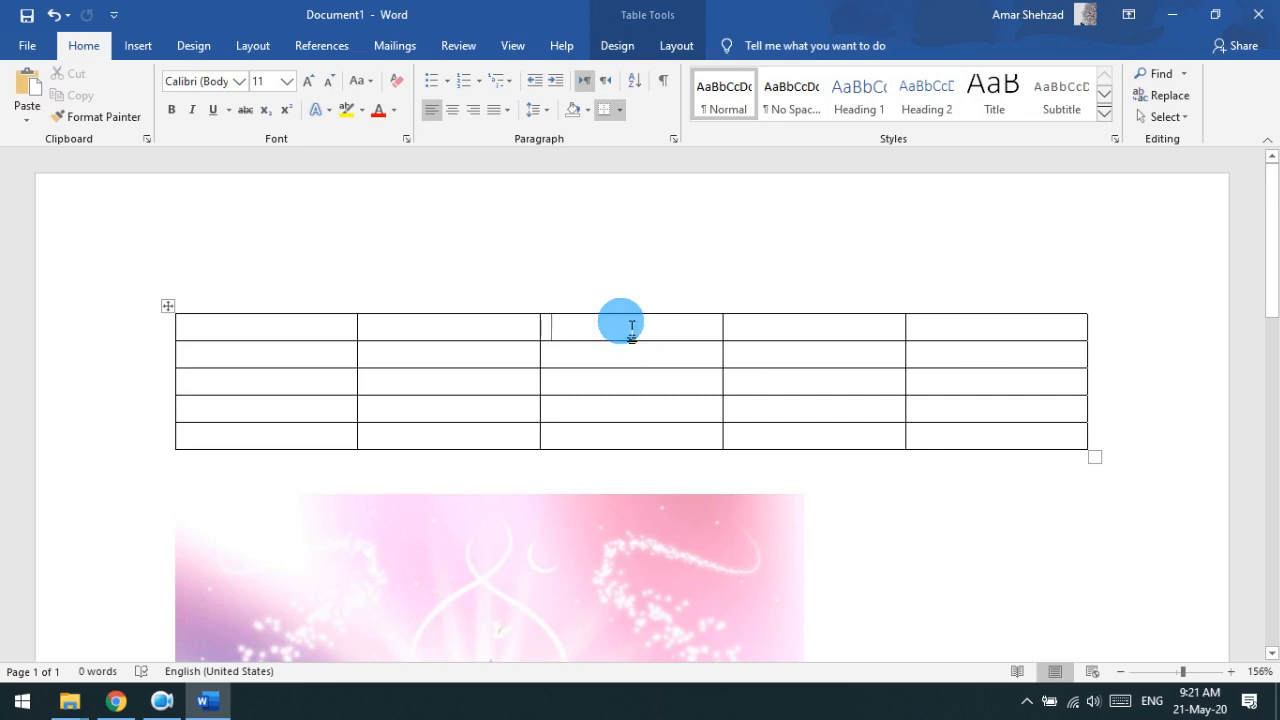
pyautogui.click(617, 46)
pyautogui.click(672, 40)
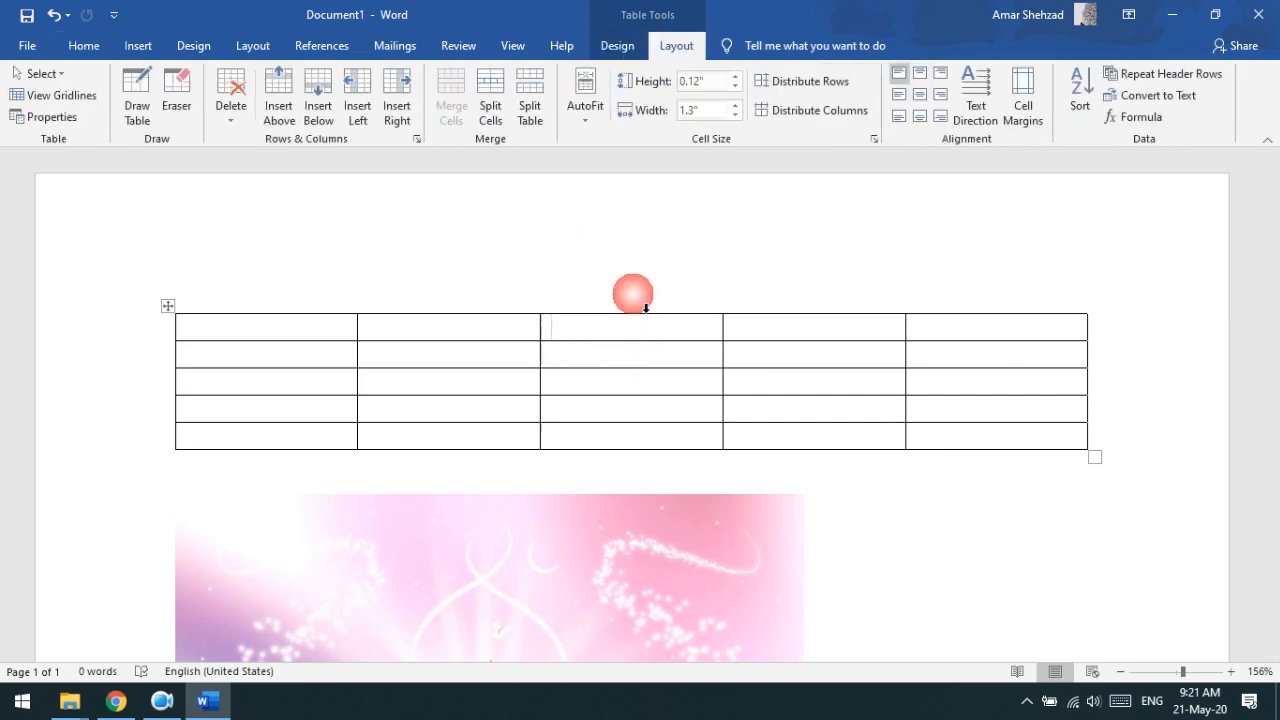
# Step: Delete the picture below the table, and delete the whole 5x5 table as well
pyautogui.click(528, 518)
pyautogui.press('Delete')
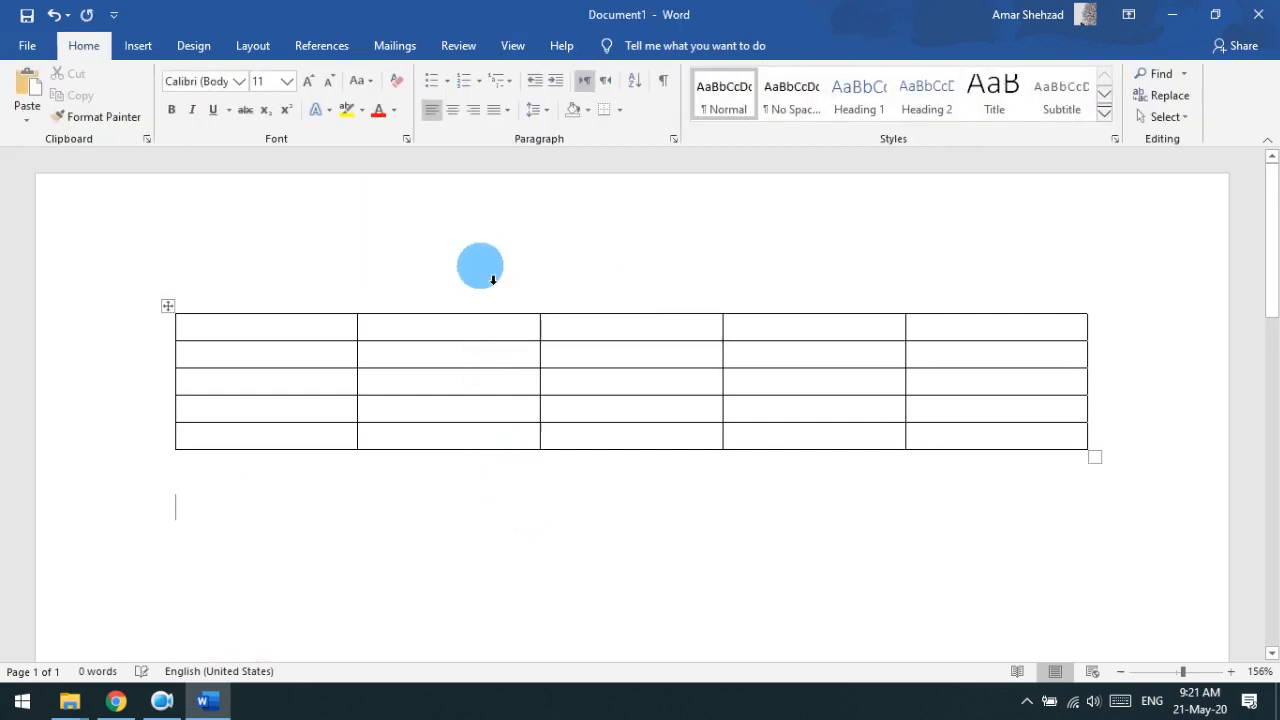
pyautogui.click(298, 337)
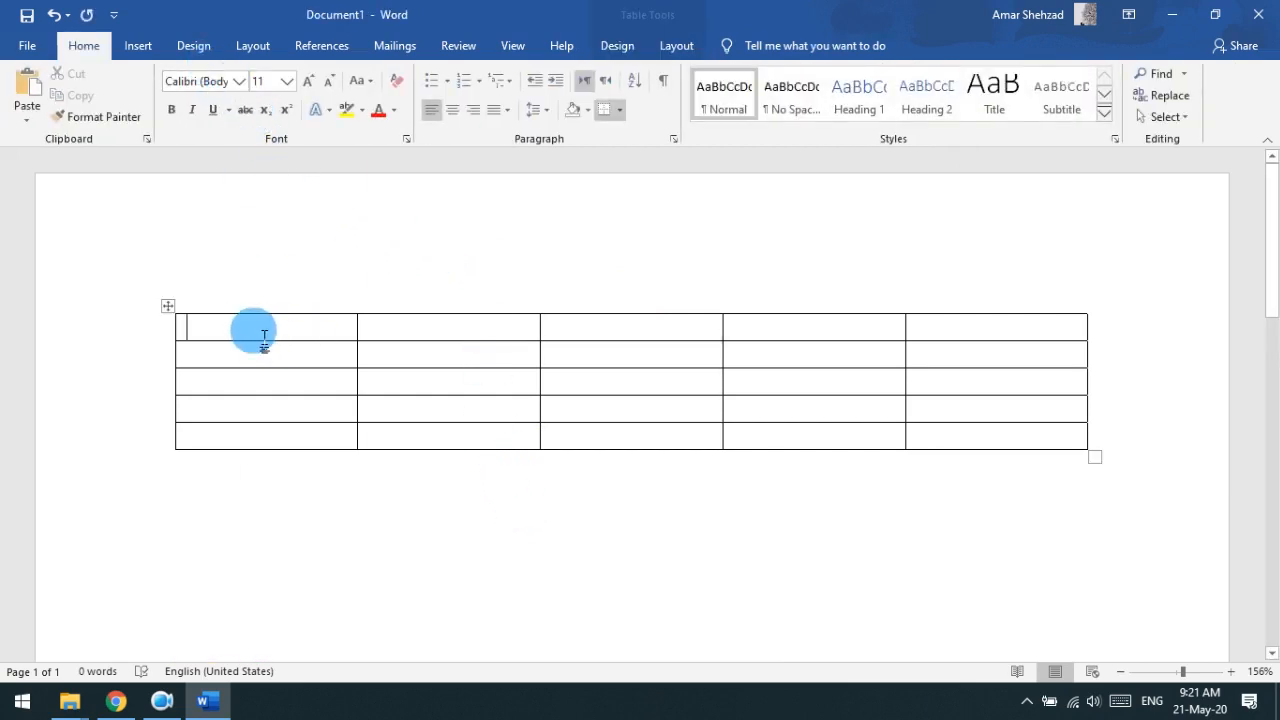
pyautogui.click(178, 312)
pyautogui.rightClick(178, 312)
pyautogui.click(209, 434)
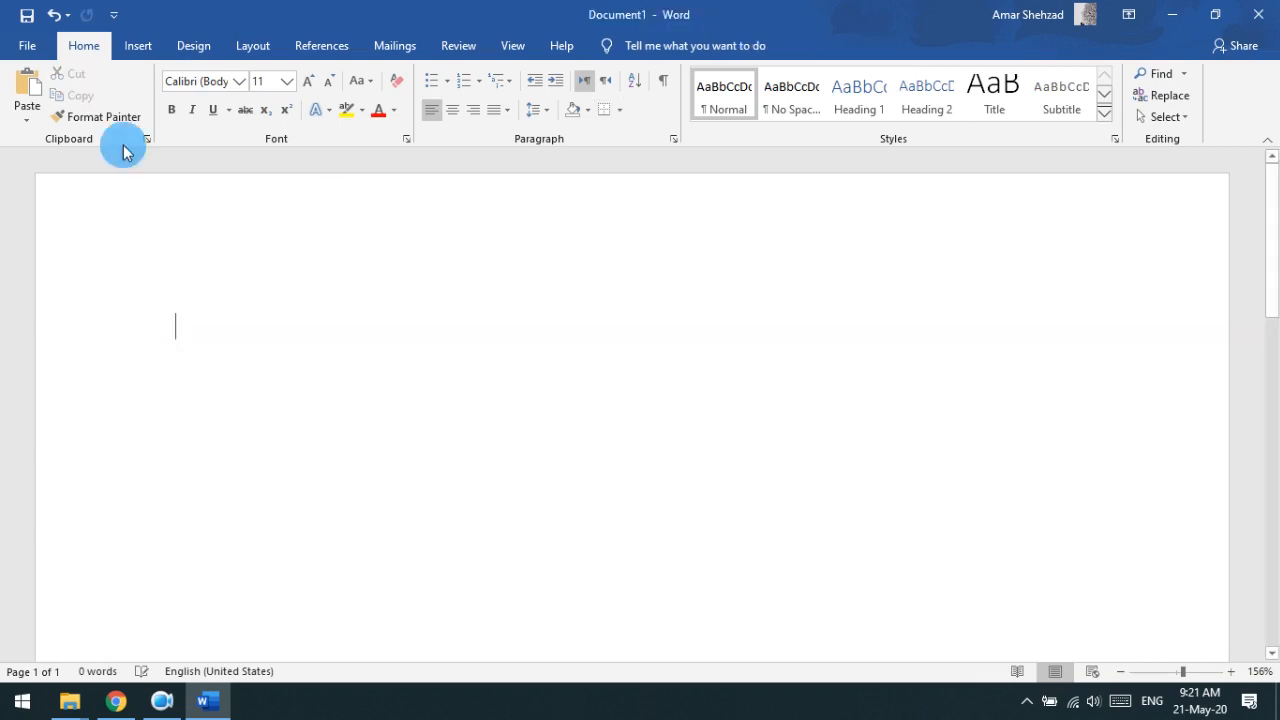
# Step: Insert a table of nine columns and seven rows using the size grid, and delete that table
pyautogui.click(137, 46)
pyautogui.click(132, 115)
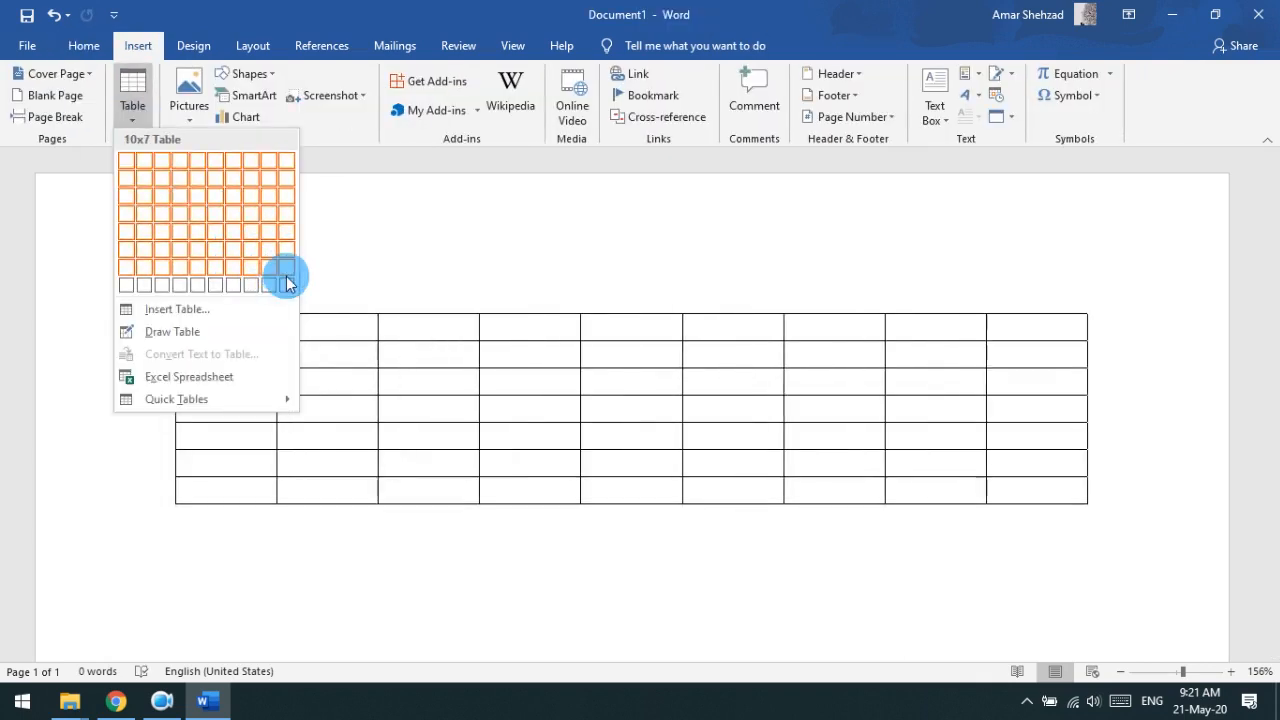
pyautogui.click(274, 259)
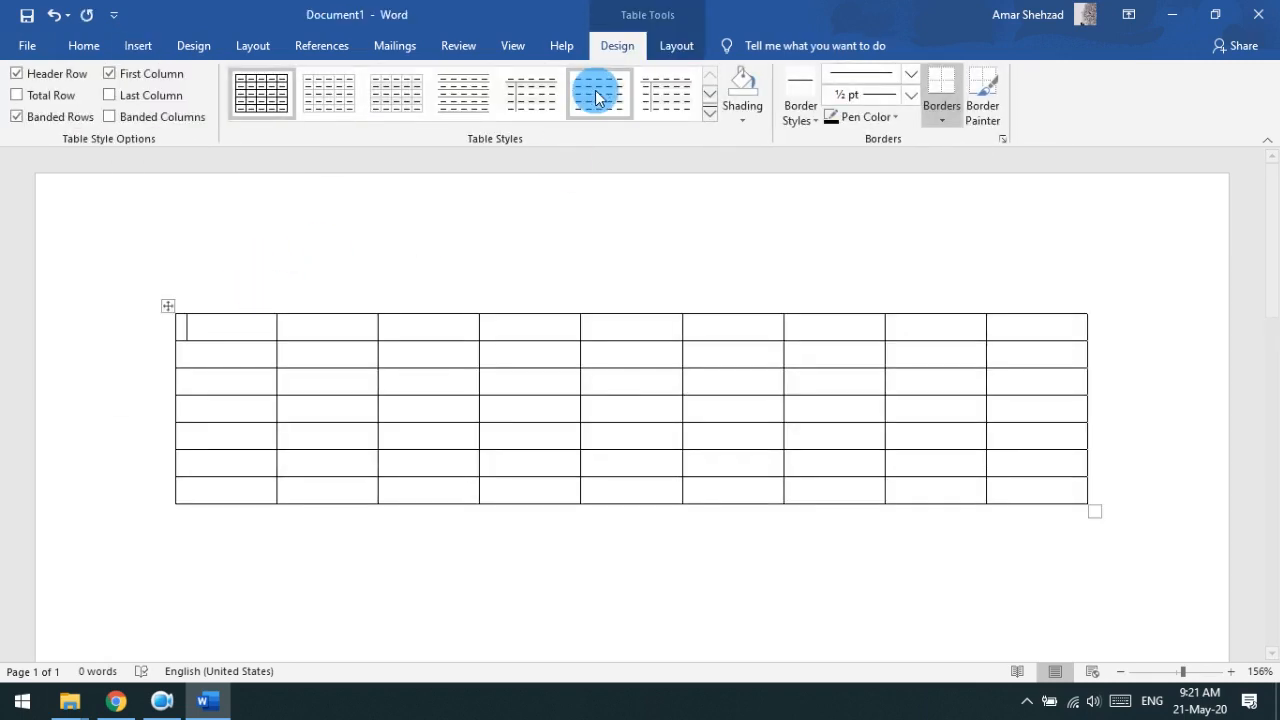
pyautogui.rightClick(169, 307)
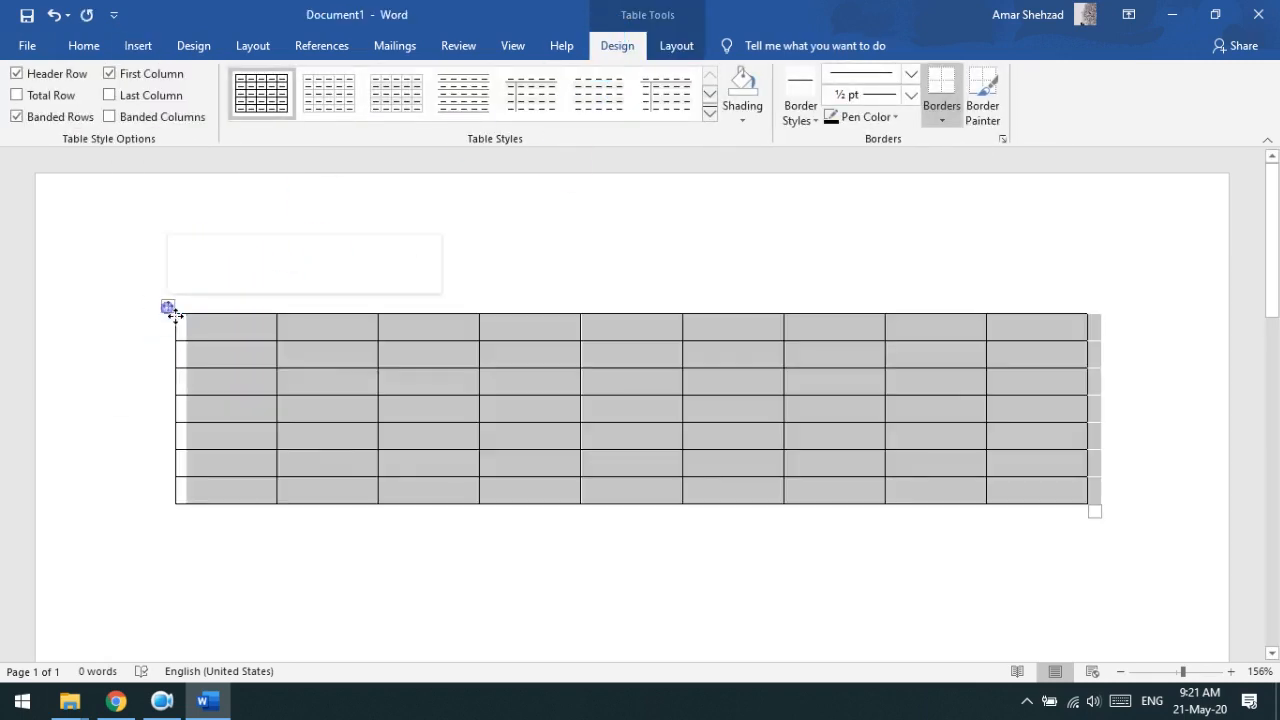
pyautogui.click(190, 321)
# Step: Insert a table with 5 columns, 5 rows and an automatic fixed column width through the Insert Table dialog, and undo the insertion
pyautogui.click(133, 45)
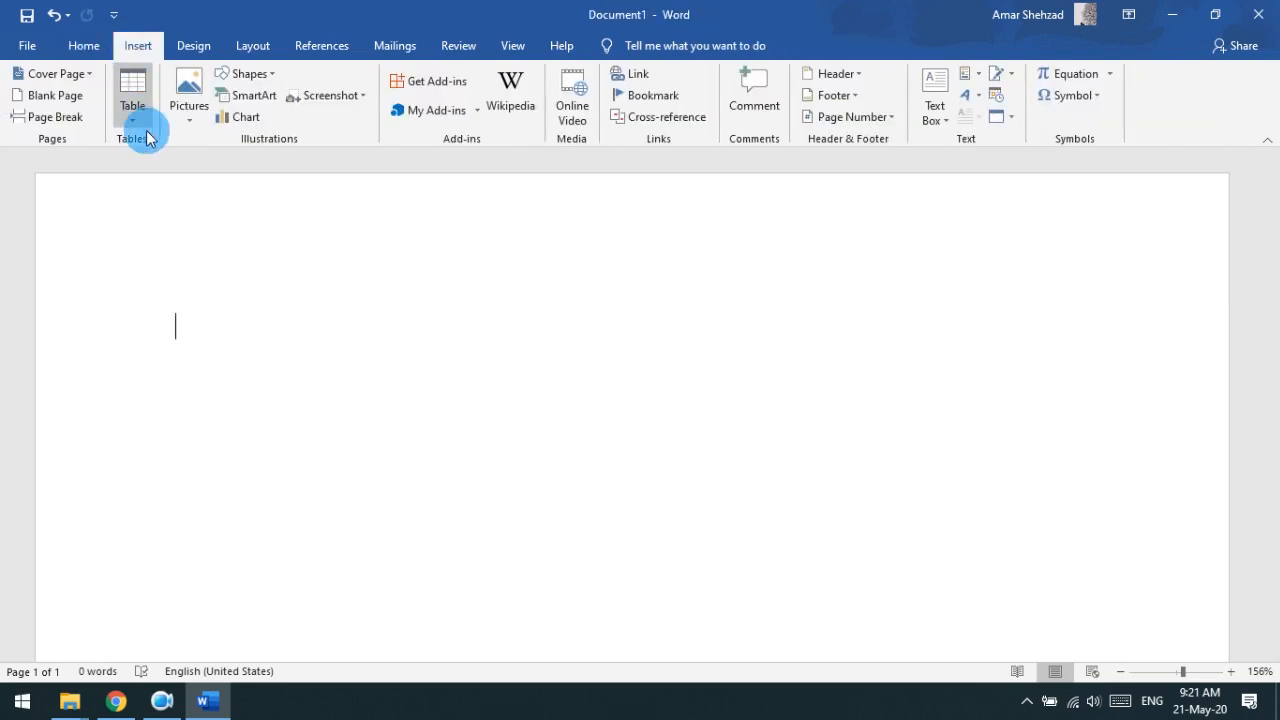
pyautogui.click(140, 118)
pyautogui.click(155, 311)
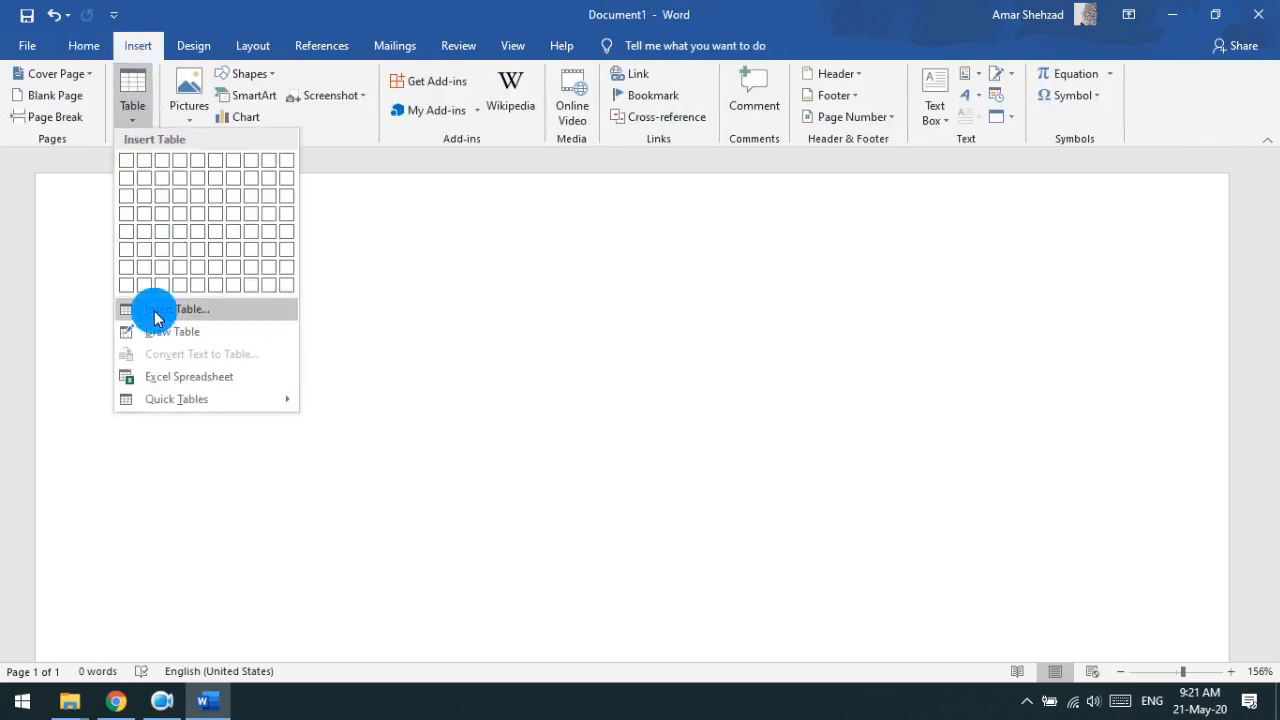
pyautogui.moveTo(587, 220); pyautogui.dragTo(444, 297)
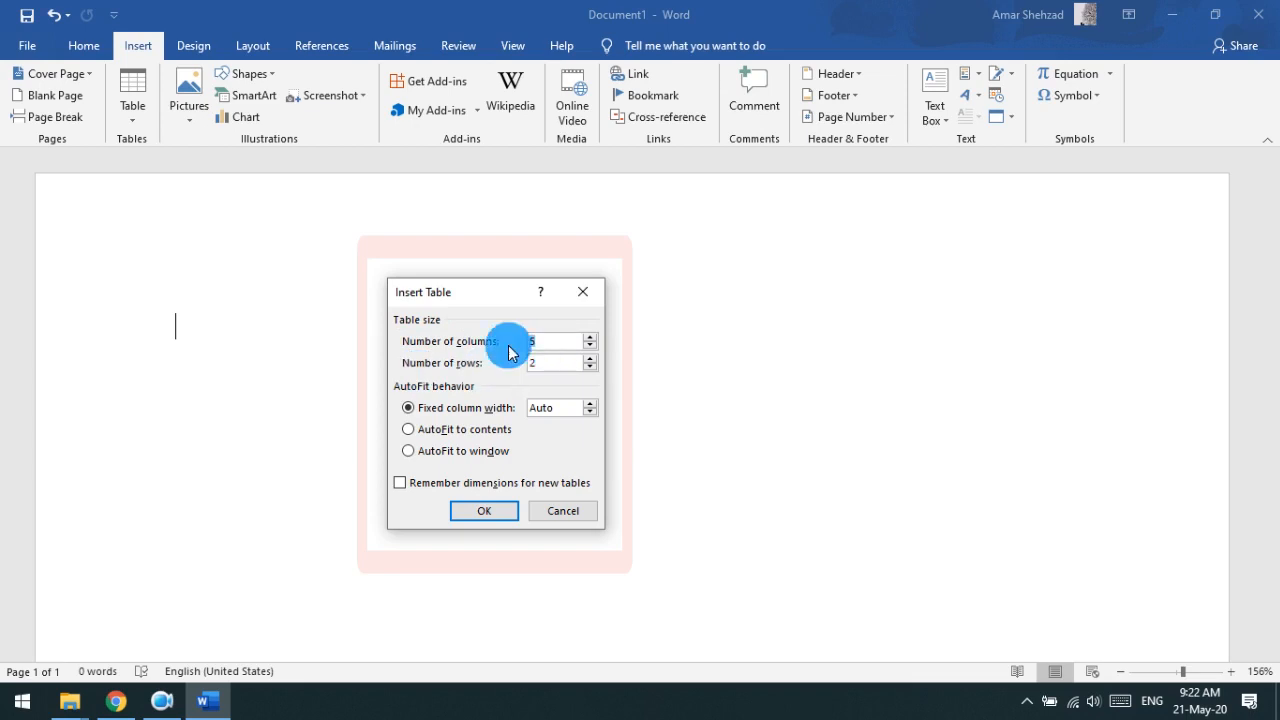
pyautogui.click(552, 363)
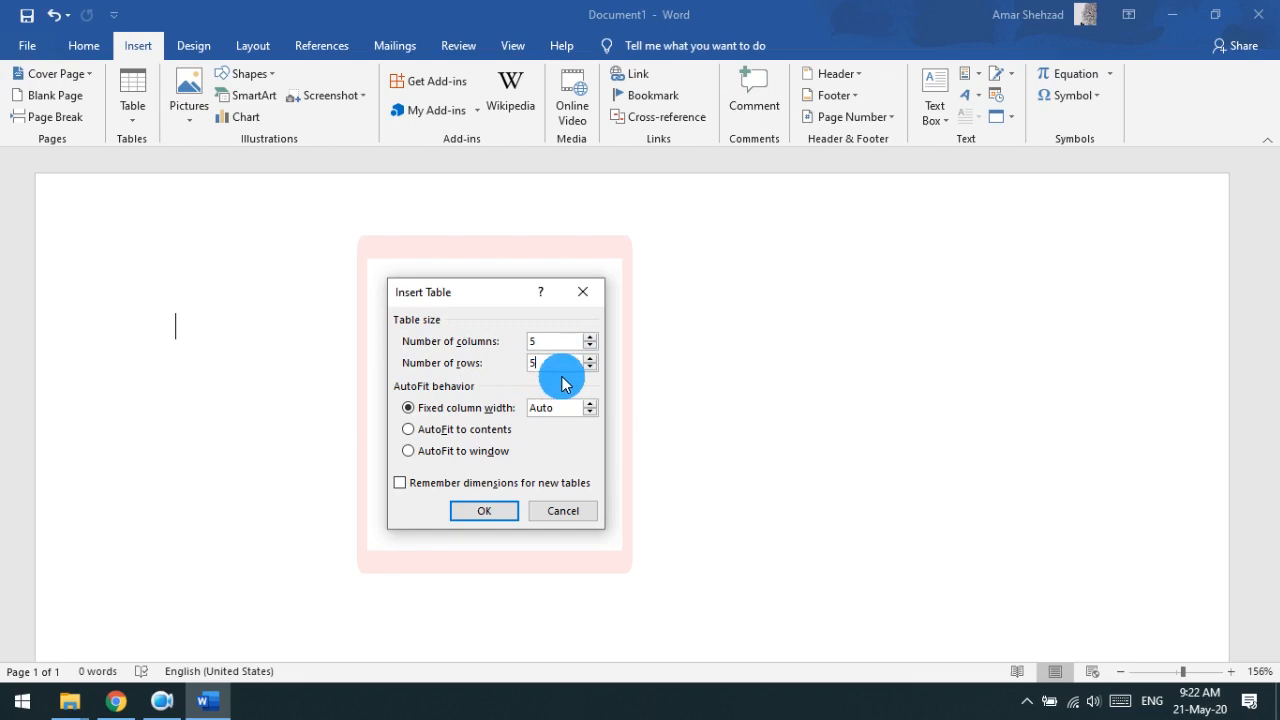
pyautogui.click(478, 515)
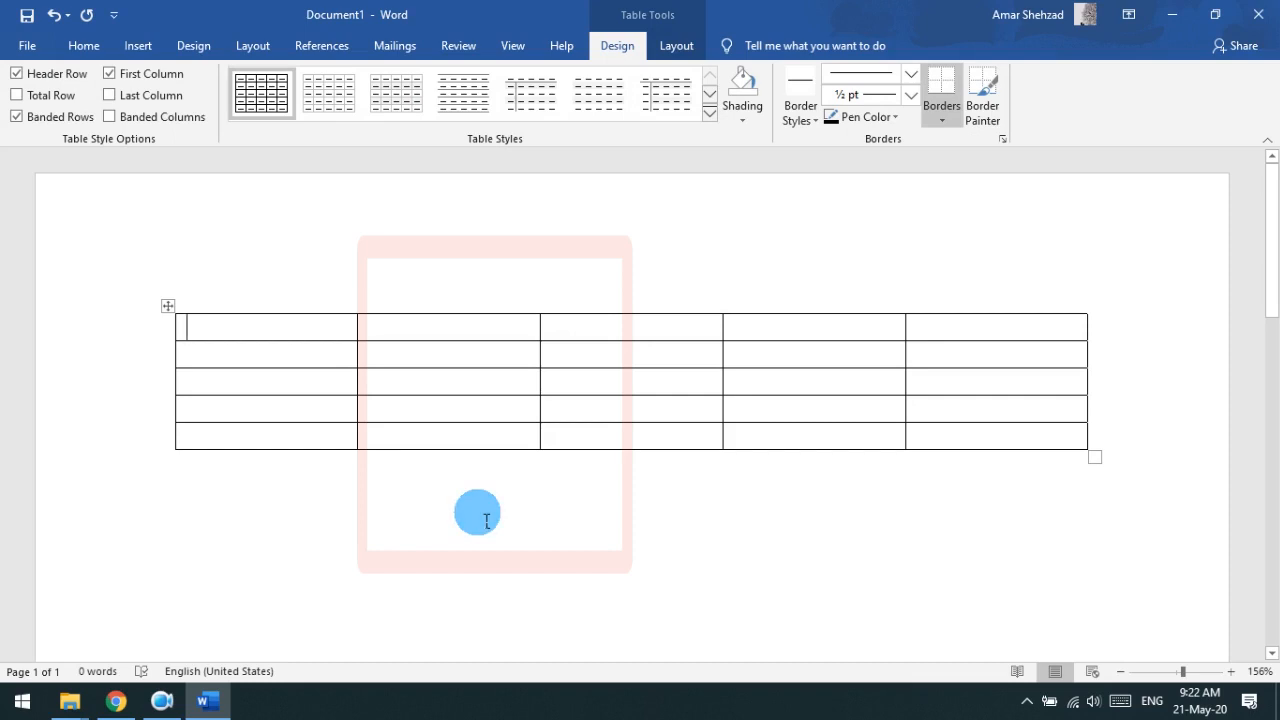
pyautogui.hotkey('ctrl', 'z')
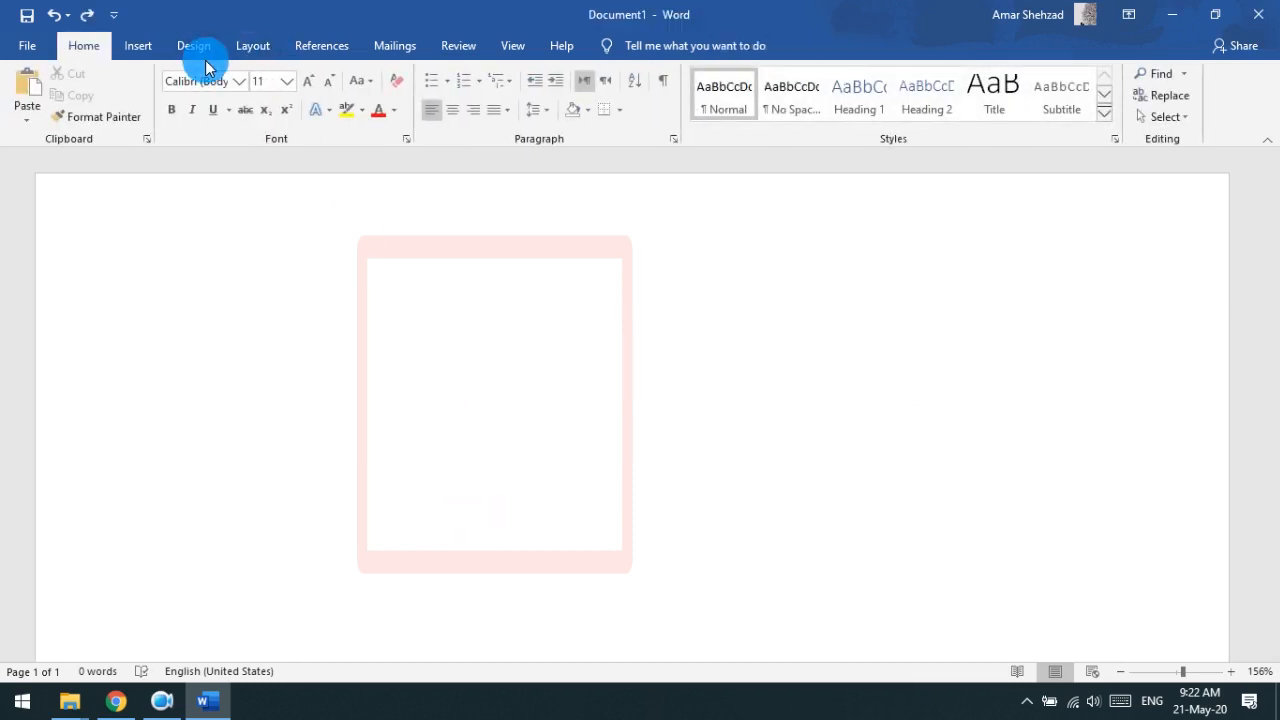
# Step: Reopen the Insert Table dialog and try AutoFit to contents before returning to Fixed column width
pyautogui.click(140, 50)
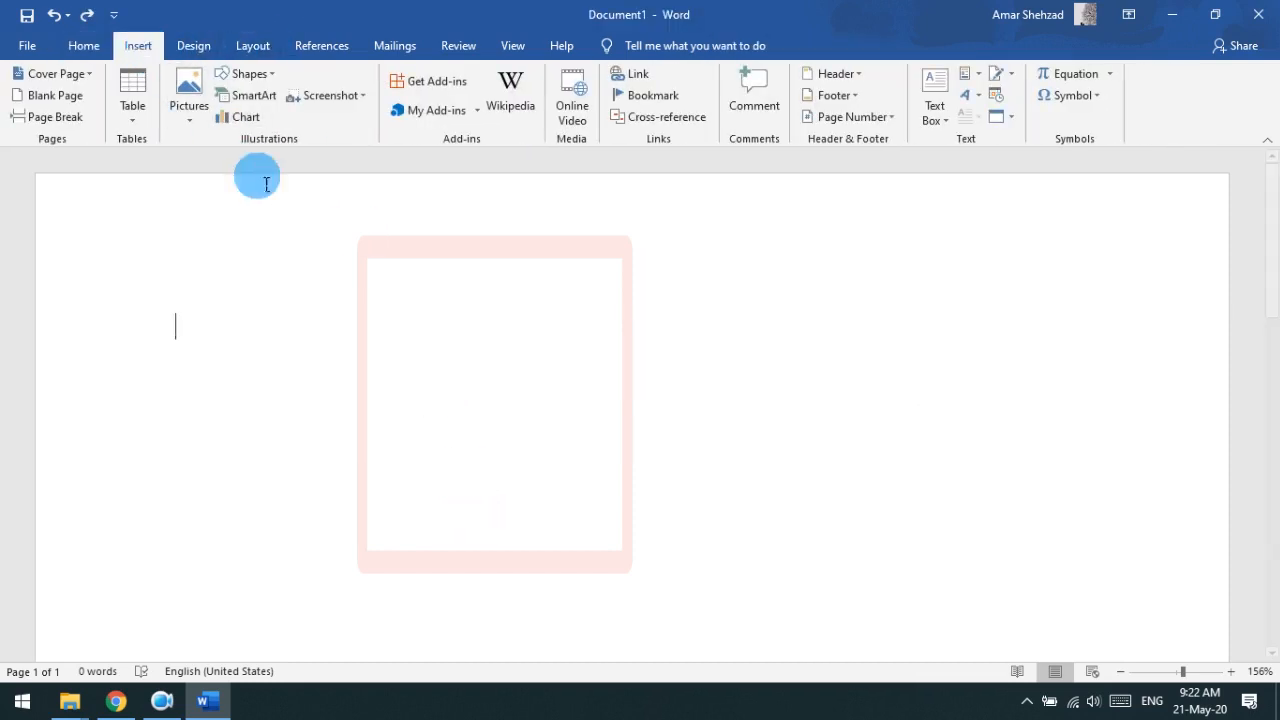
pyautogui.click(133, 100)
pyautogui.click(235, 311)
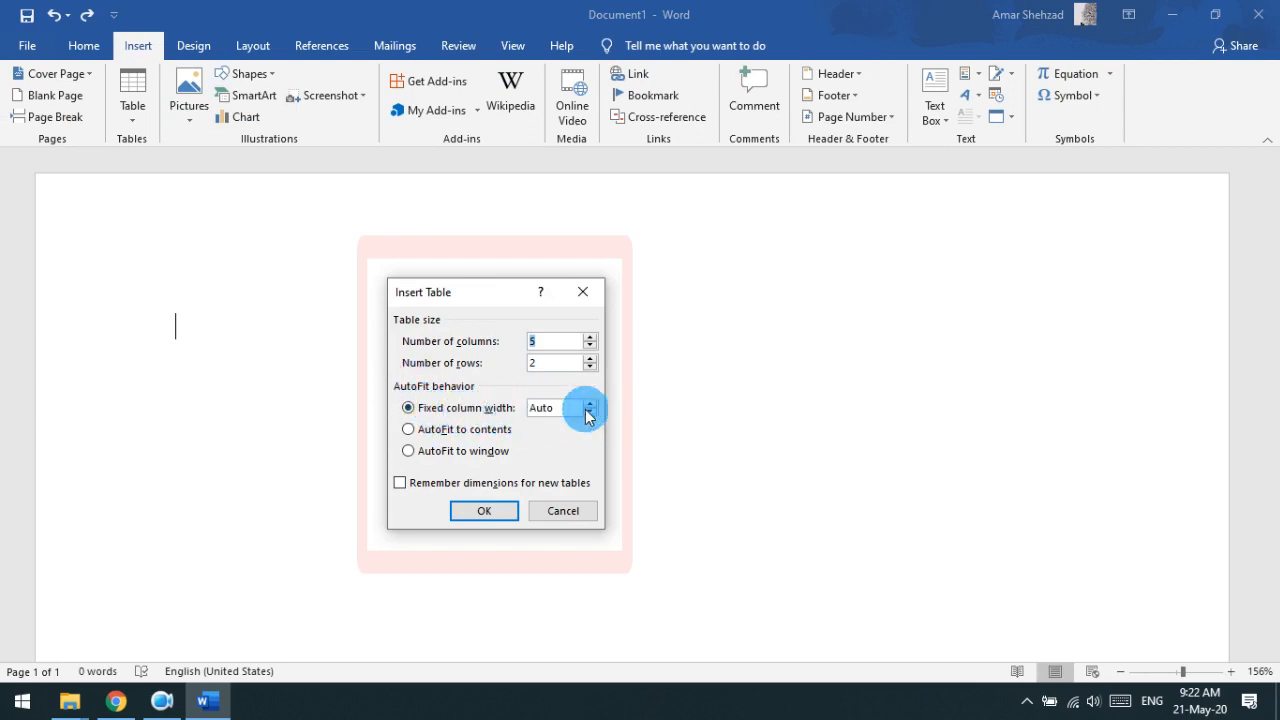
pyautogui.click(447, 429)
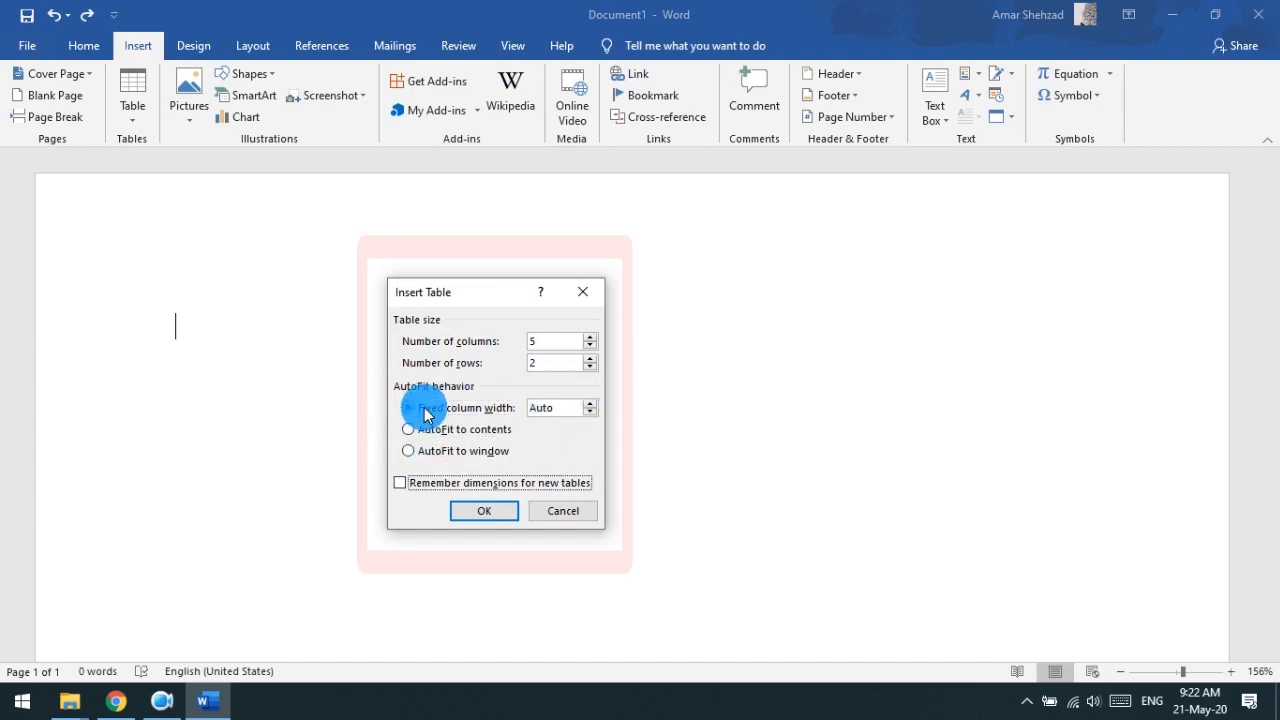
pyautogui.click(425, 410)
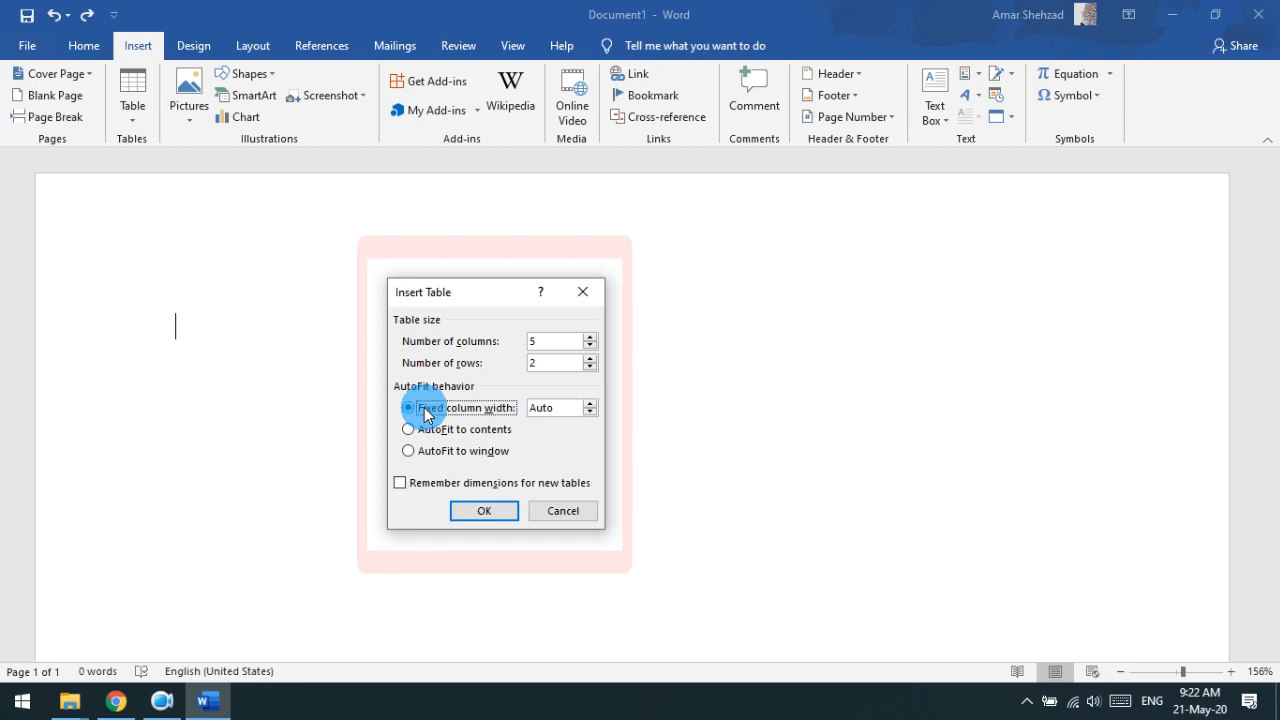
# Step: Cycle through the three AutoFit behavior options in the Insert Table dialog, ending on Fixed column width
pyautogui.press('Tab')
pyautogui.press('Tab')
pyautogui.press('Tab')
pyautogui.press('Tab')
pyautogui.press('Tab')
pyautogui.press('Tab')
pyautogui.press('Tab')
pyautogui.press('Down')
pyautogui.press('Down')
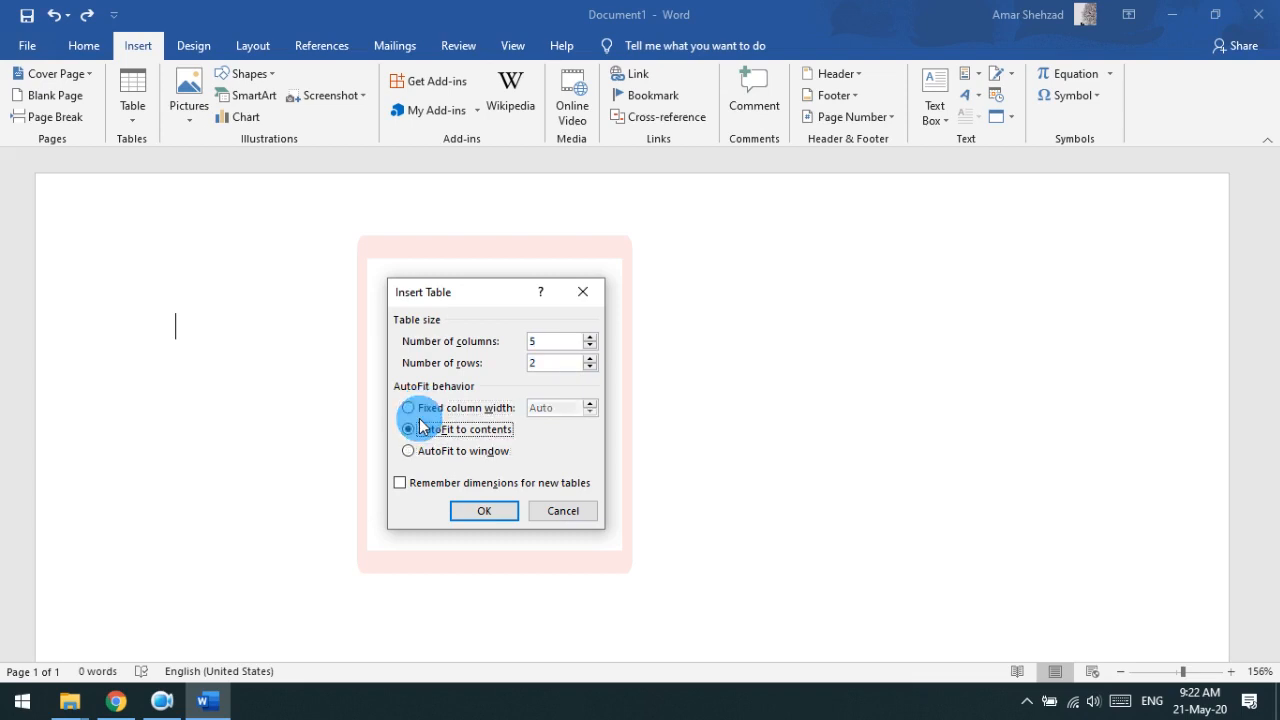
pyautogui.press('Down')
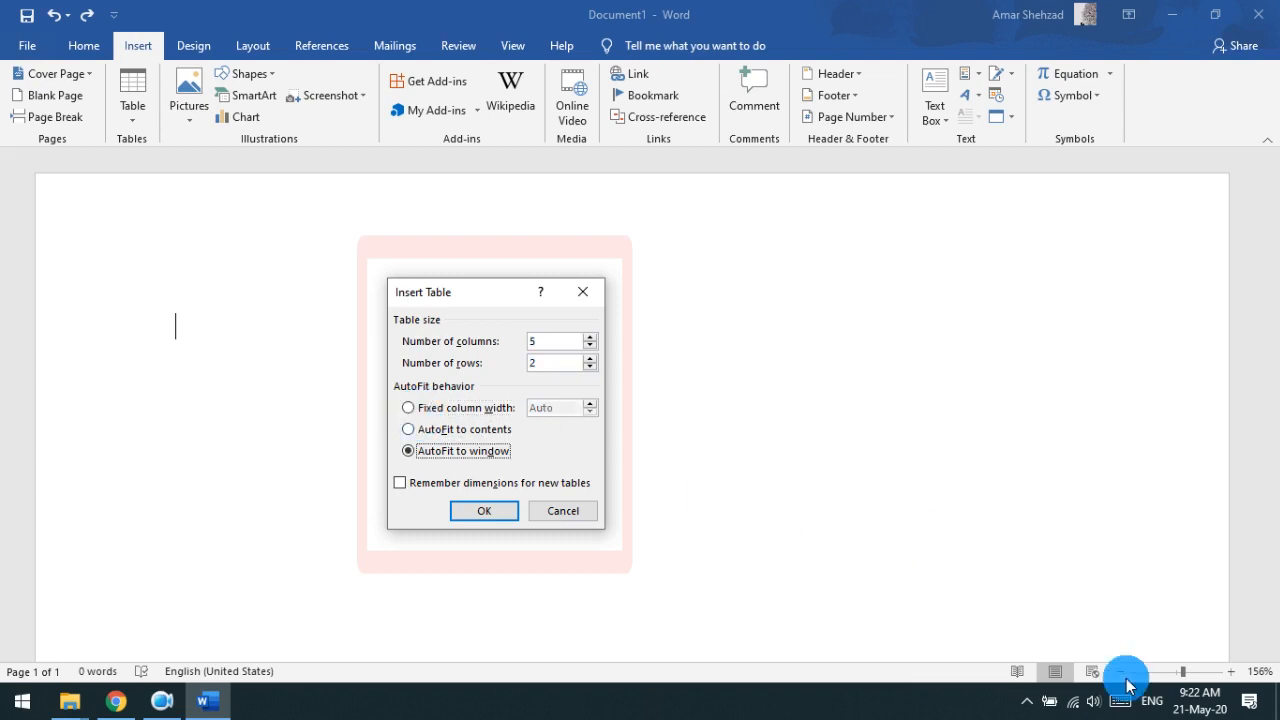
pyautogui.press('Up')
pyautogui.press('Up')
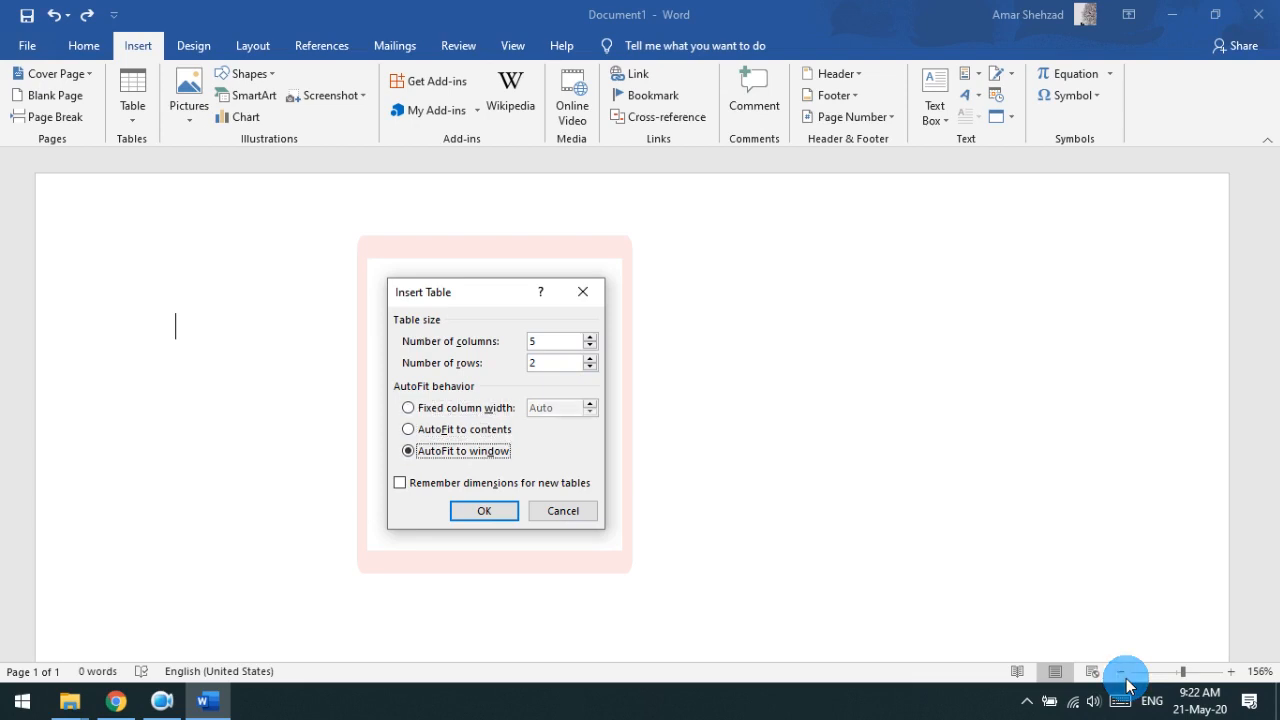
pyautogui.press('Up')
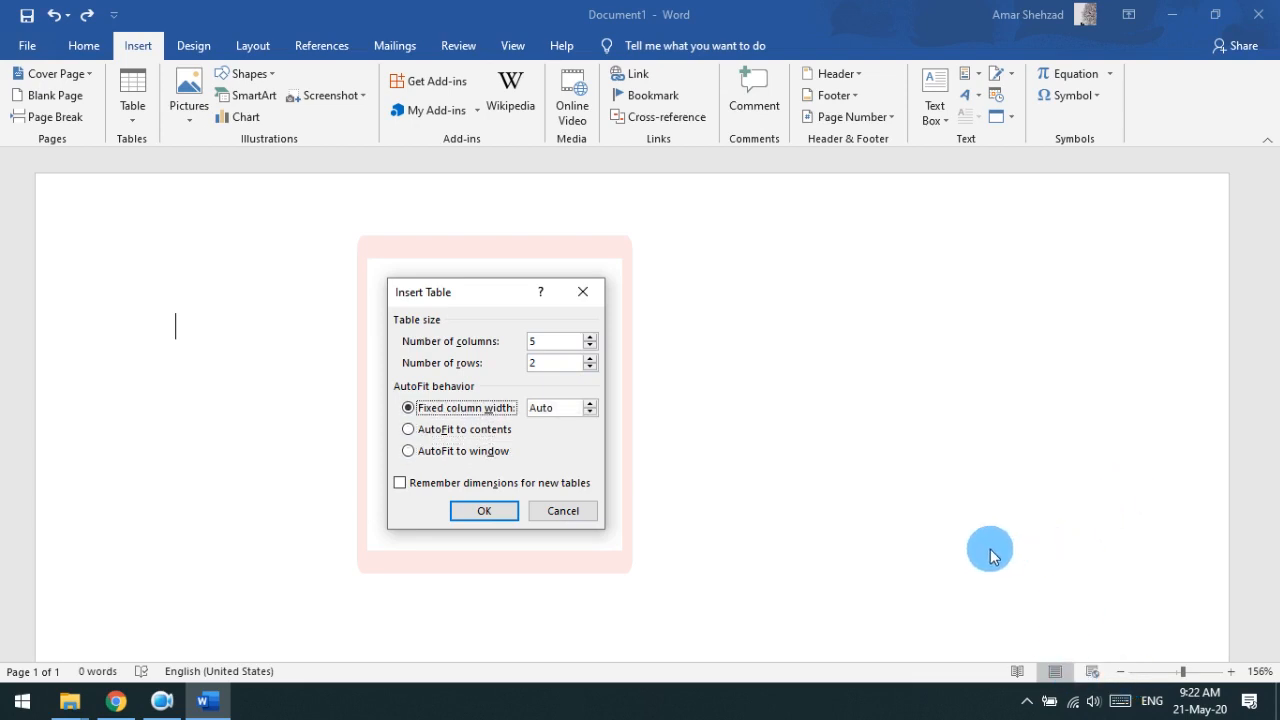
# Step: Insert a table with 5 columns and 5 rows using AutoFit to contents, and undo the insertion
pyautogui.click(468, 432)
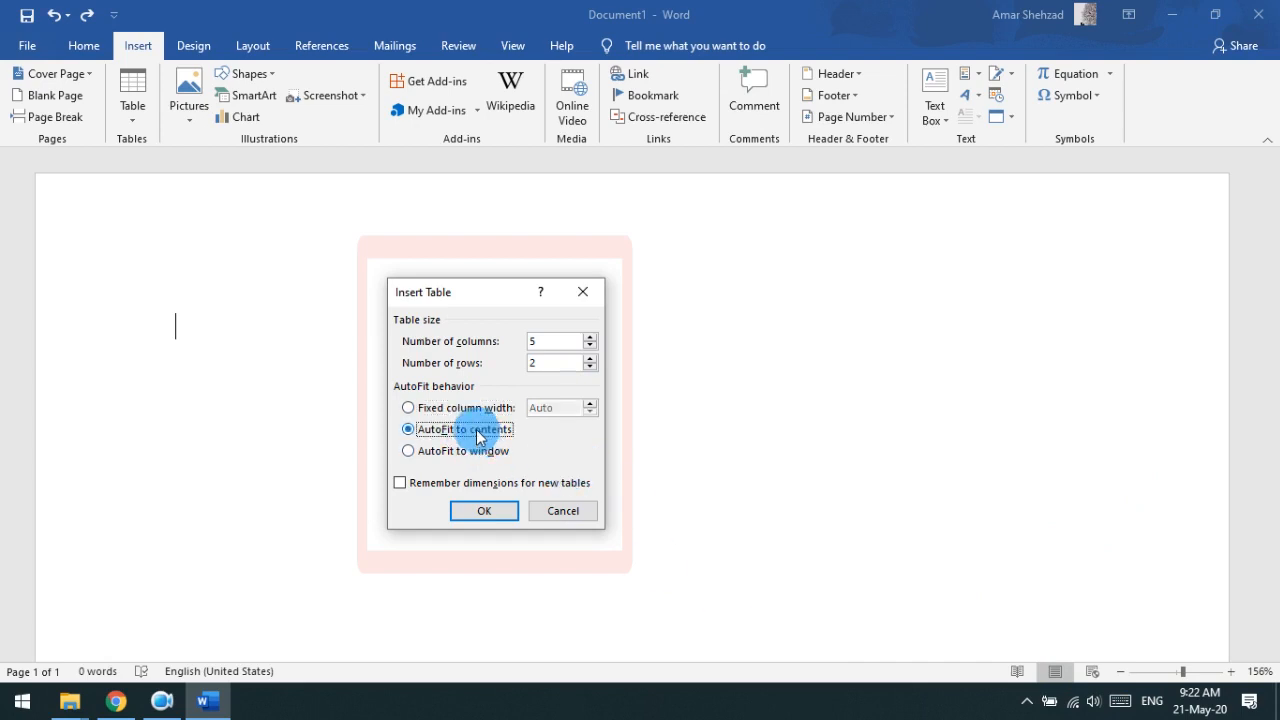
pyautogui.click(590, 357)
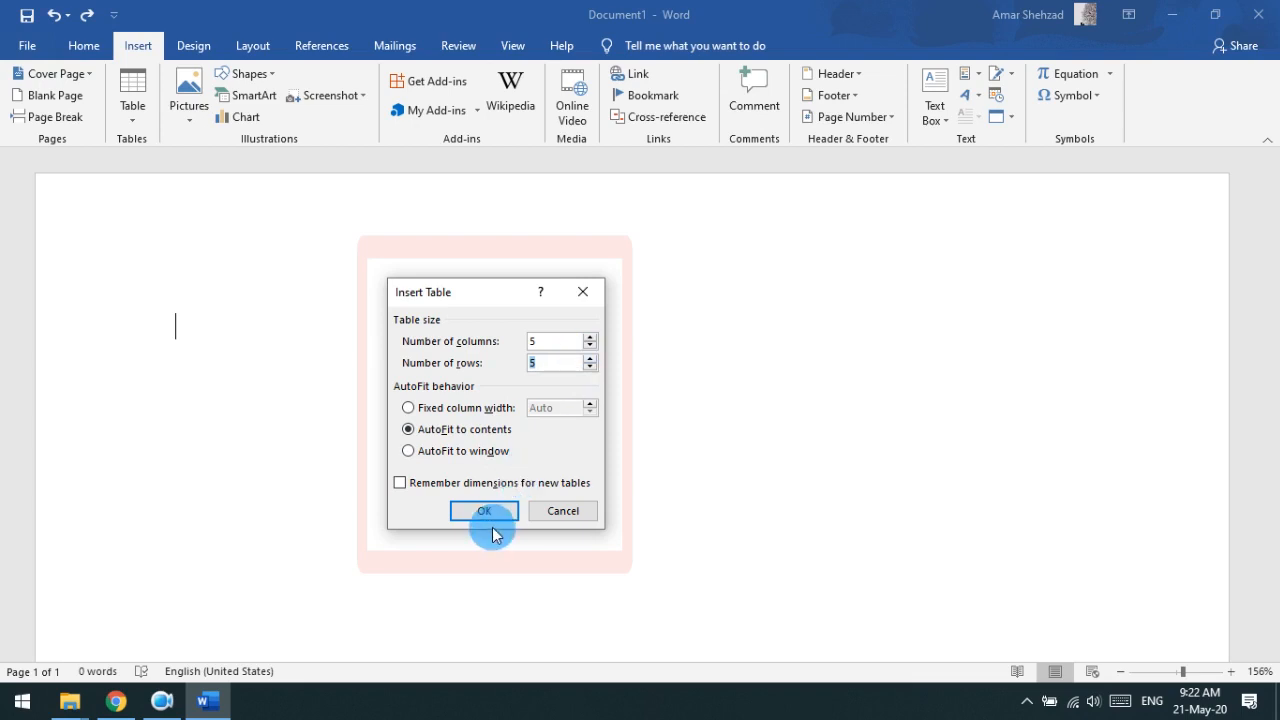
pyautogui.click(535, 341)
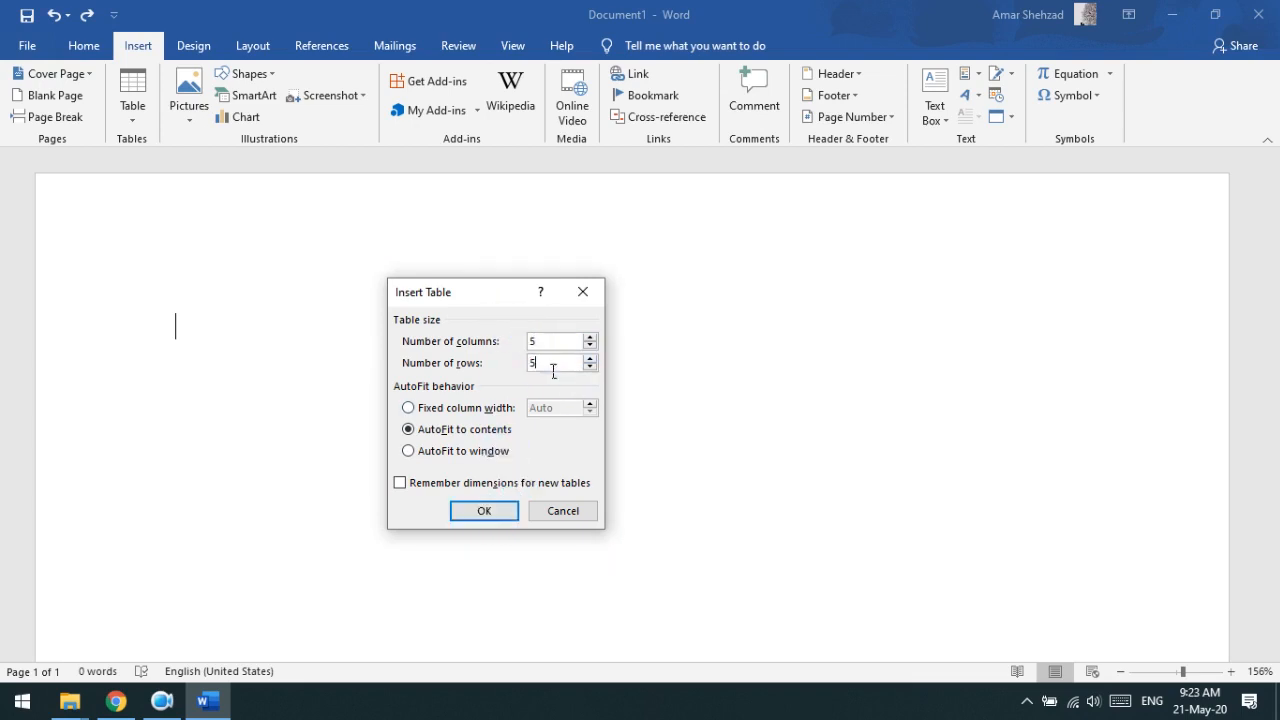
pyautogui.click(481, 512)
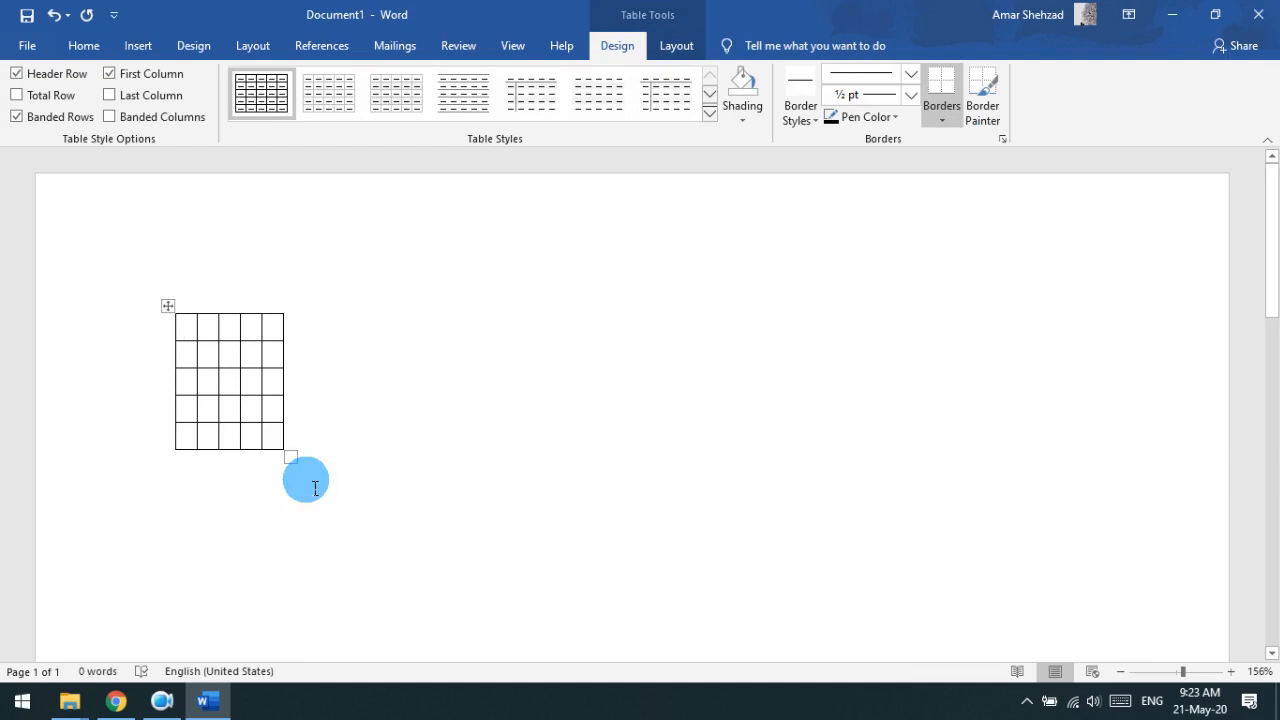
pyautogui.hotkey('ctrl', 'z')
# Step: Insert a table with 5 columns and 5 rows using AutoFit to window, and undo the insertion
pyautogui.click(146, 46)
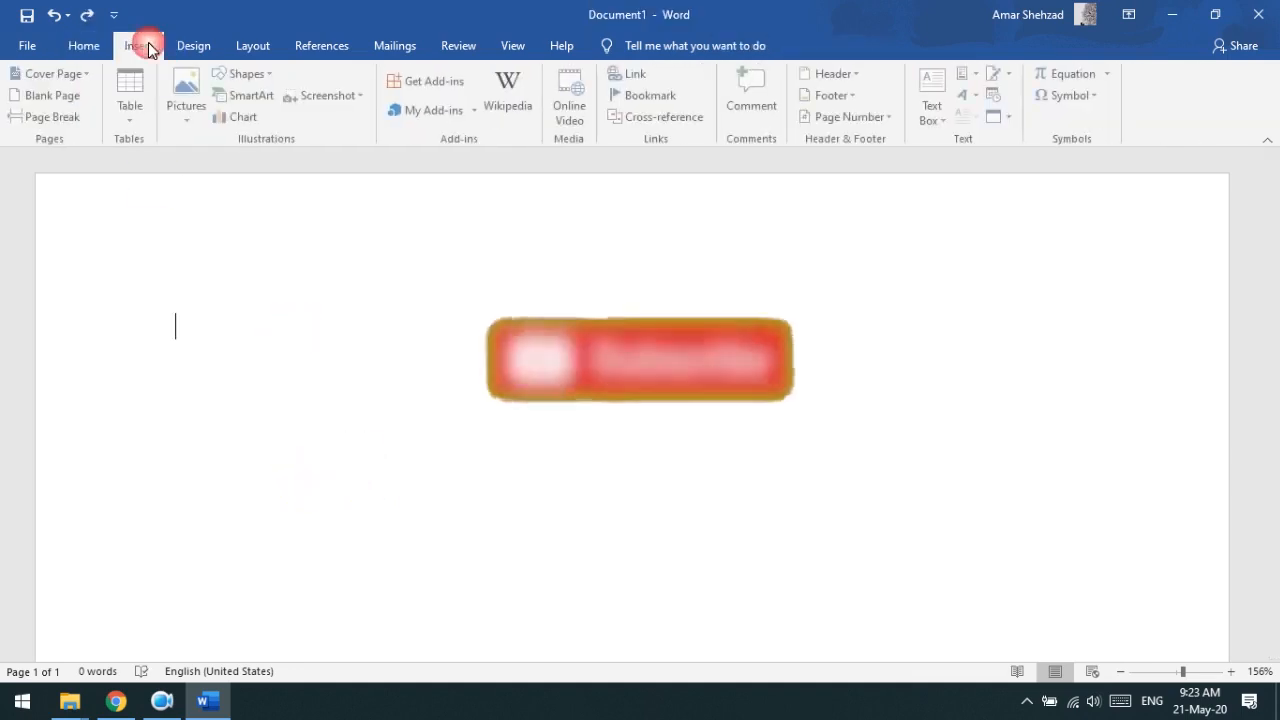
pyautogui.click(122, 118)
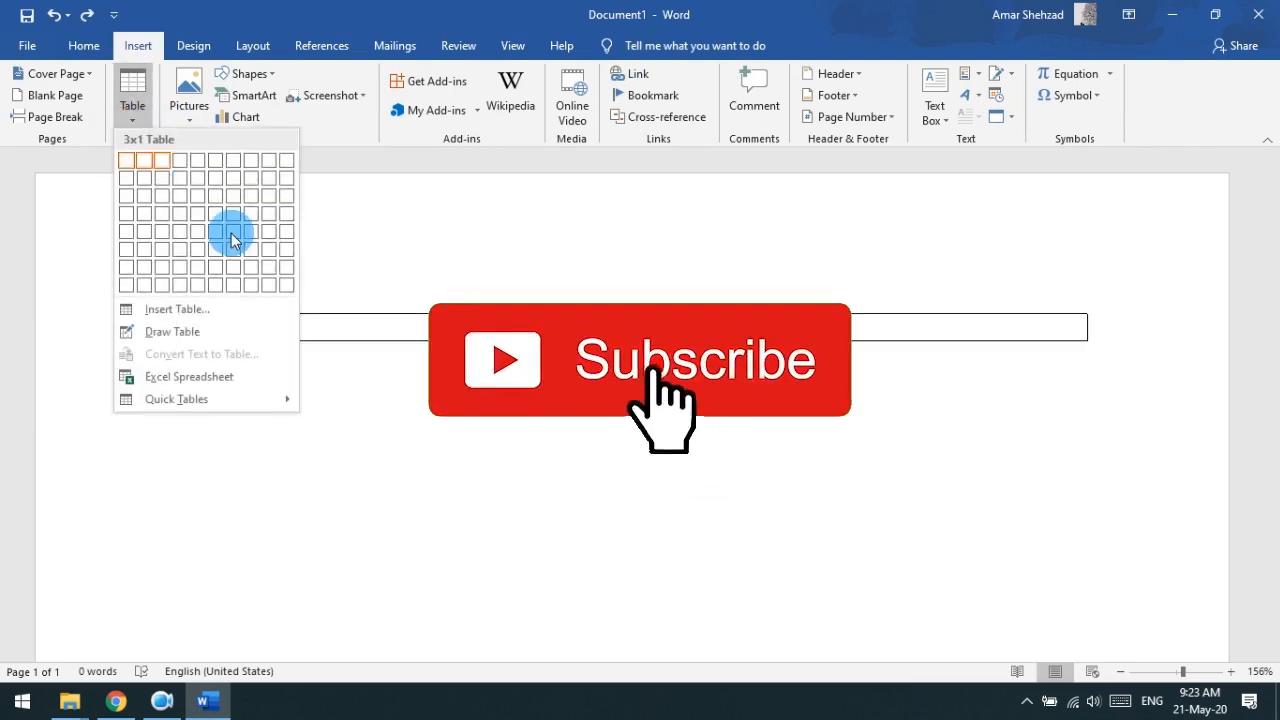
pyautogui.click(222, 314)
pyautogui.moveTo(466, 297); pyautogui.dragTo(640, 282)
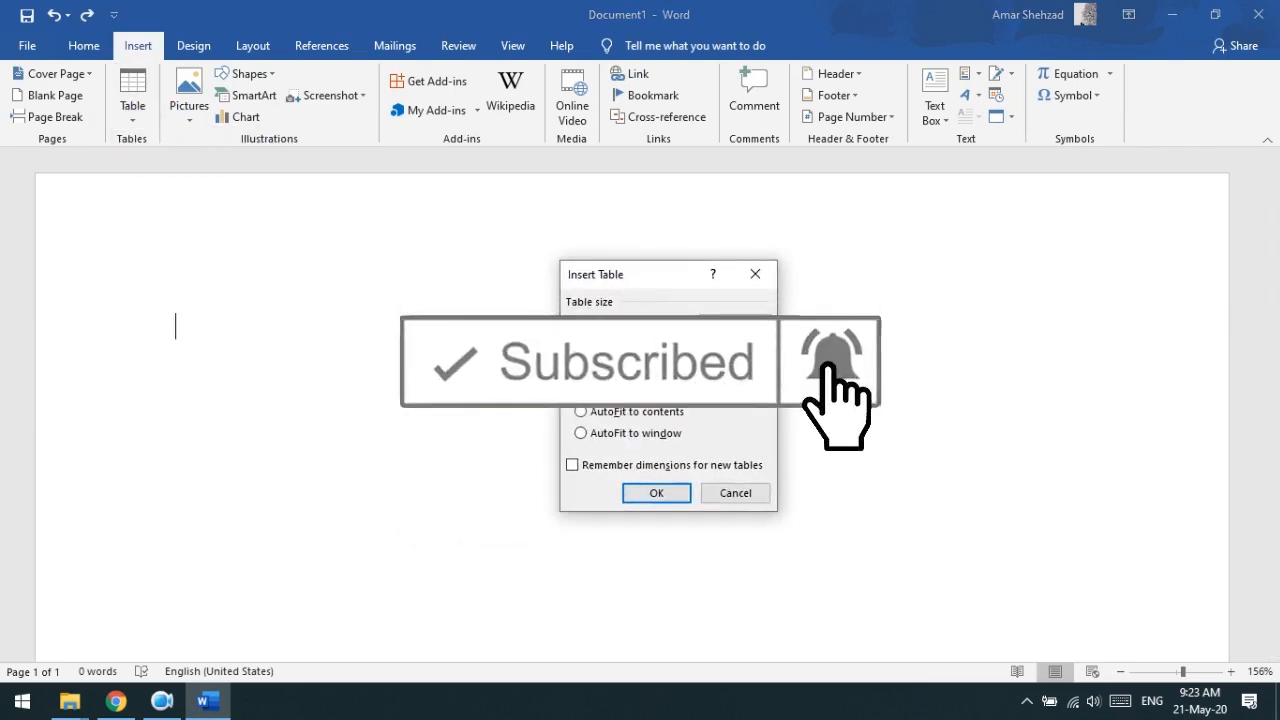
pyautogui.moveTo(717, 345)
pyautogui.mouseDown()
pyautogui.moveTo(694, 339)
pyautogui.moveTo(731, 356)
pyautogui.mouseUp()
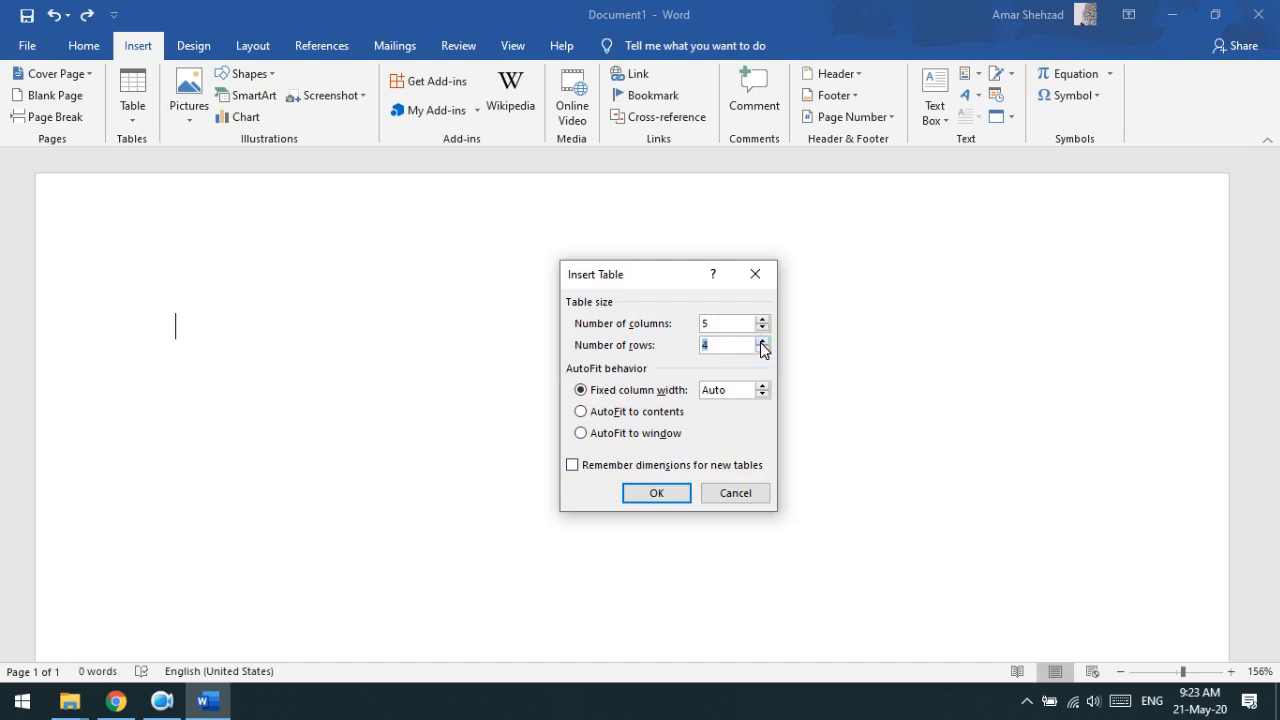
pyautogui.click(642, 436)
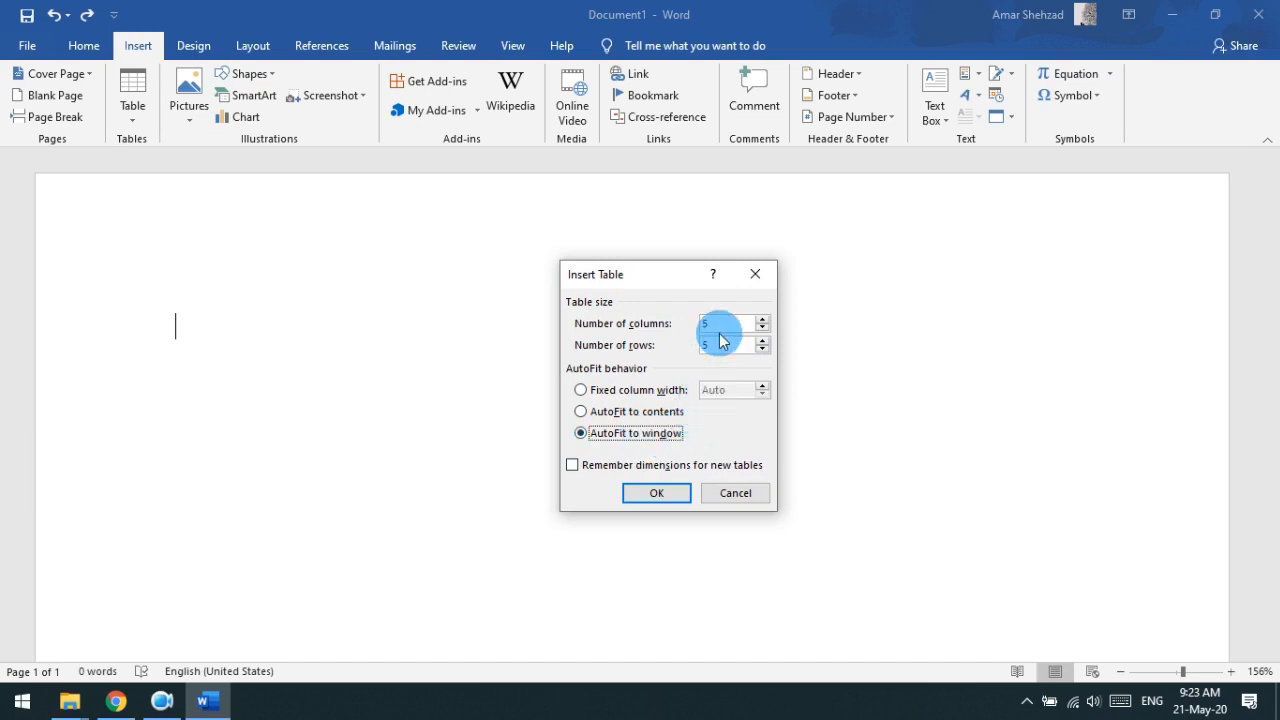
pyautogui.click(670, 492)
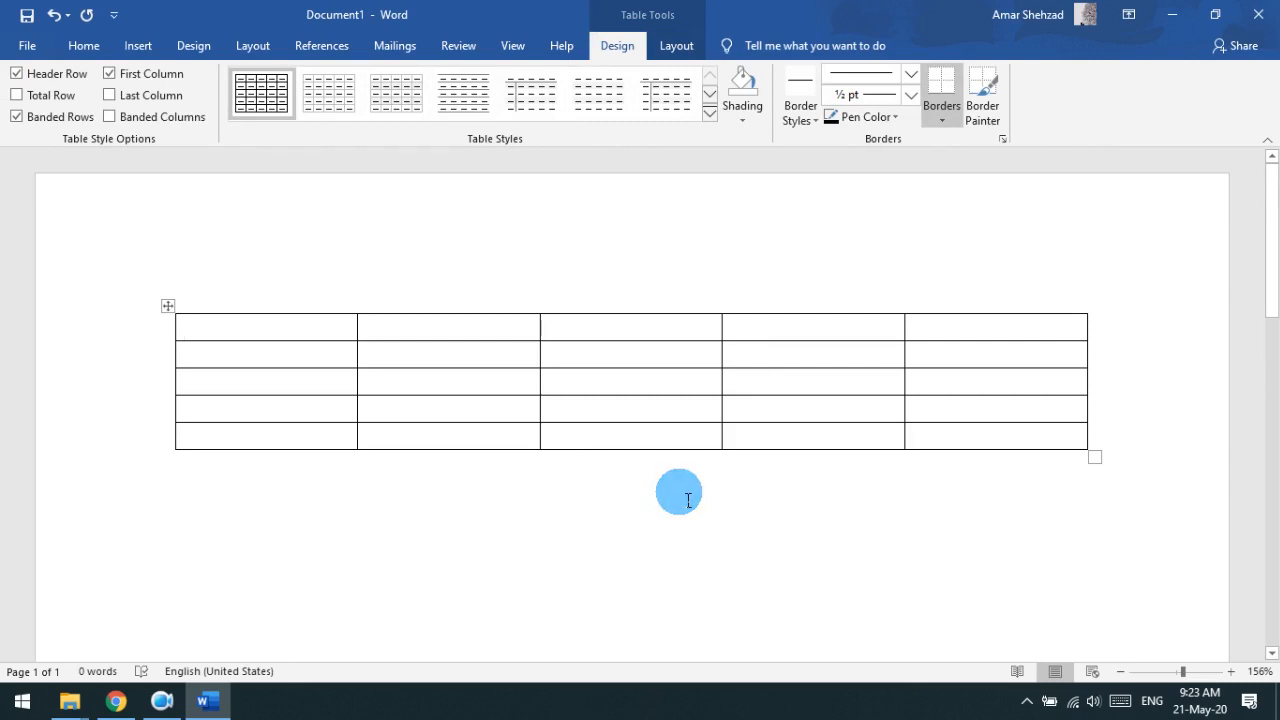
pyautogui.hotkey('ctrl', 'z')
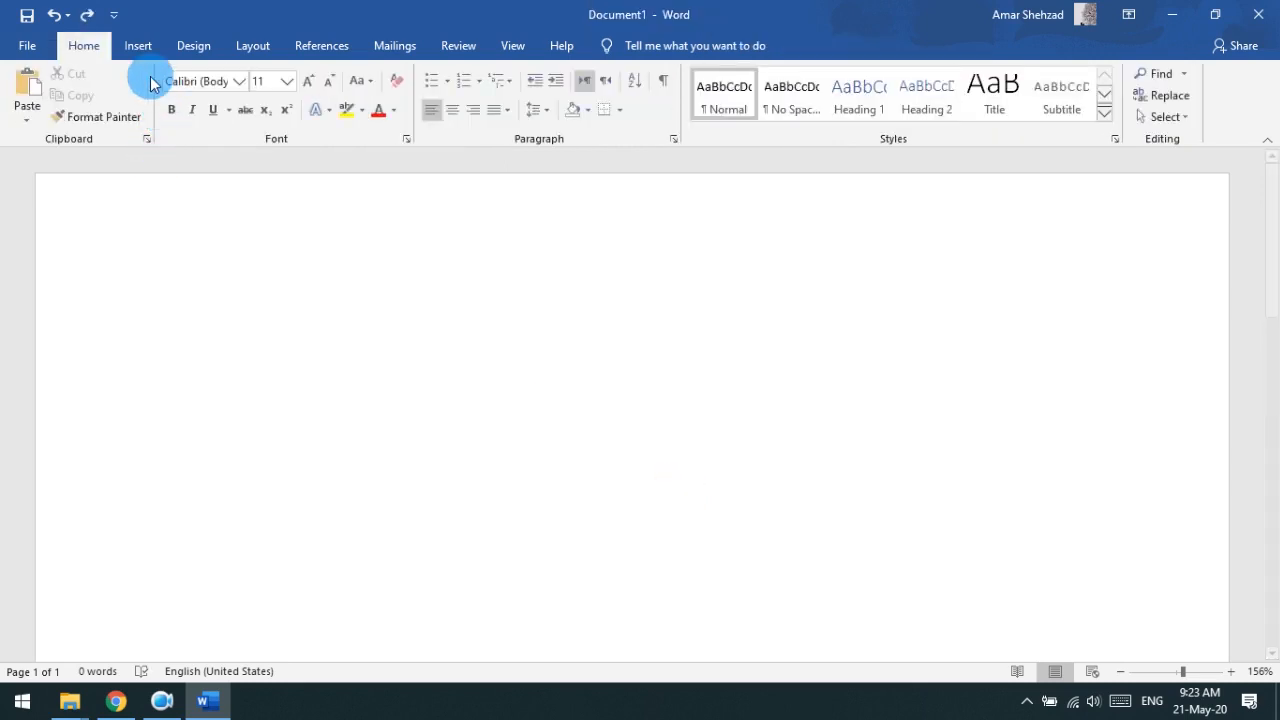
# Step: Insert a table with 5 columns and 2 rows using an automatic fixed column width, and undo the insertion
pyautogui.click(145, 55)
pyautogui.click(130, 128)
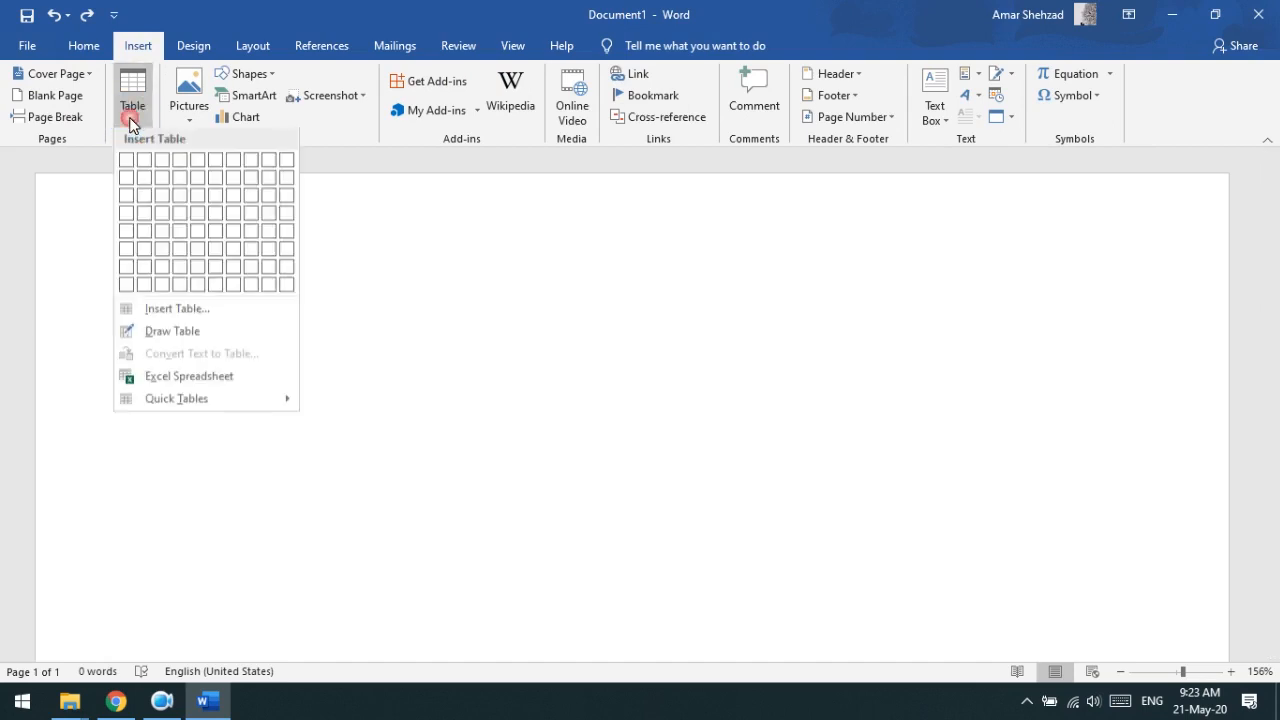
pyautogui.click(198, 328)
pyautogui.moveTo(663, 271); pyautogui.dragTo(679, 245)
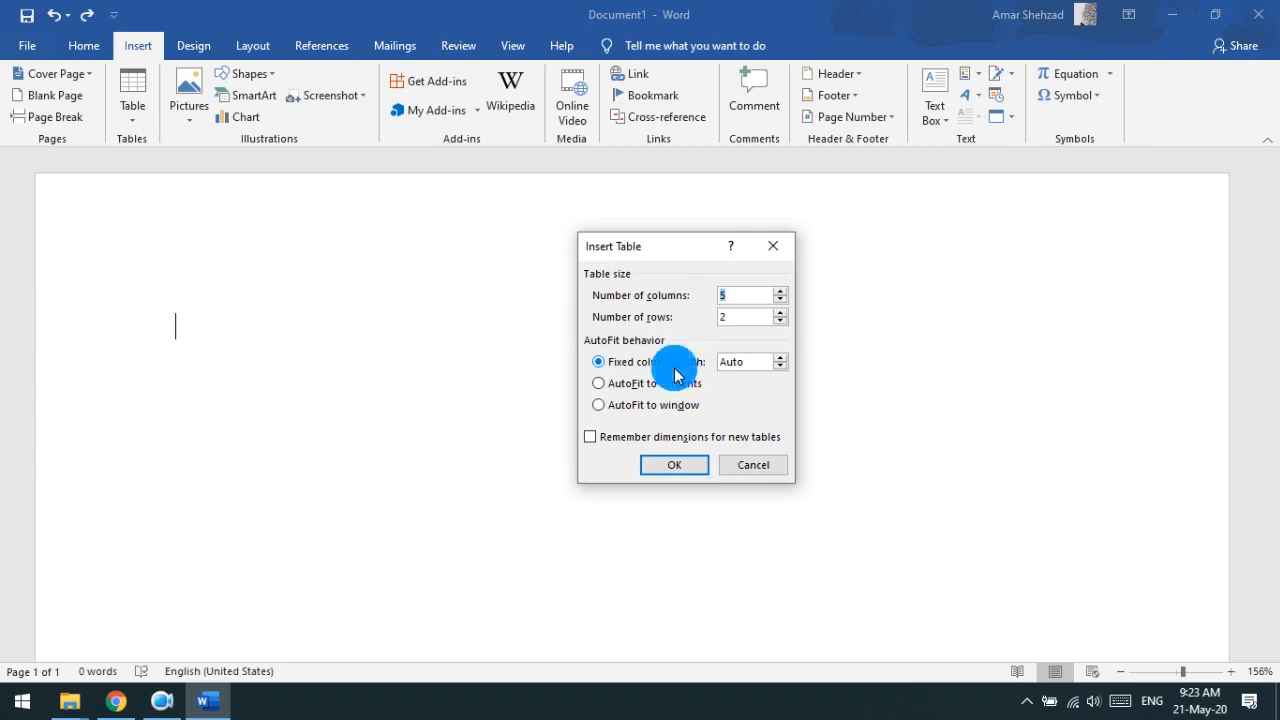
pyautogui.click(672, 465)
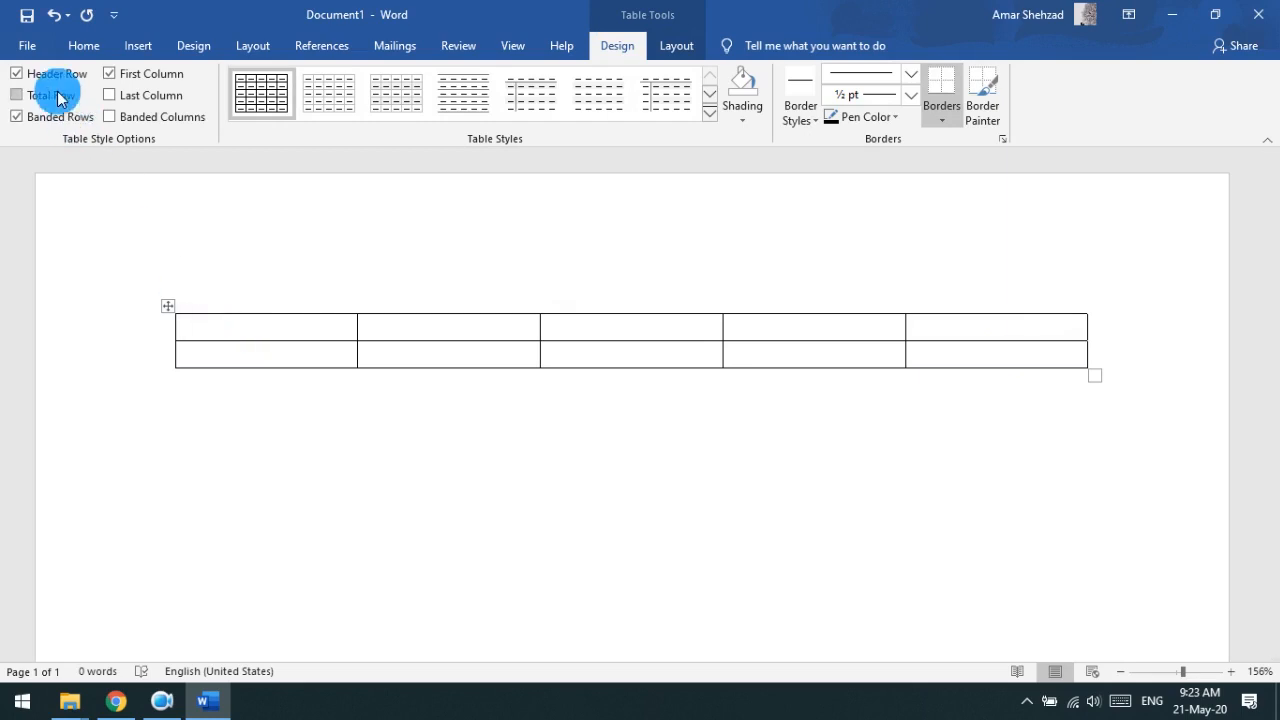
pyautogui.click(52, 15)
# Step: Insert a table with 5 columns and 2 rows using AutoFit to contents, and enter "adasdasdada" in its first cell
pyautogui.click(138, 45)
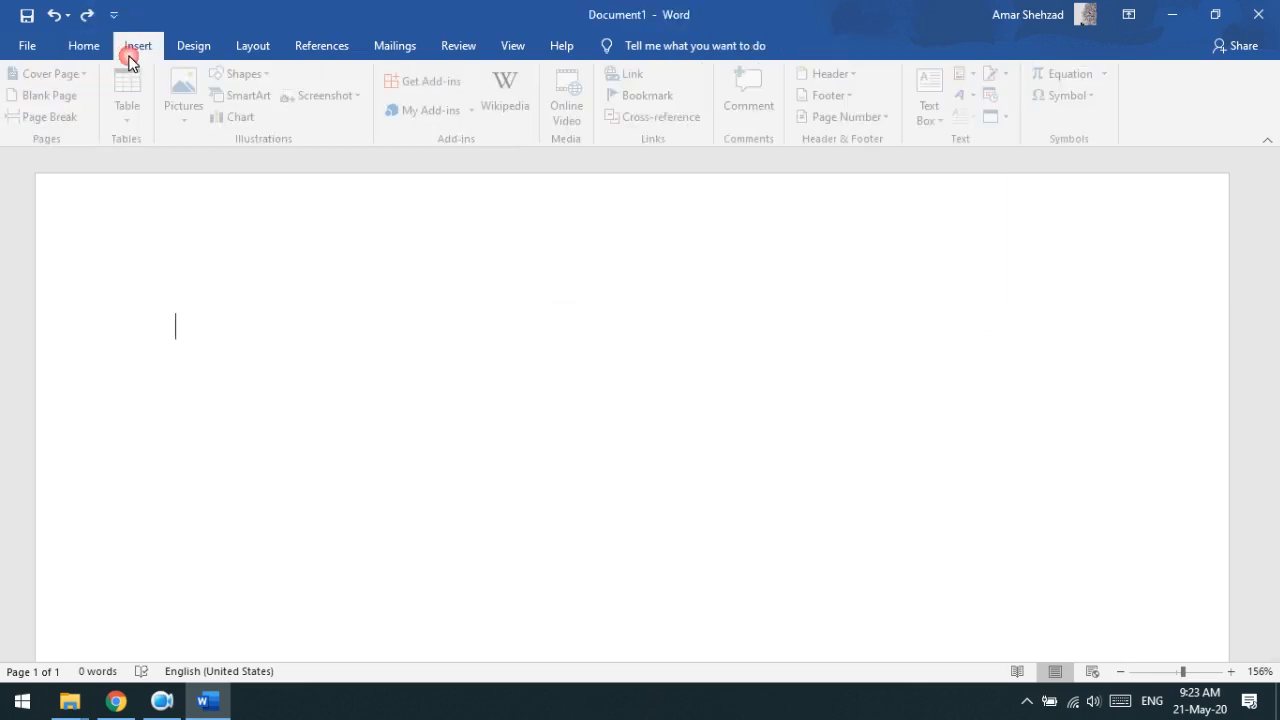
pyautogui.click(127, 118)
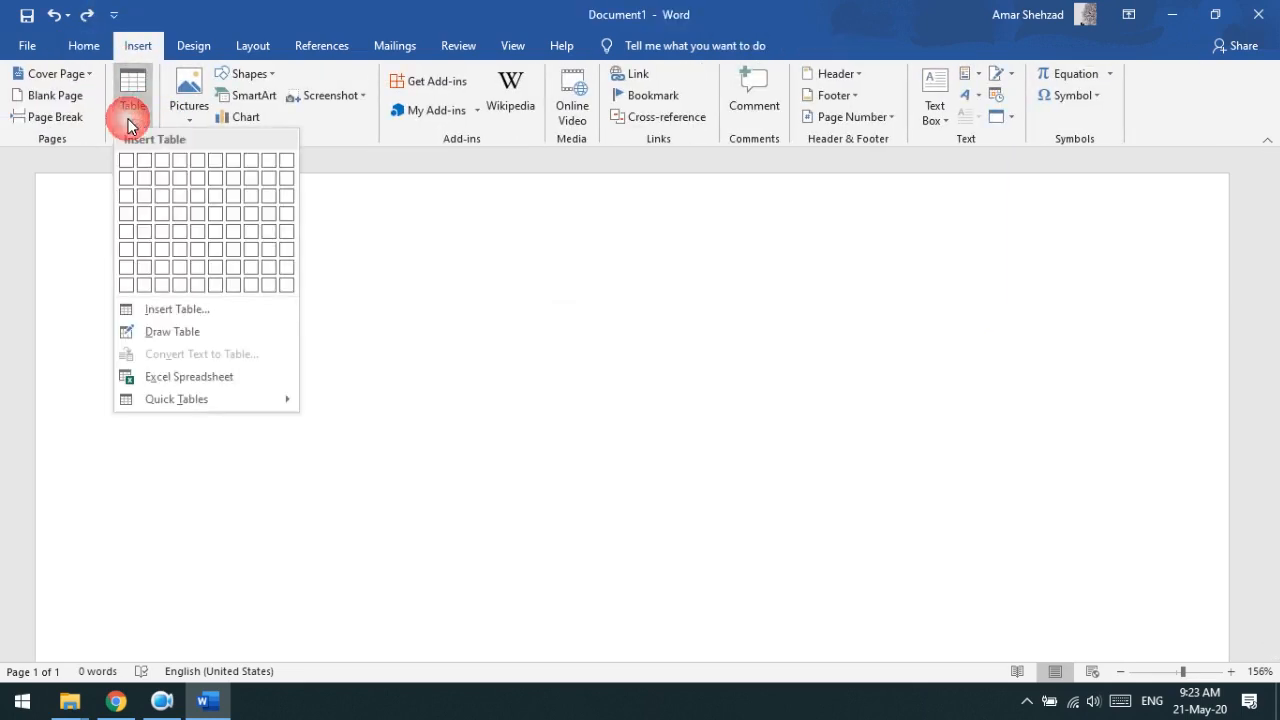
pyautogui.click(163, 331)
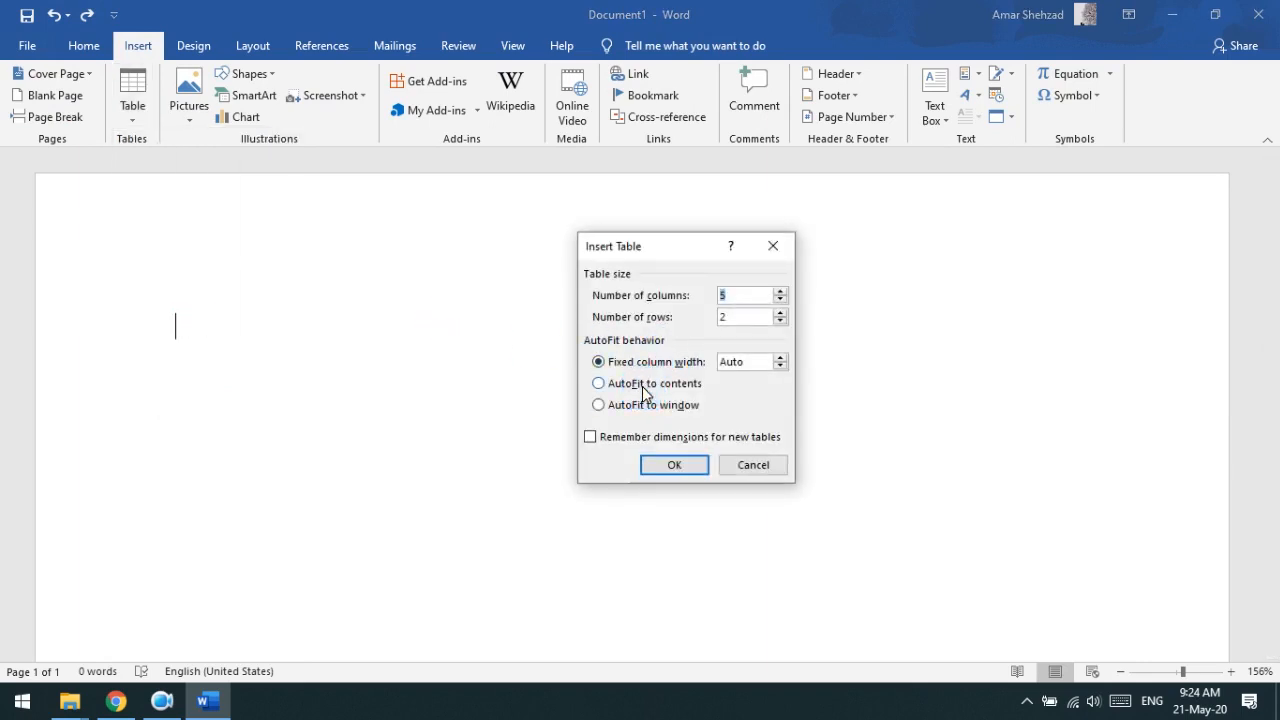
pyautogui.click(650, 386)
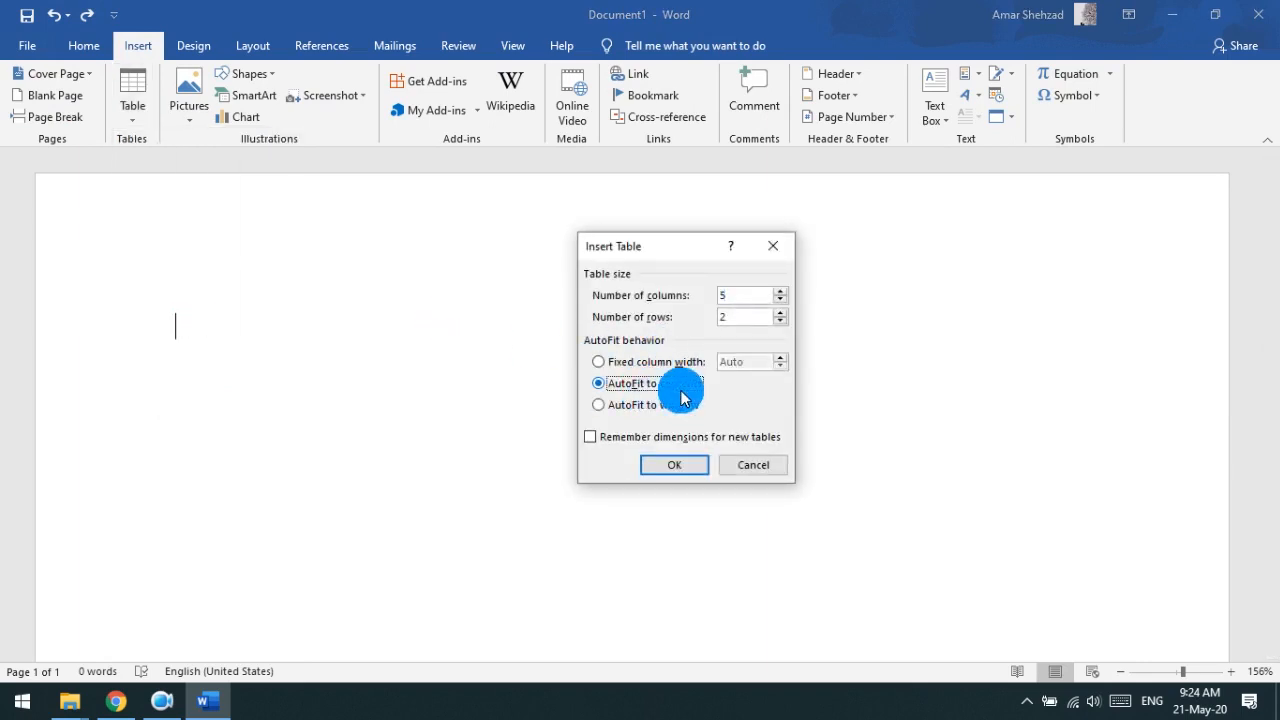
pyautogui.click(671, 467)
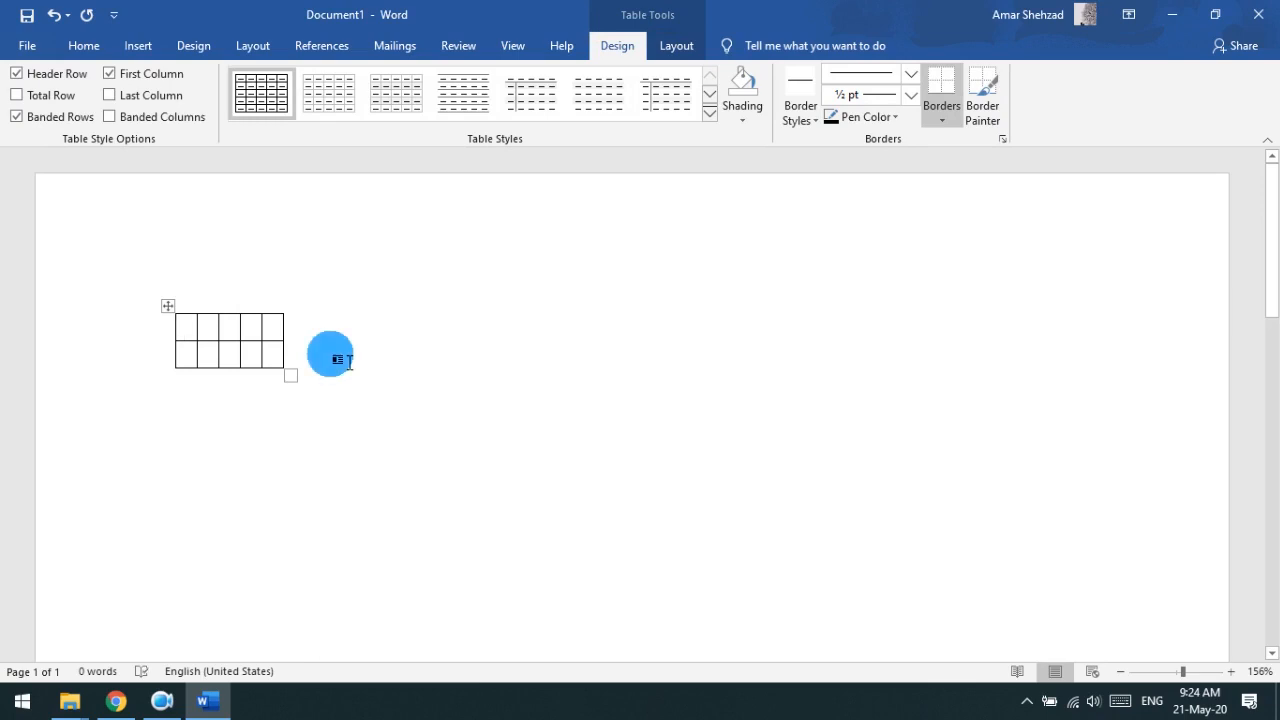
pyautogui.write('adasdasdada')
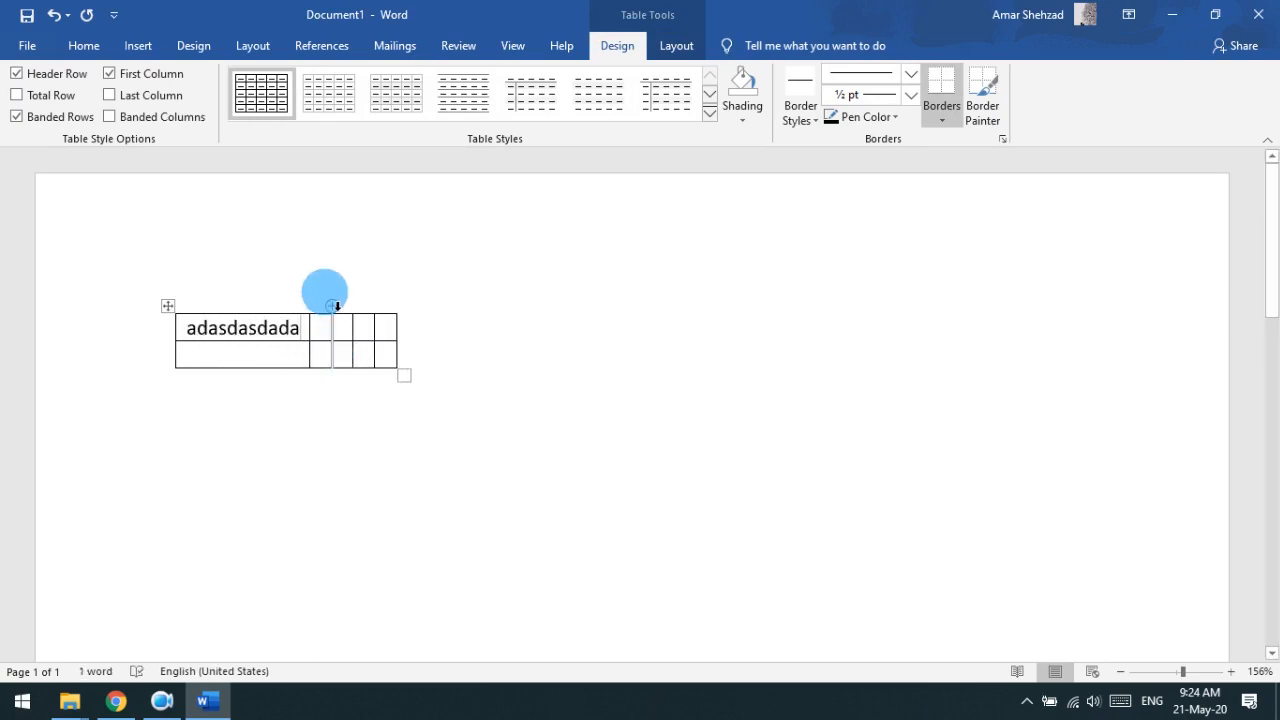
pyautogui.rightClick(326, 328)
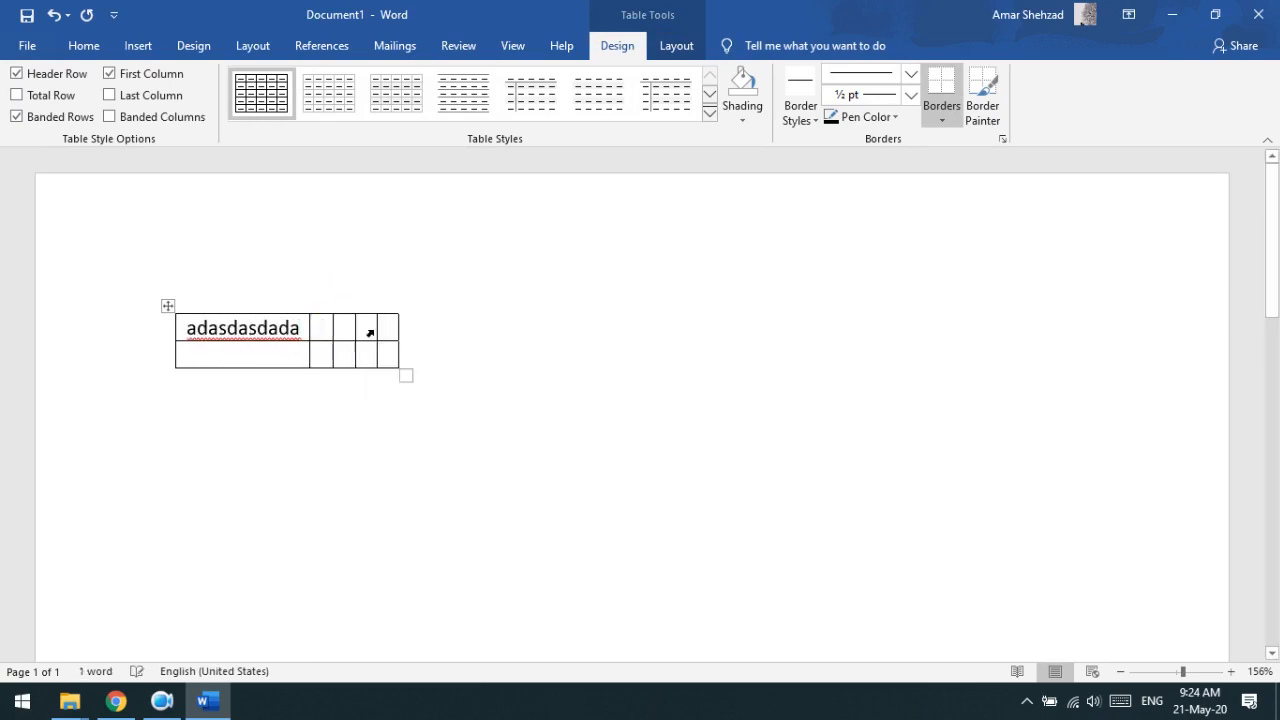
pyautogui.click(334, 323)
pyautogui.doubleClick(355, 323)
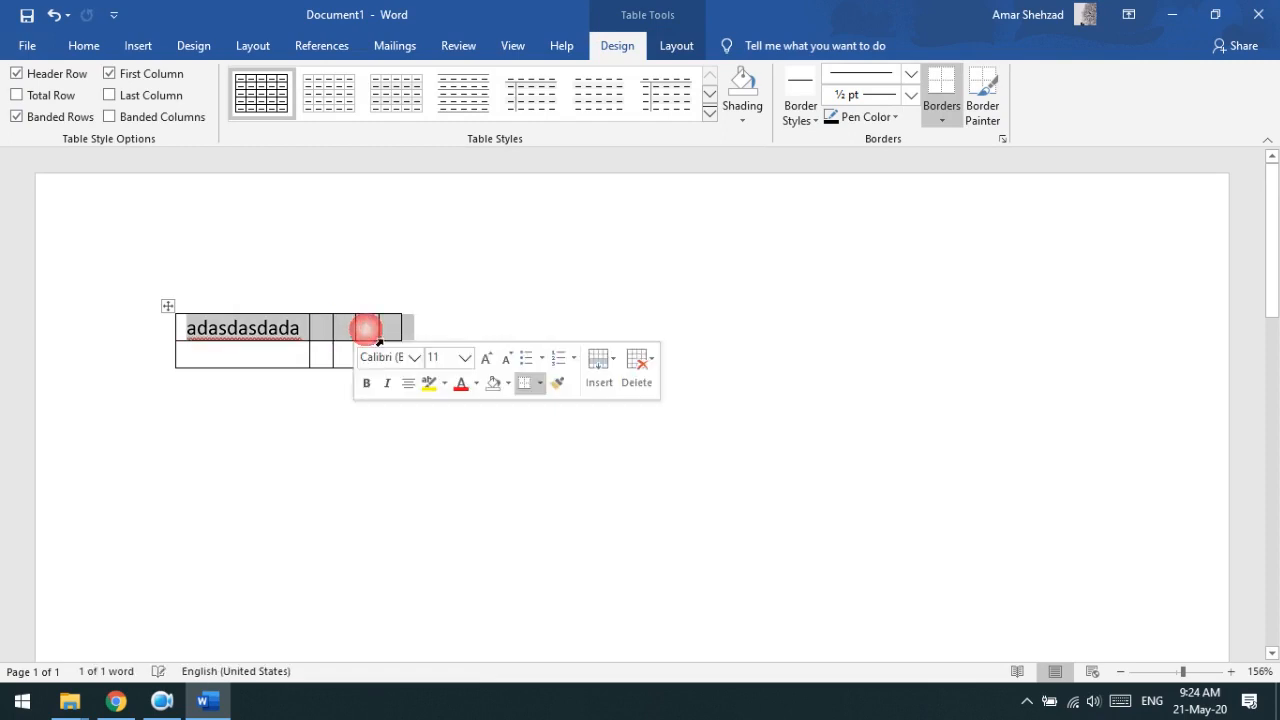
pyautogui.click(380, 331)
pyautogui.click(694, 337)
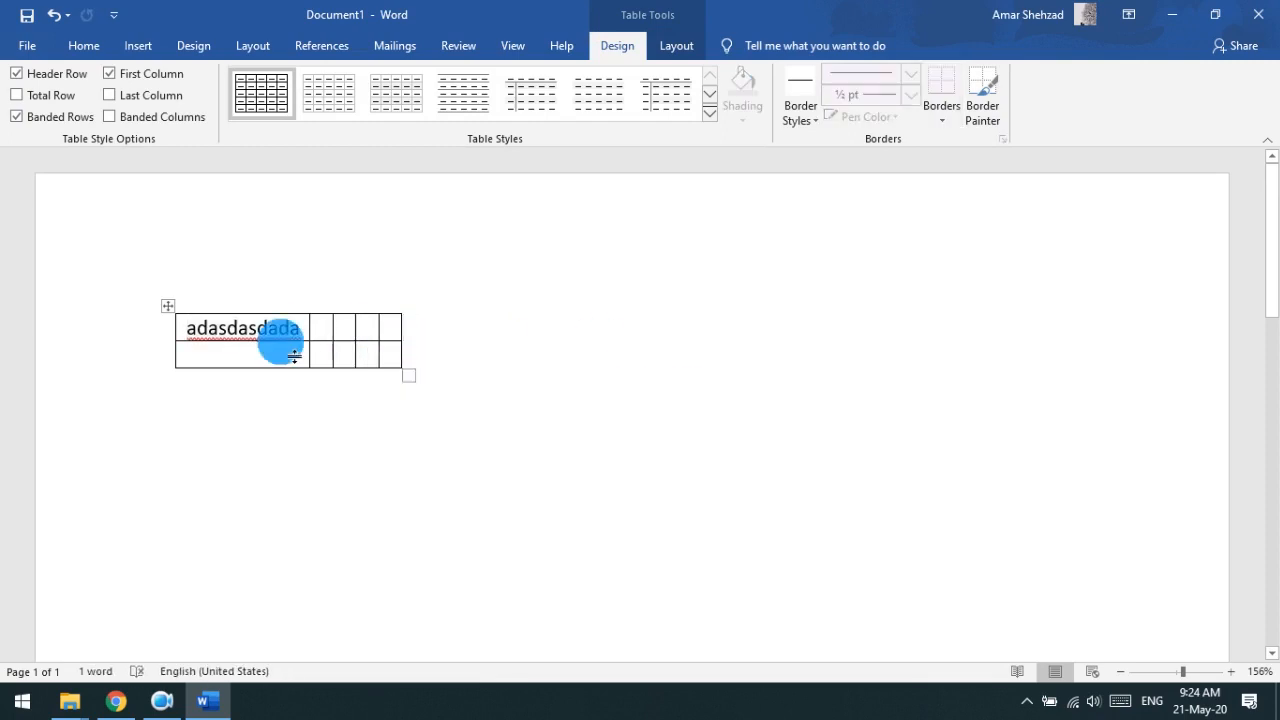
pyautogui.click(167, 306)
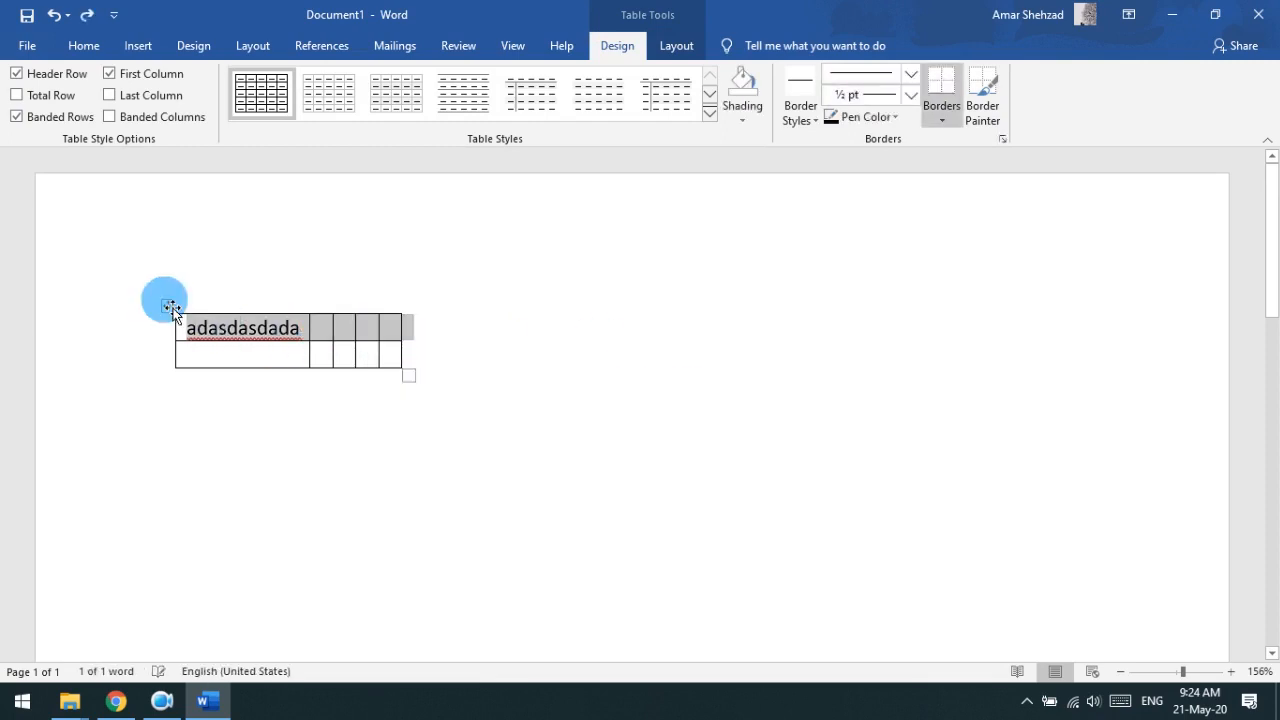
pyautogui.hotkey('ctrl', 'z')
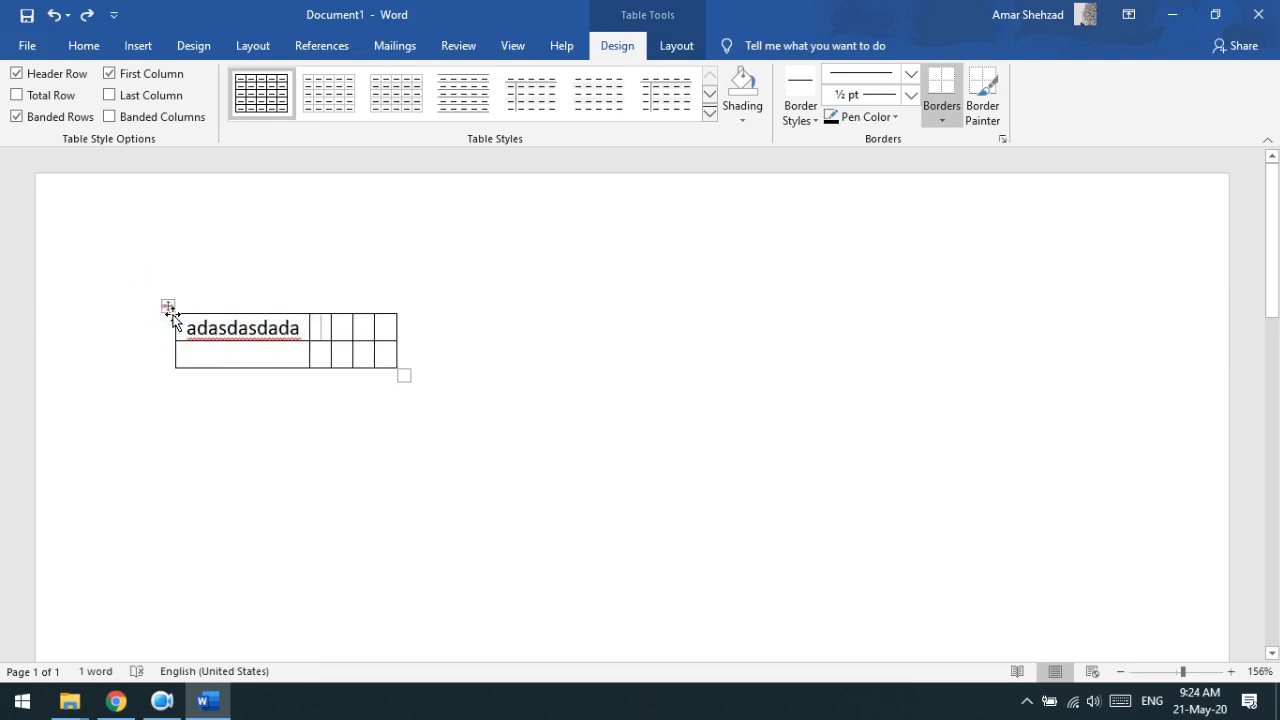
# Step: Clear the text from the table, and cut the whole table out of the document
pyautogui.click(167, 306)
pyautogui.press('Delete')
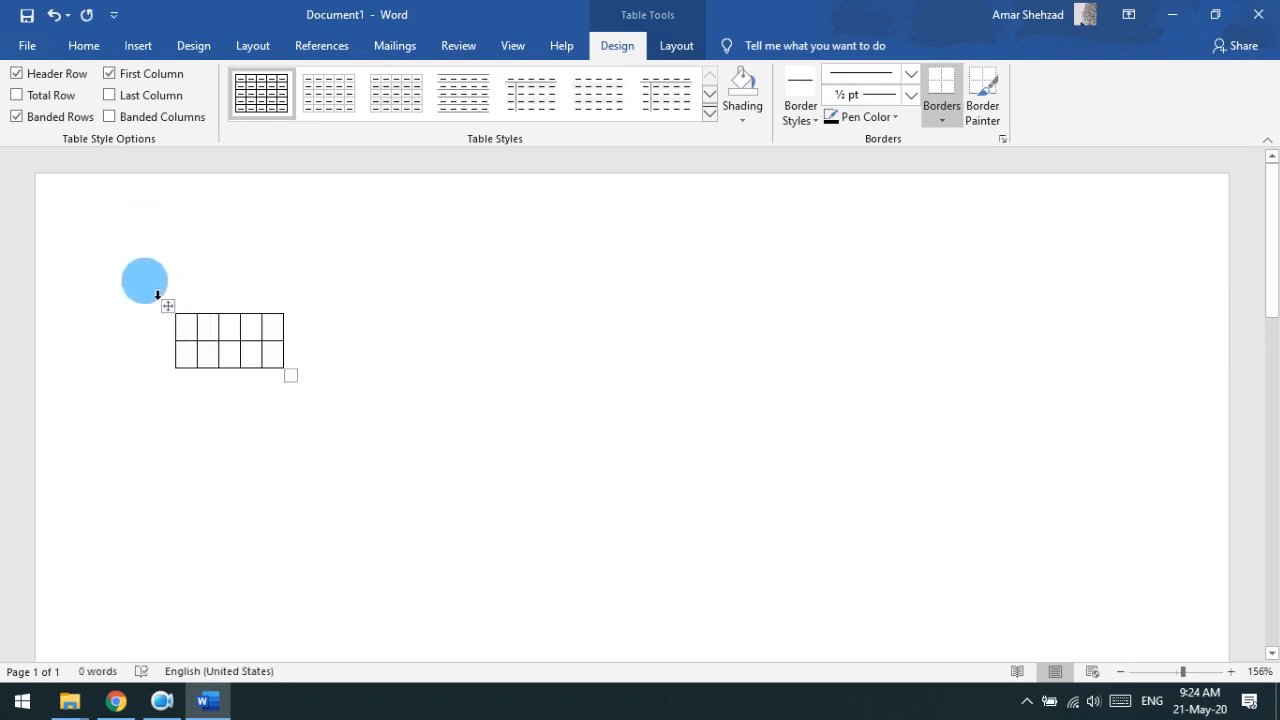
pyautogui.click(168, 306)
pyautogui.rightClick(170, 311)
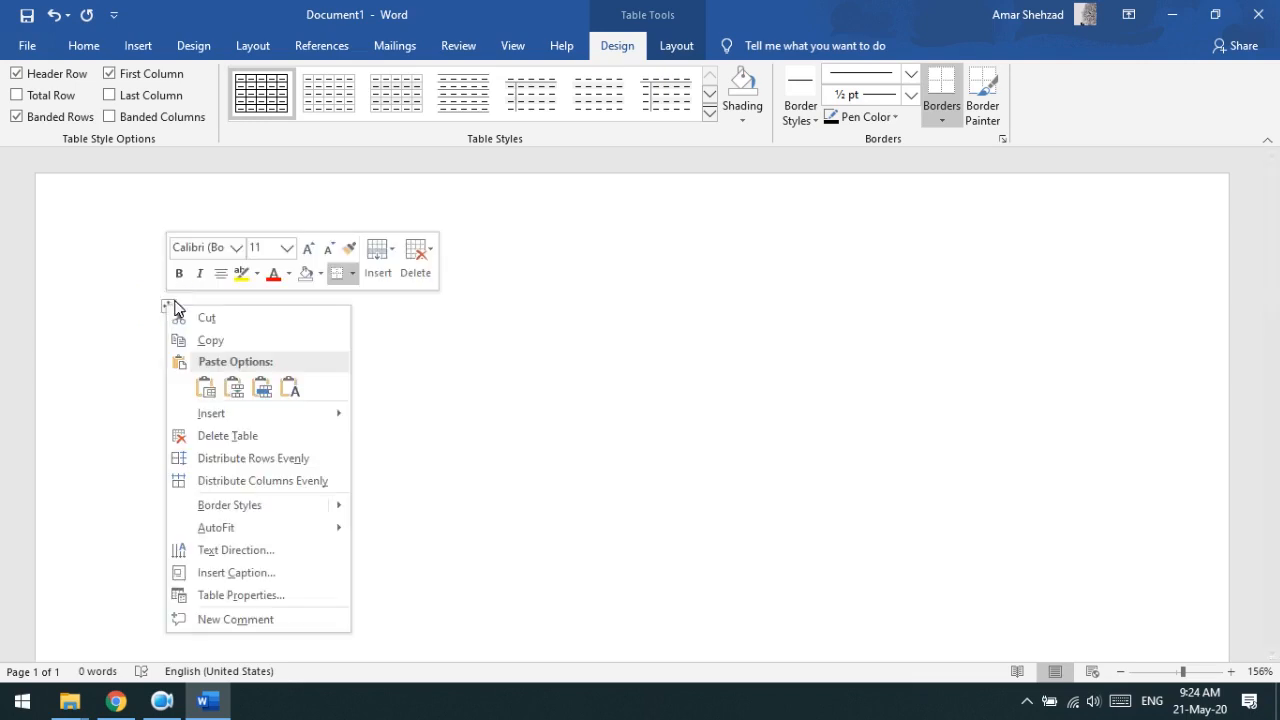
pyautogui.click(177, 312)
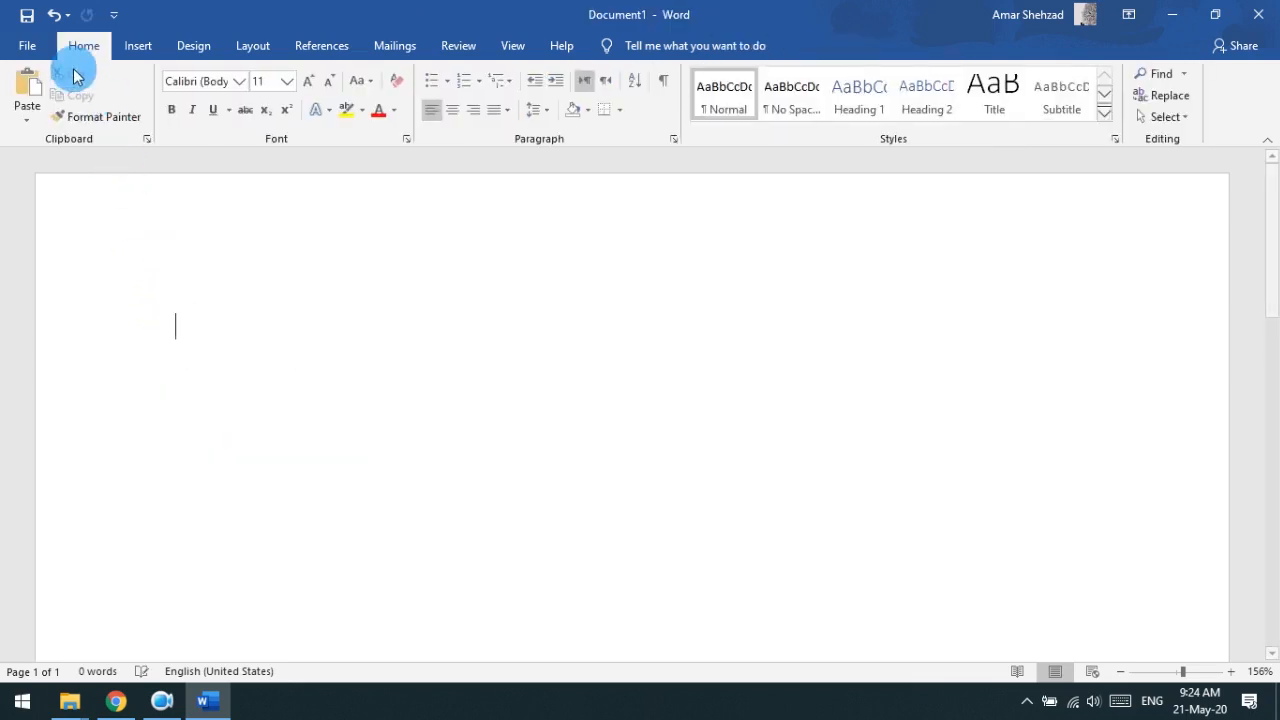
pyautogui.click(141, 46)
pyautogui.click(122, 125)
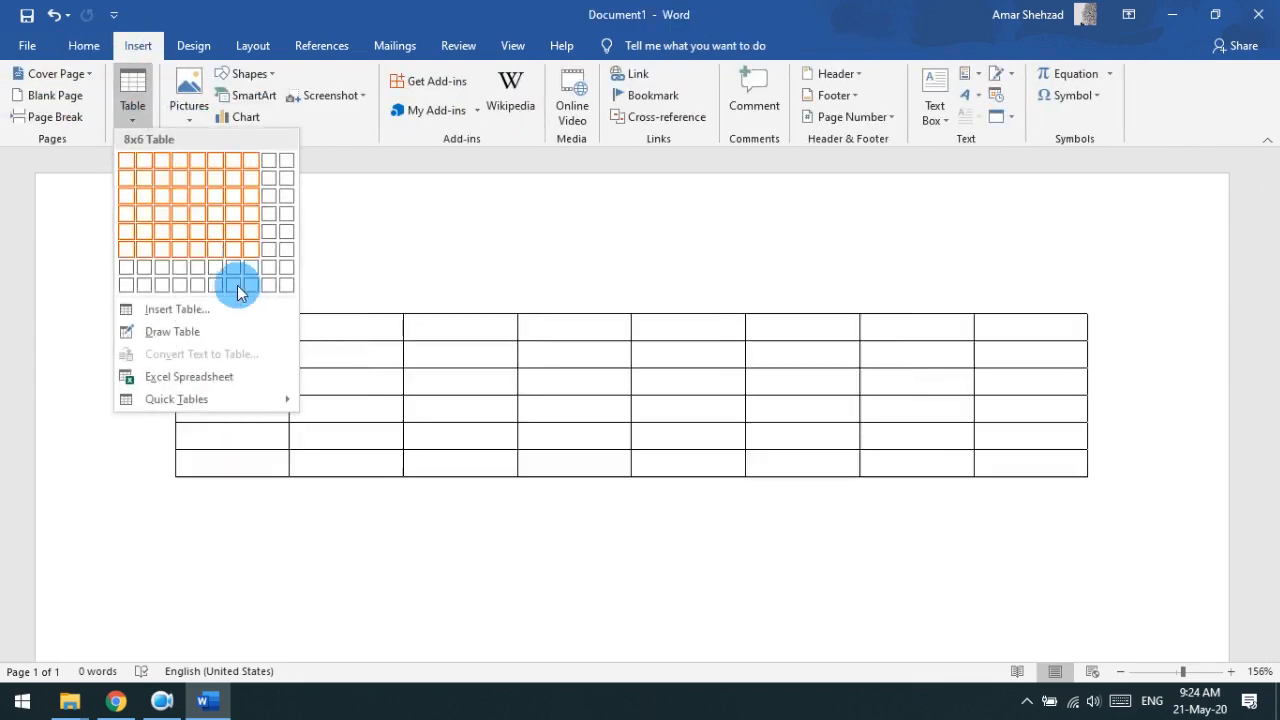
pyautogui.click(218, 310)
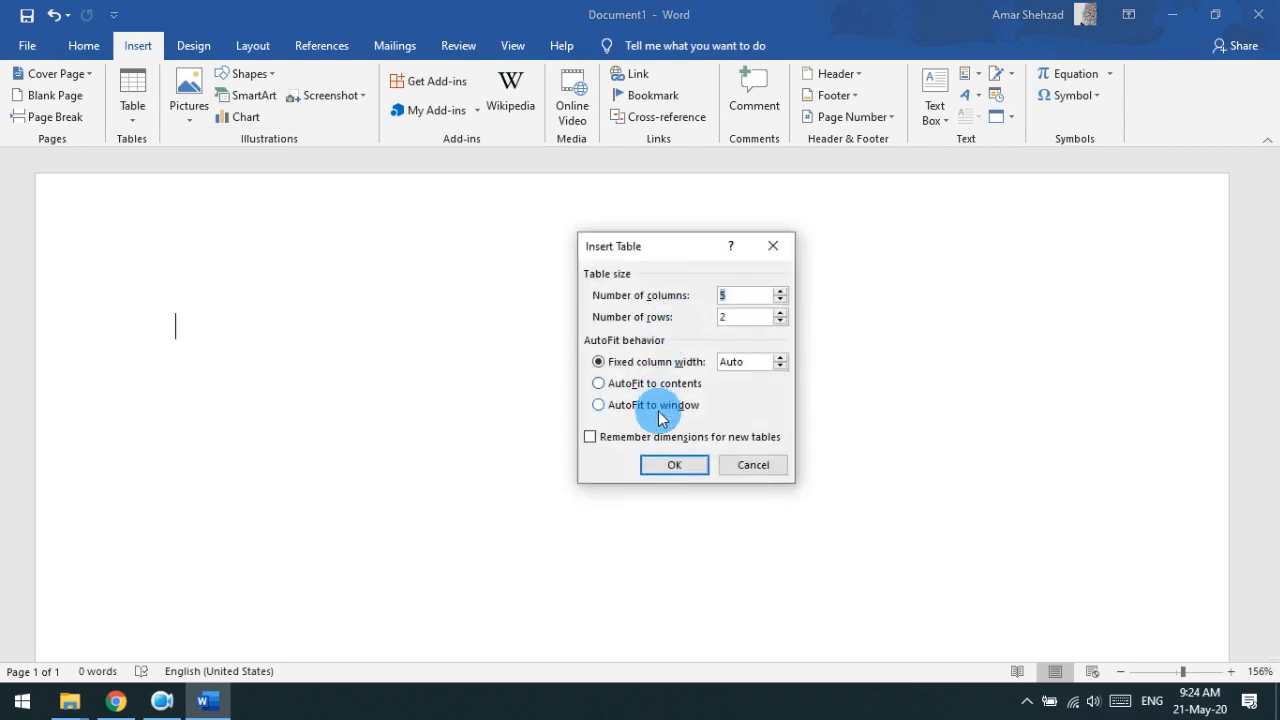
pyautogui.click(659, 410)
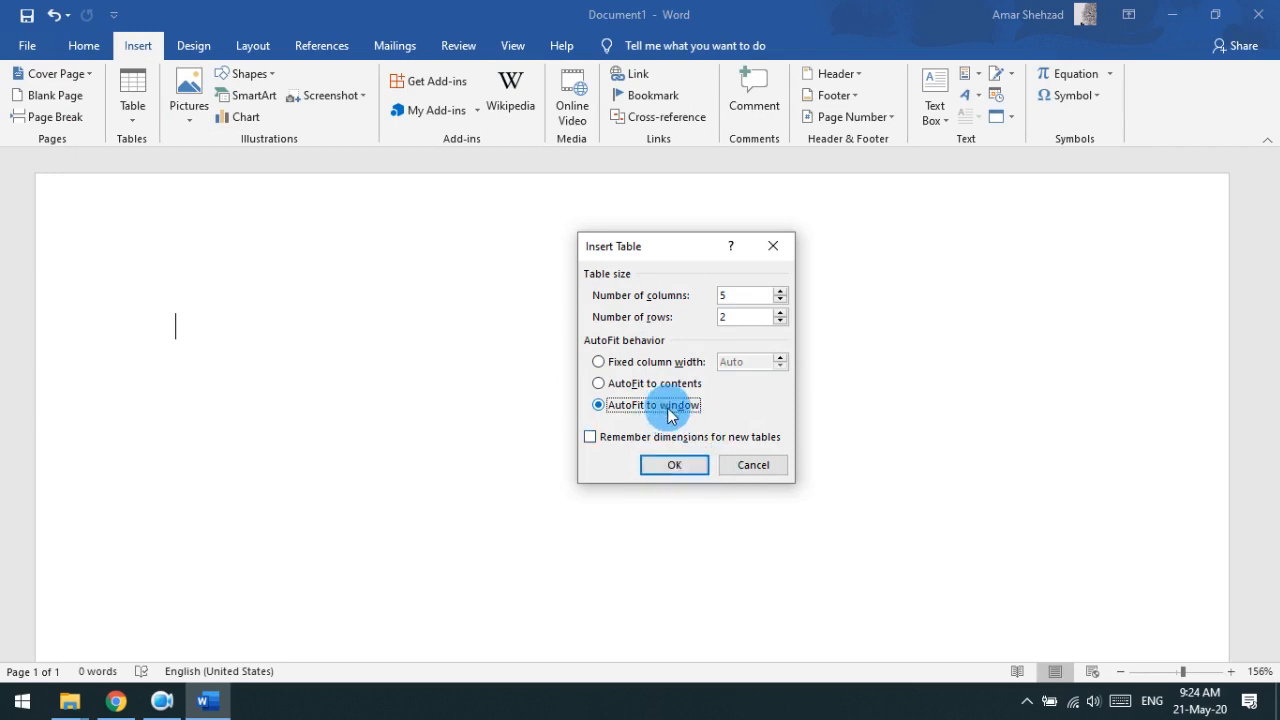
pyautogui.click(760, 466)
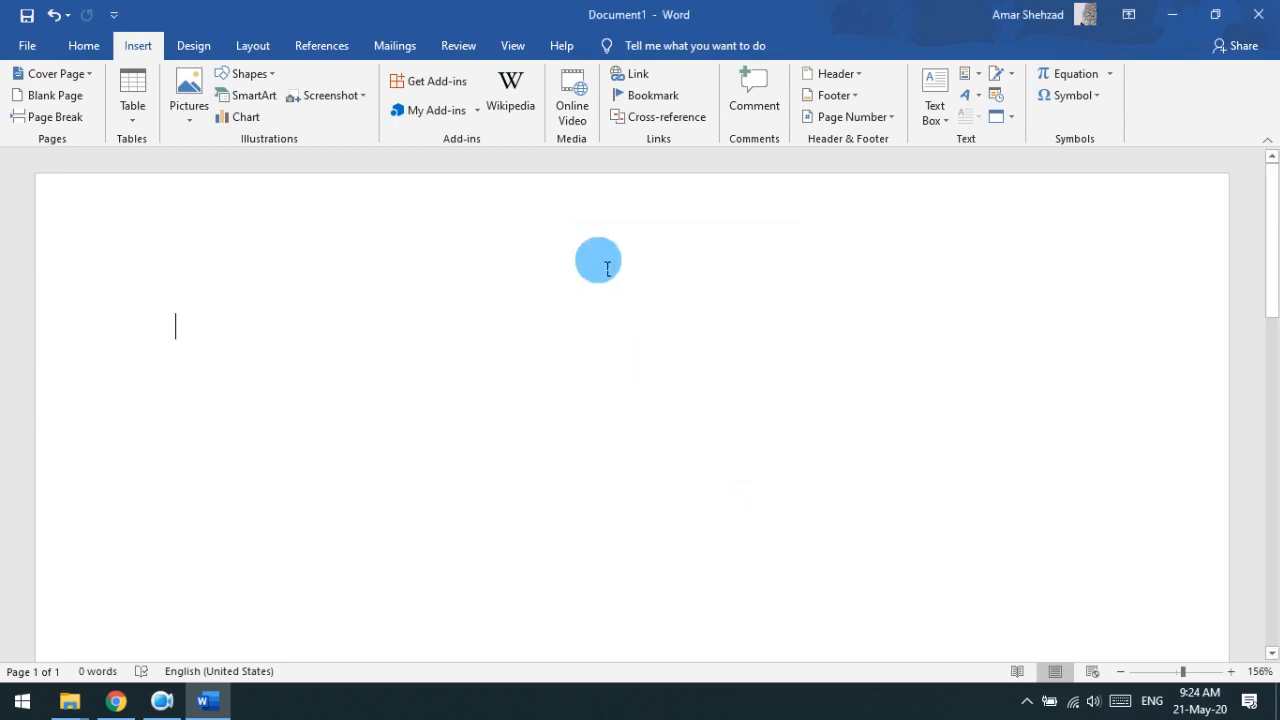
# Step: Show the ruler in the document view
pyautogui.click(509, 48)
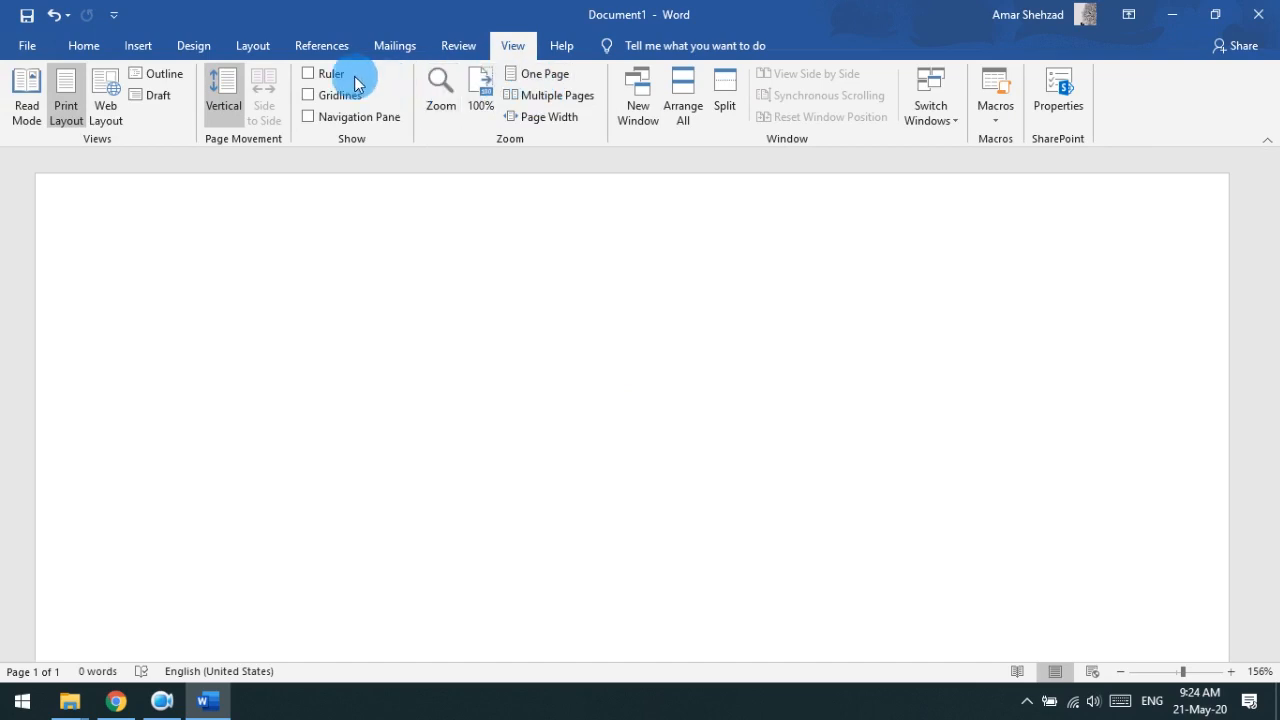
pyautogui.click(334, 74)
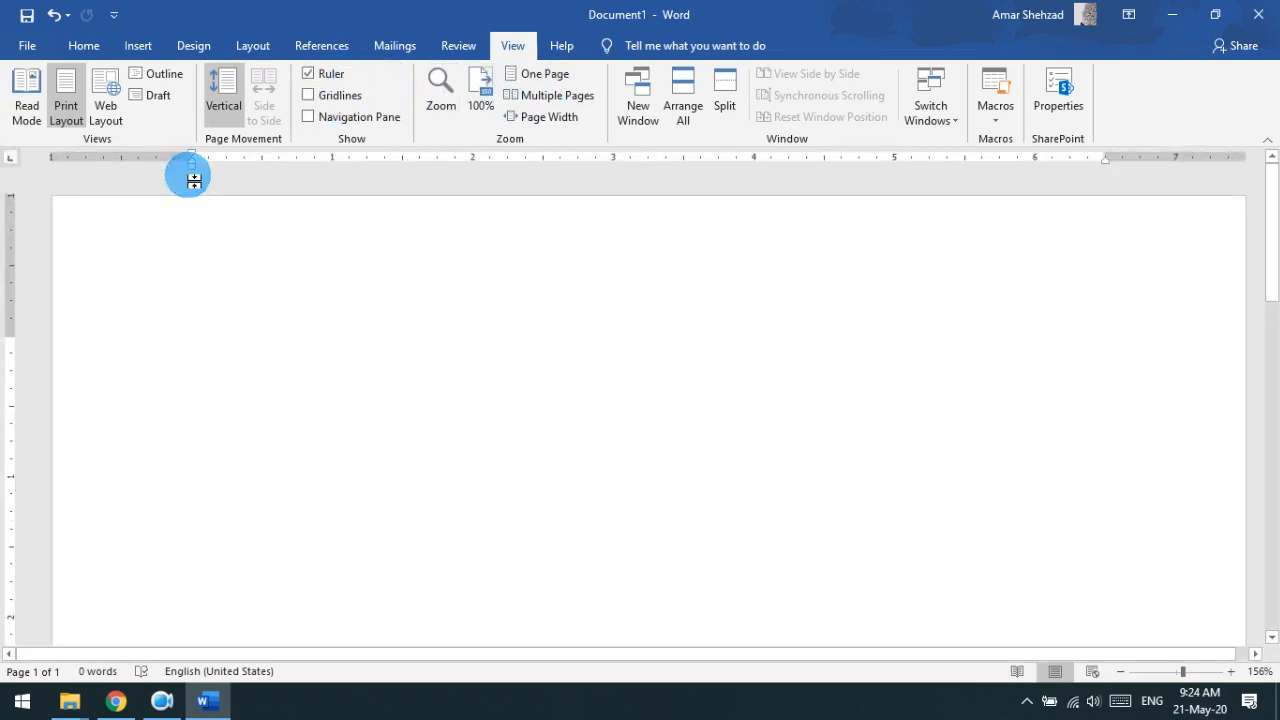
# Step: Insert a table with 5 columns and 2 rows using AutoFit to window, and undo the insertion
pyautogui.click(132, 47)
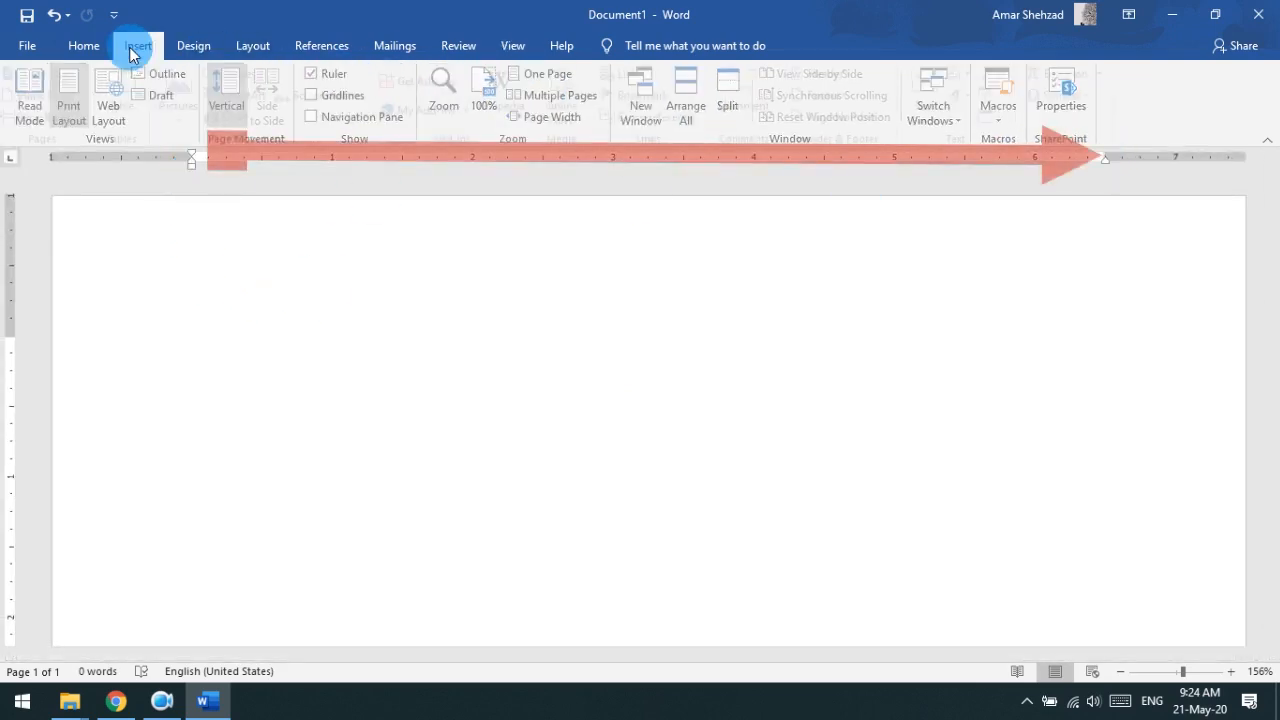
pyautogui.click(128, 112)
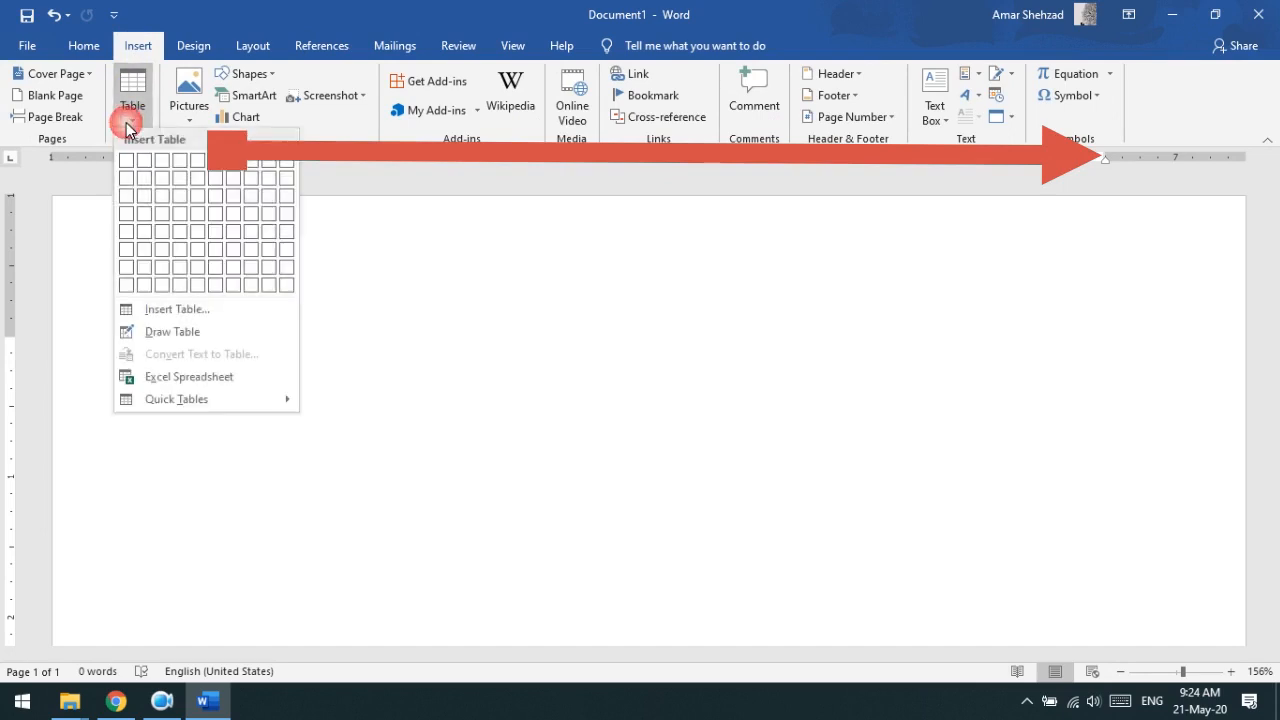
pyautogui.click(183, 313)
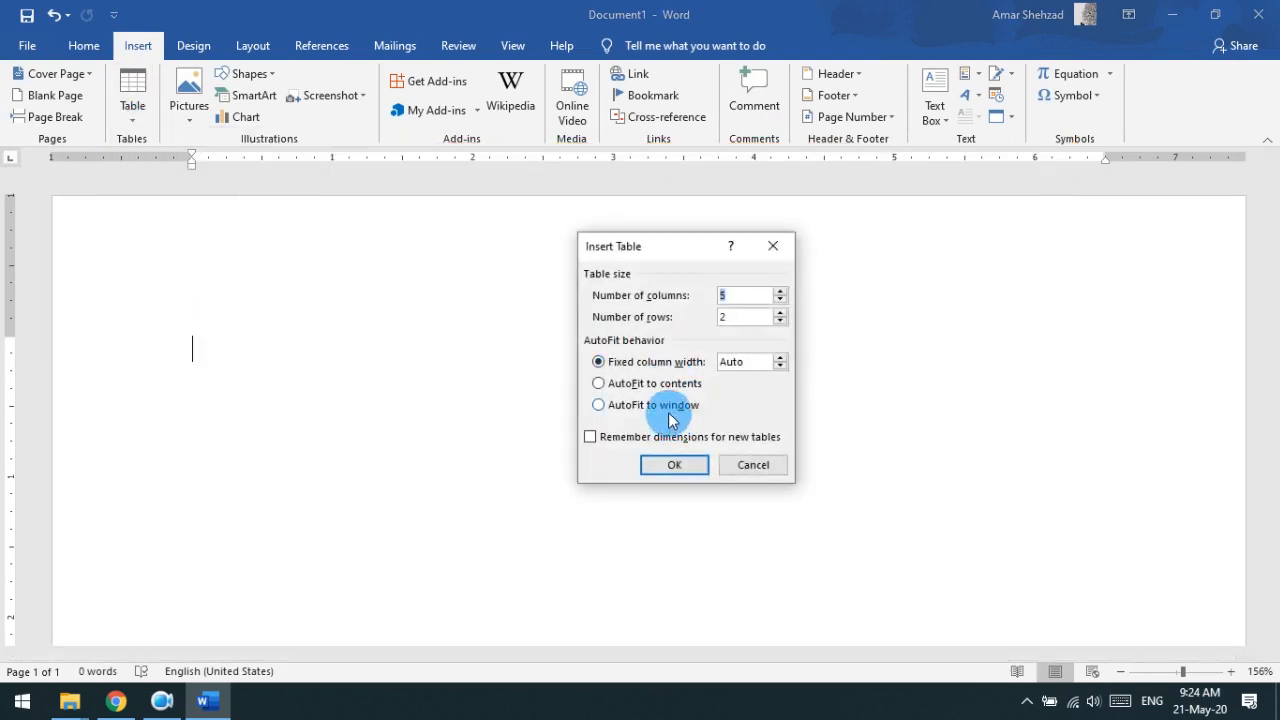
pyautogui.click(670, 415)
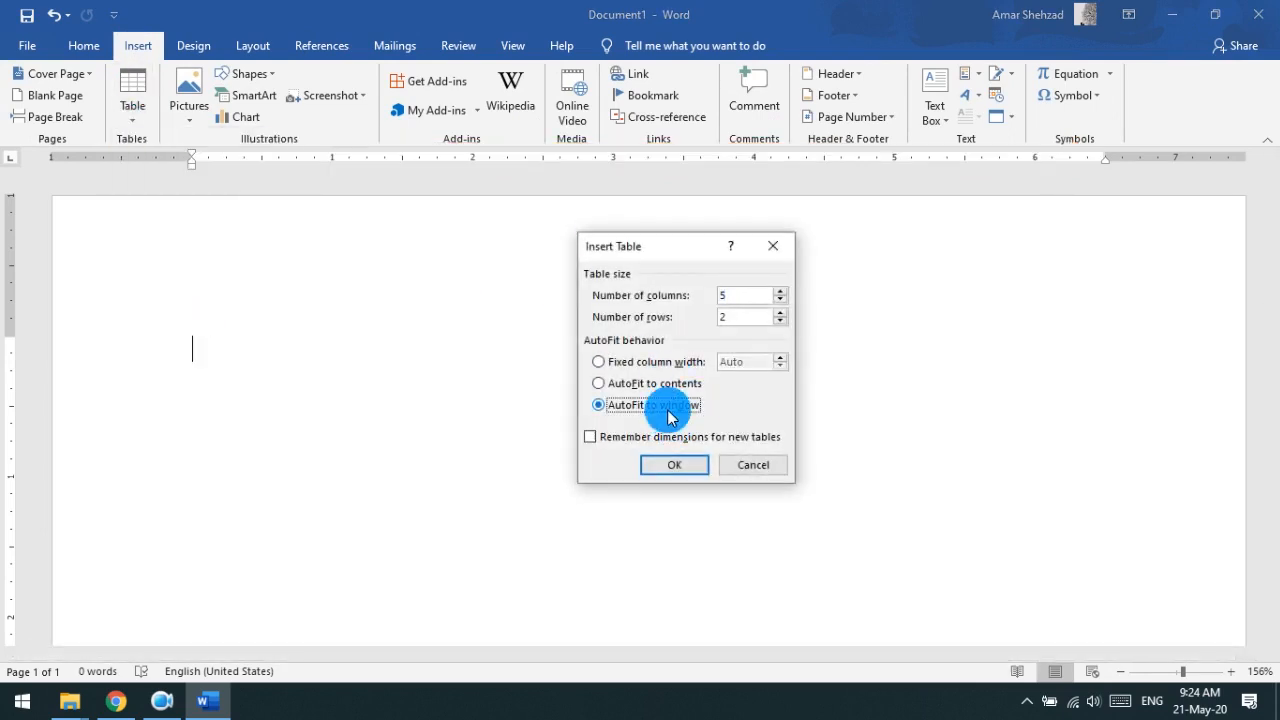
pyautogui.click(697, 465)
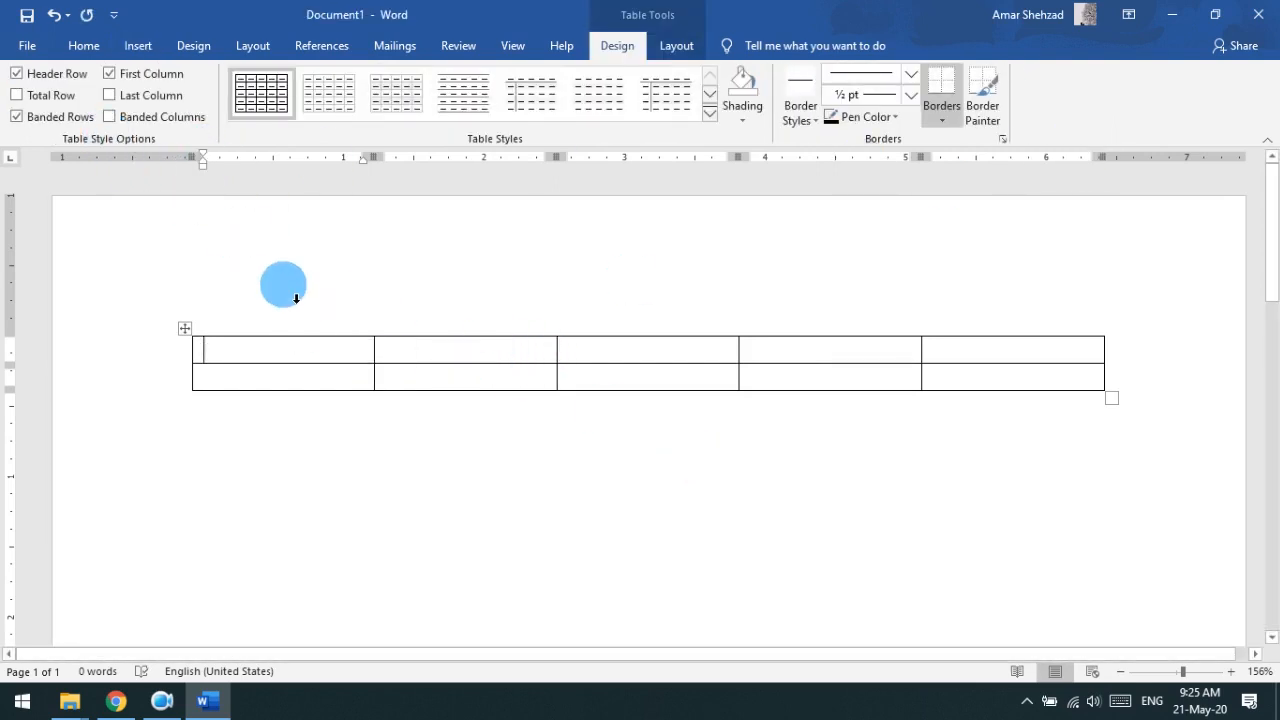
pyautogui.click(288, 350)
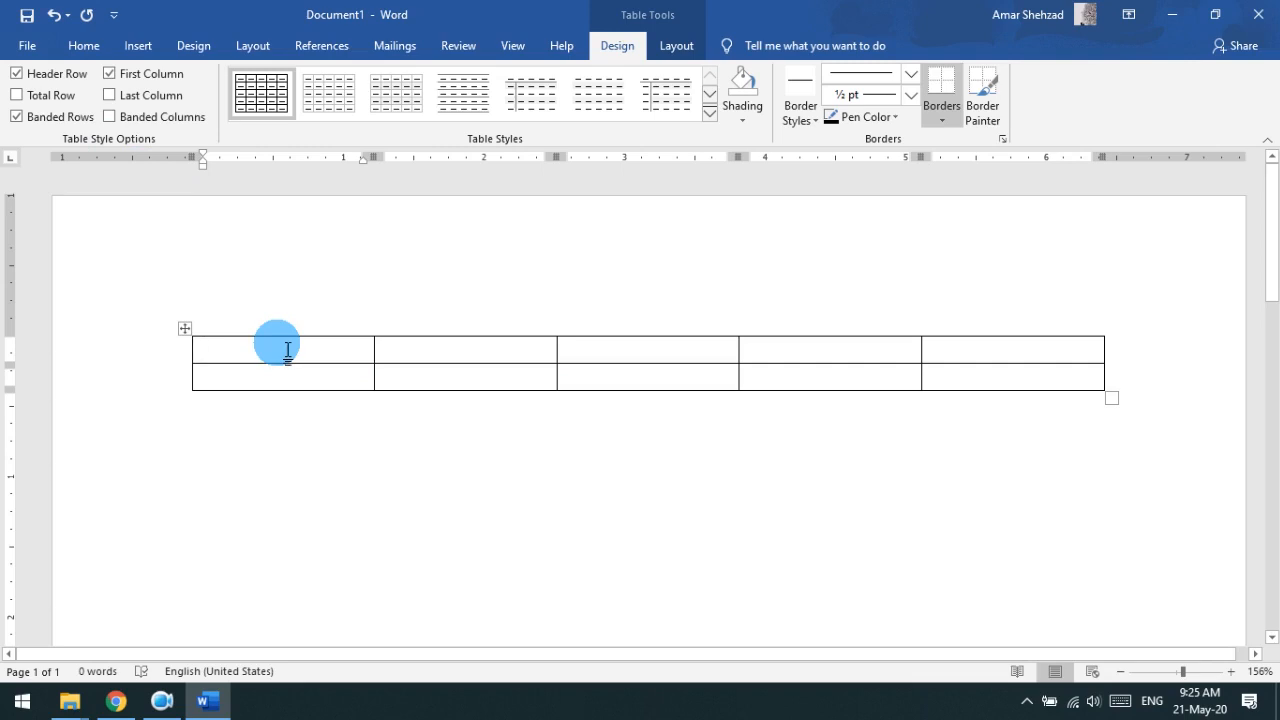
pyautogui.click(288, 350)
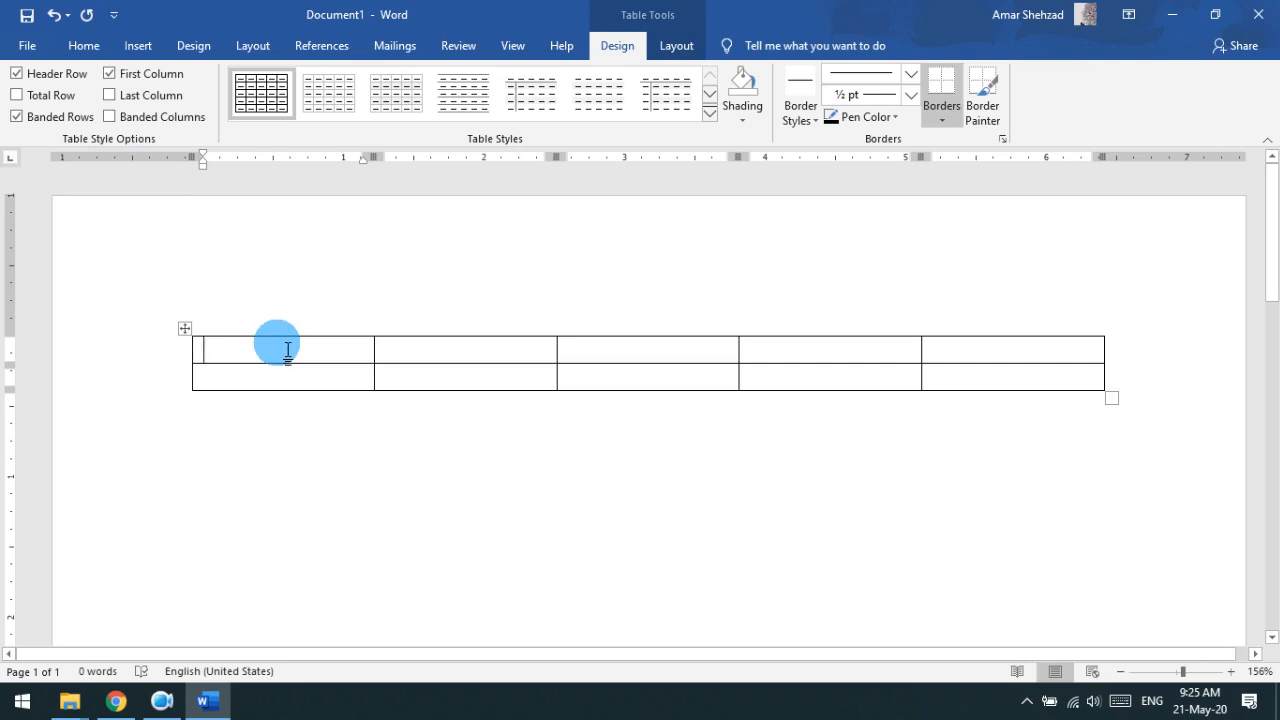
pyautogui.hotkey('ctrl', 'z')
# Step: Insert a fixed-column-width table with 5 columns and 5 rows, remembering these dimensions for new tables
pyautogui.click(129, 42)
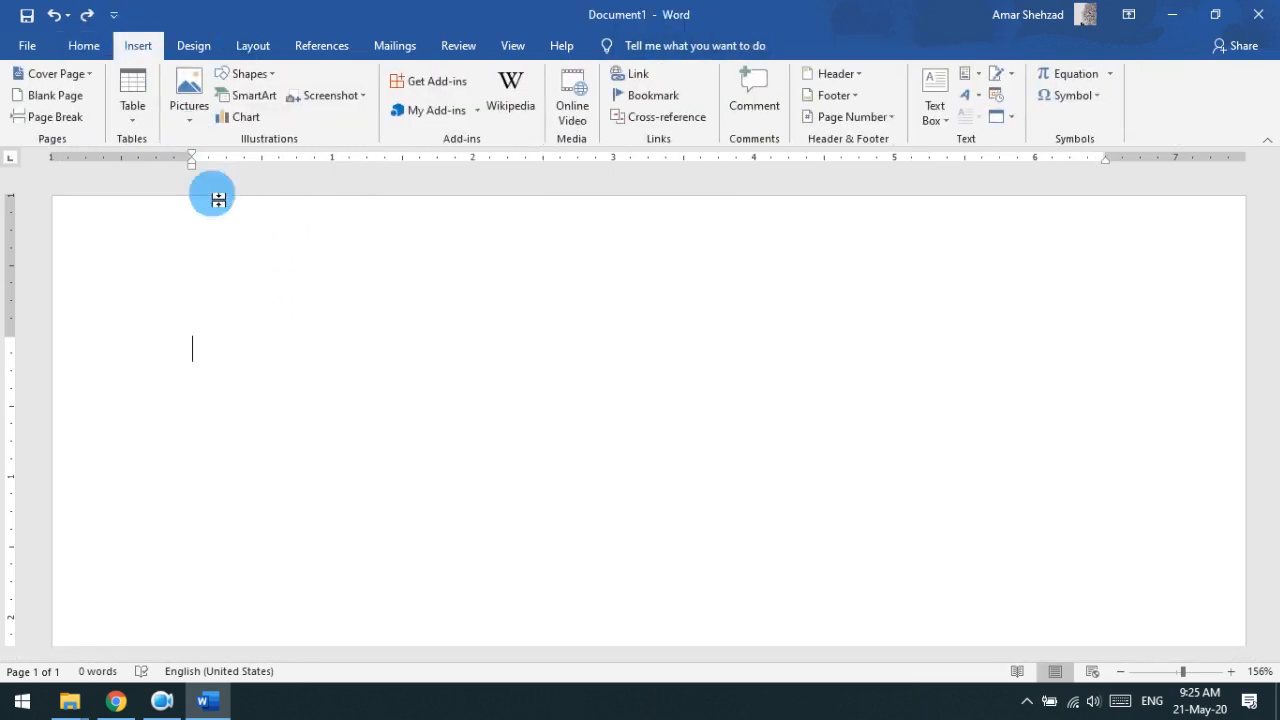
pyautogui.click(131, 110)
pyautogui.click(220, 310)
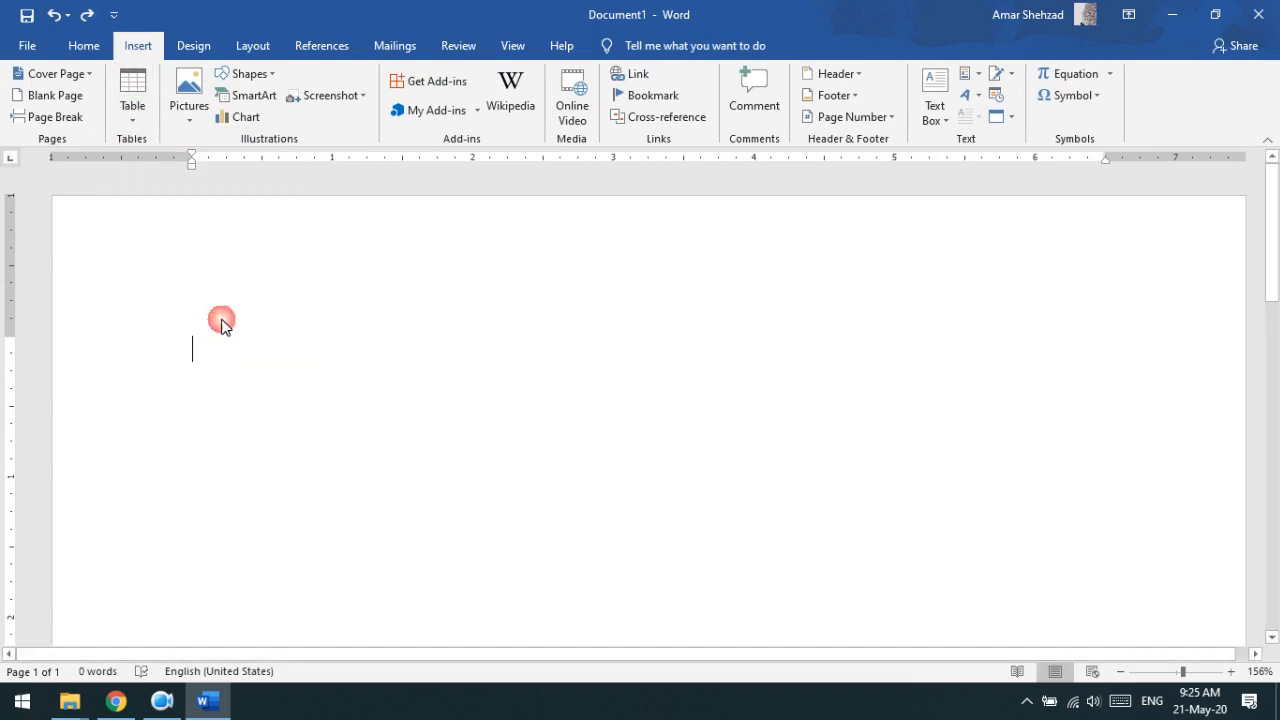
pyautogui.click(781, 312)
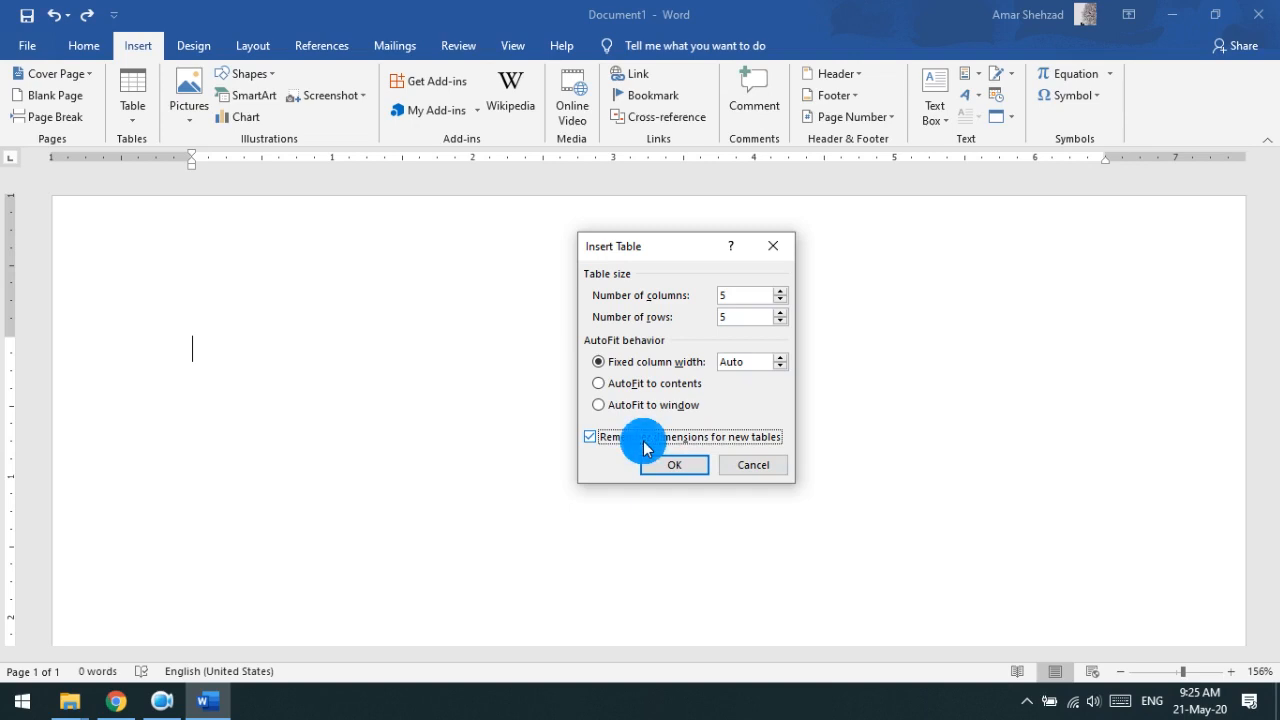
pyautogui.click(678, 468)
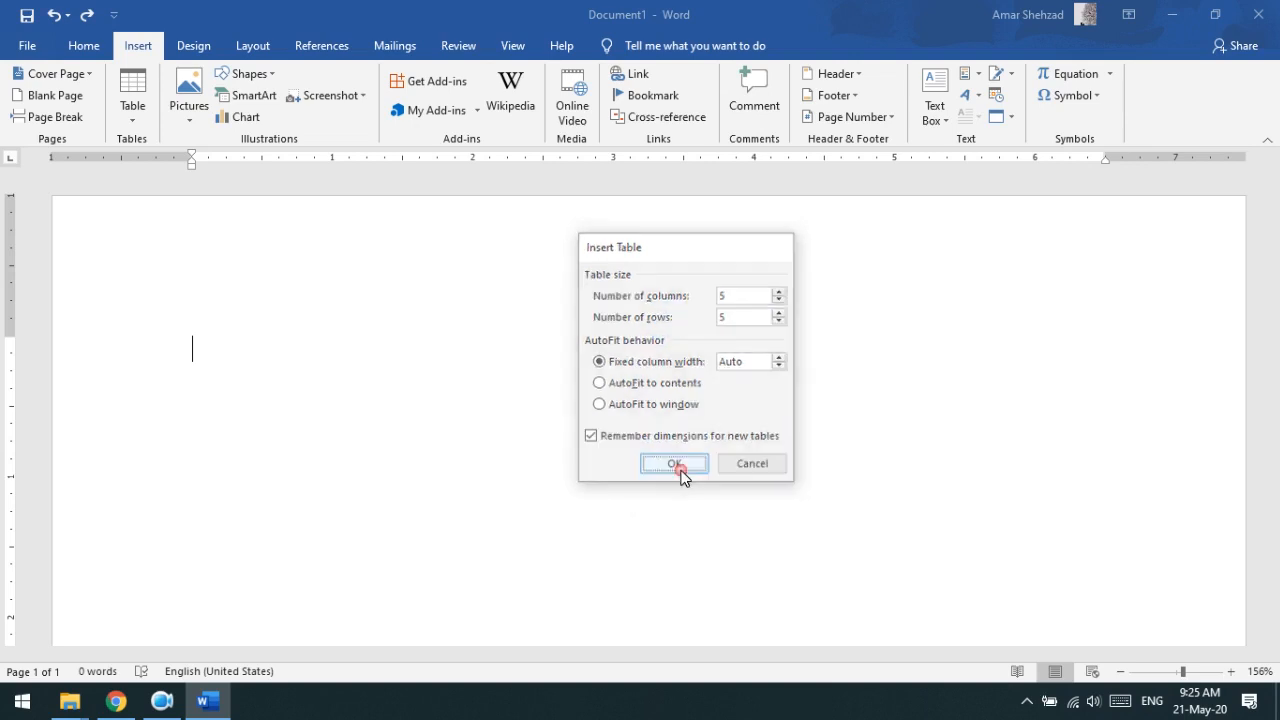
# Step: Cut the whole 5-column, 5-row table out of the document
pyautogui.rightClick(183, 328)
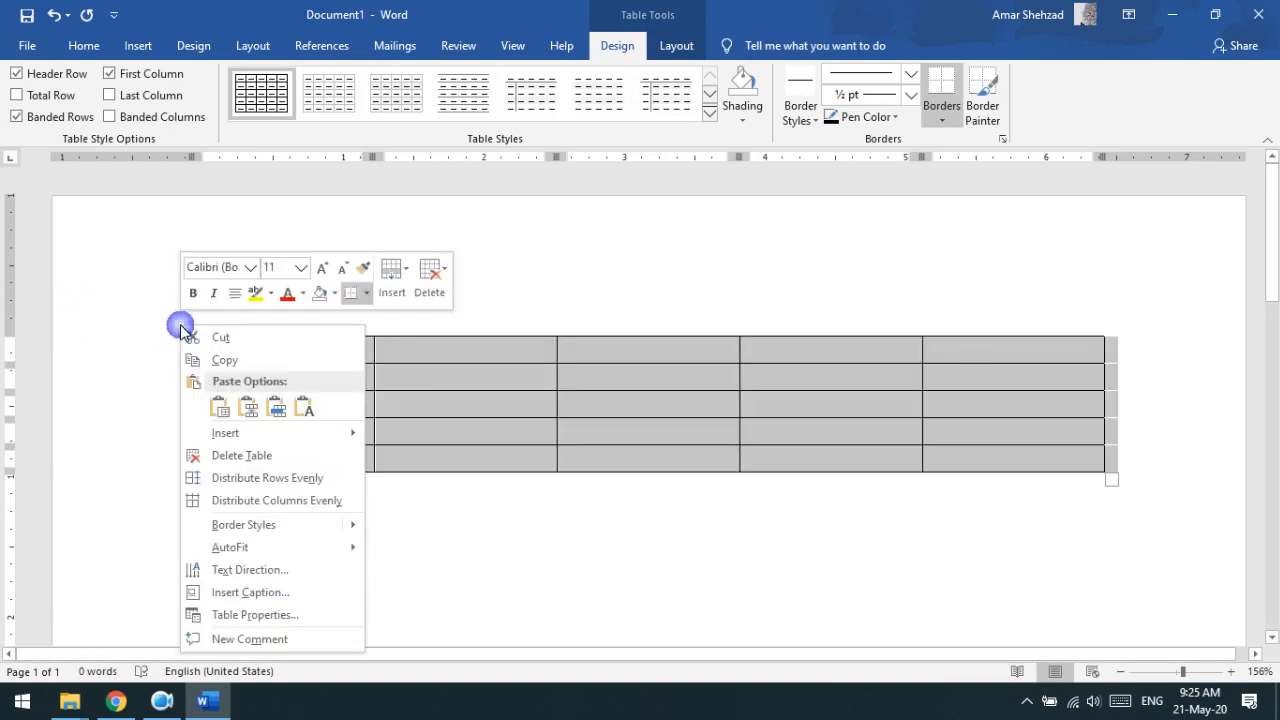
pyautogui.click(214, 337)
# Step: Insert a table from the Insert Table dialog with 5 columns and 5 rows at fixed column width
pyautogui.click(137, 45)
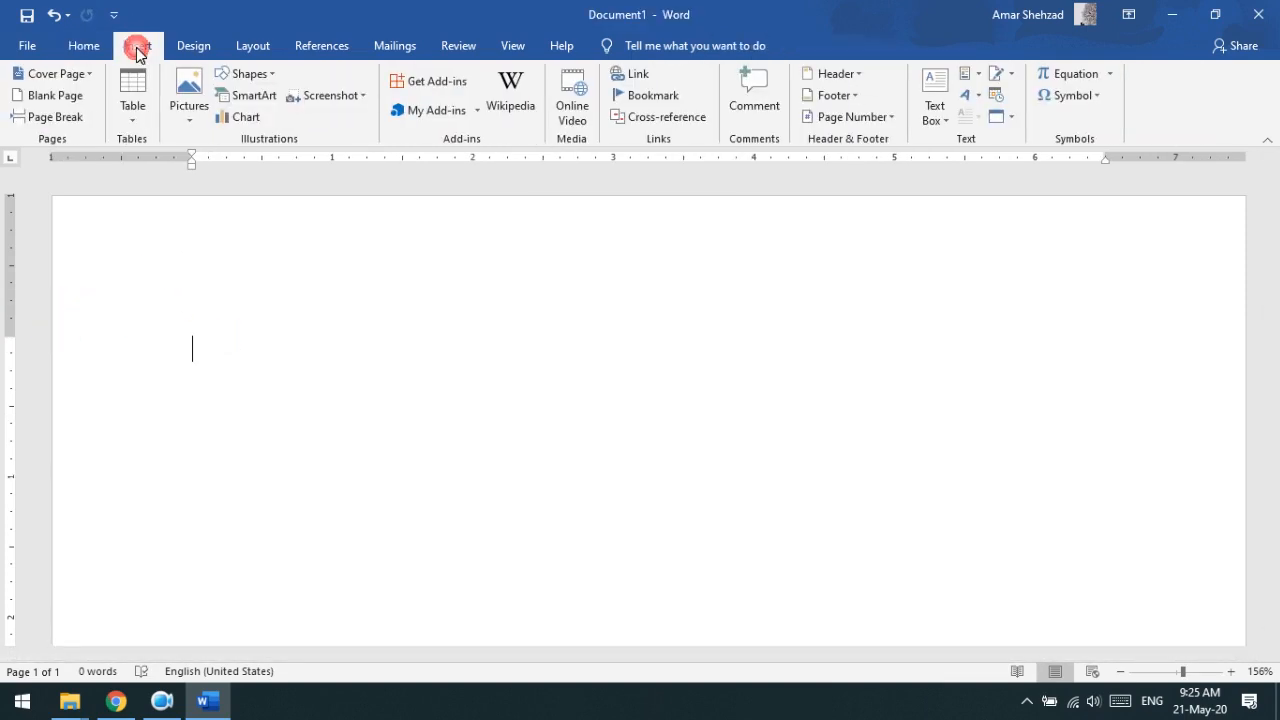
pyautogui.click(137, 116)
pyautogui.click(180, 322)
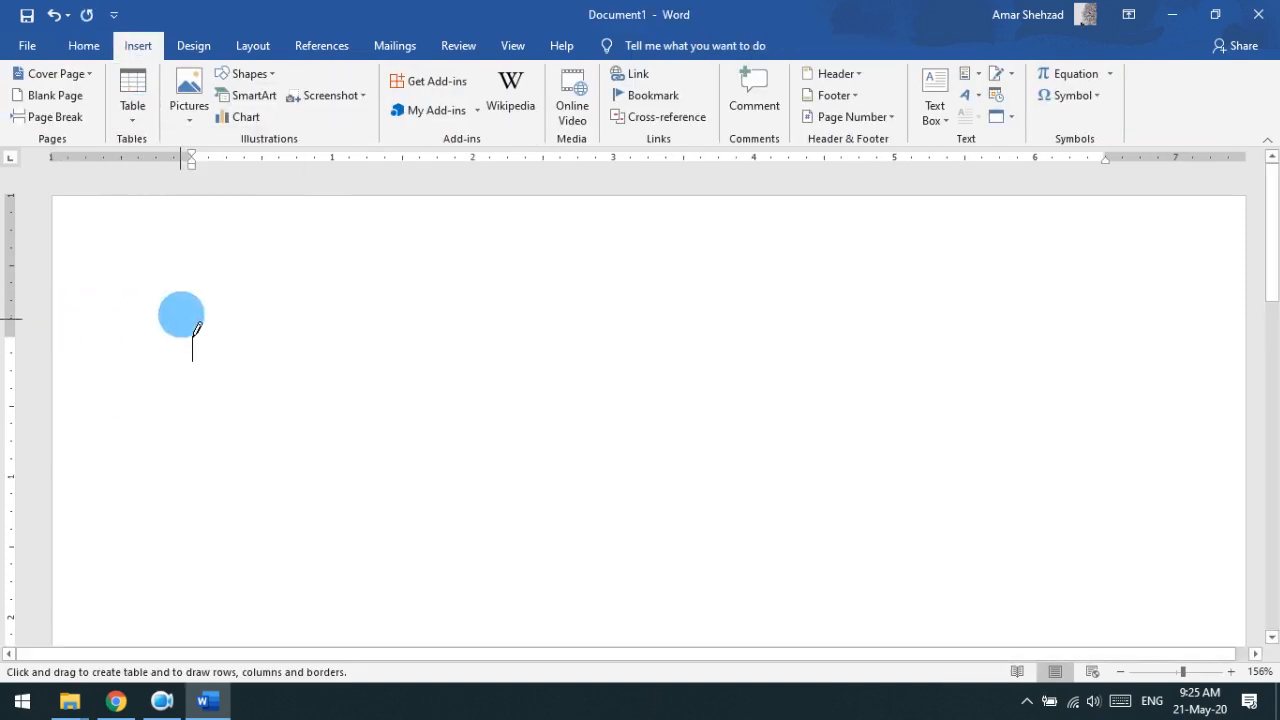
pyautogui.click(138, 122)
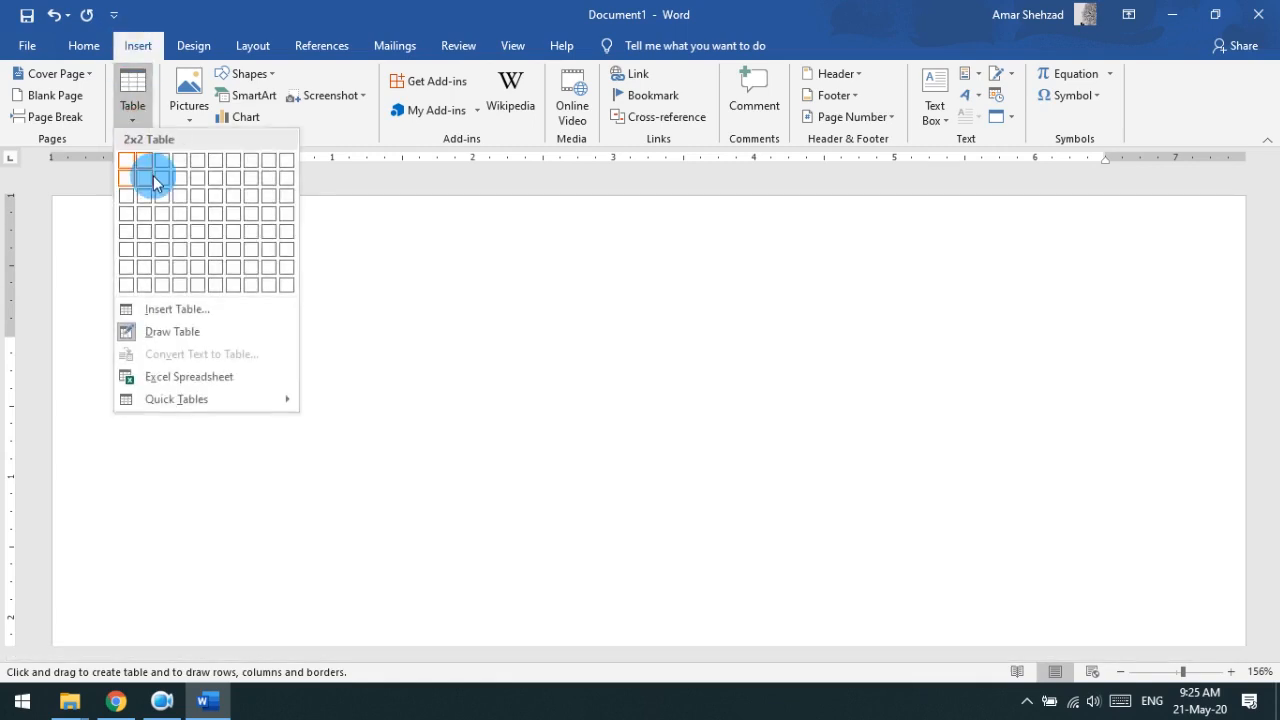
pyautogui.click(165, 302)
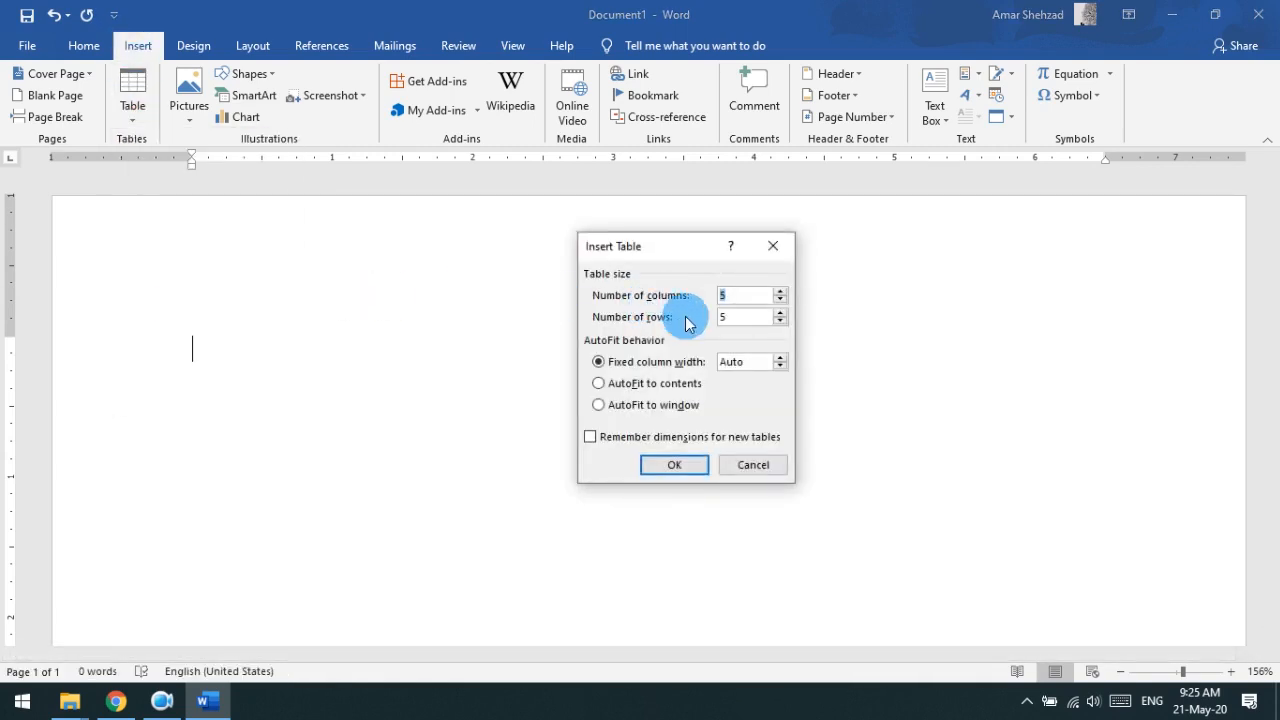
pyautogui.click(738, 318)
pyautogui.click(678, 464)
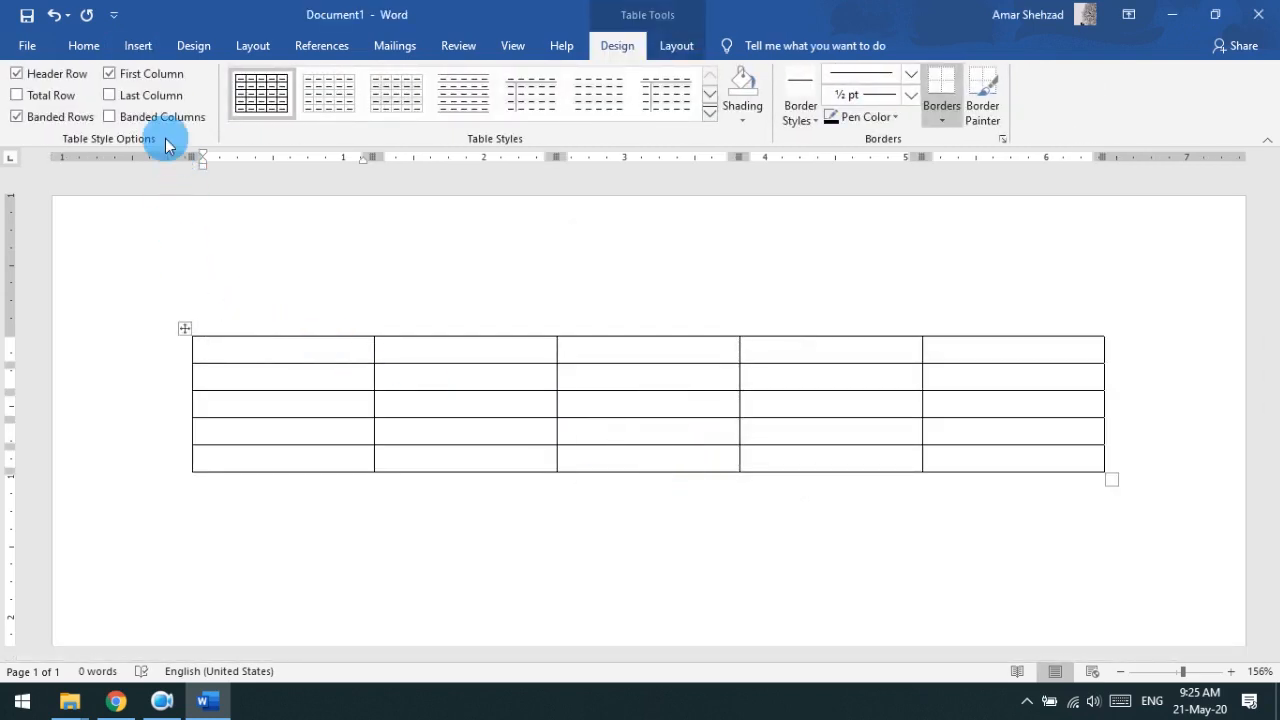
# Step: Undo the insertion of the table
pyautogui.click(138, 45)
pyautogui.click(140, 116)
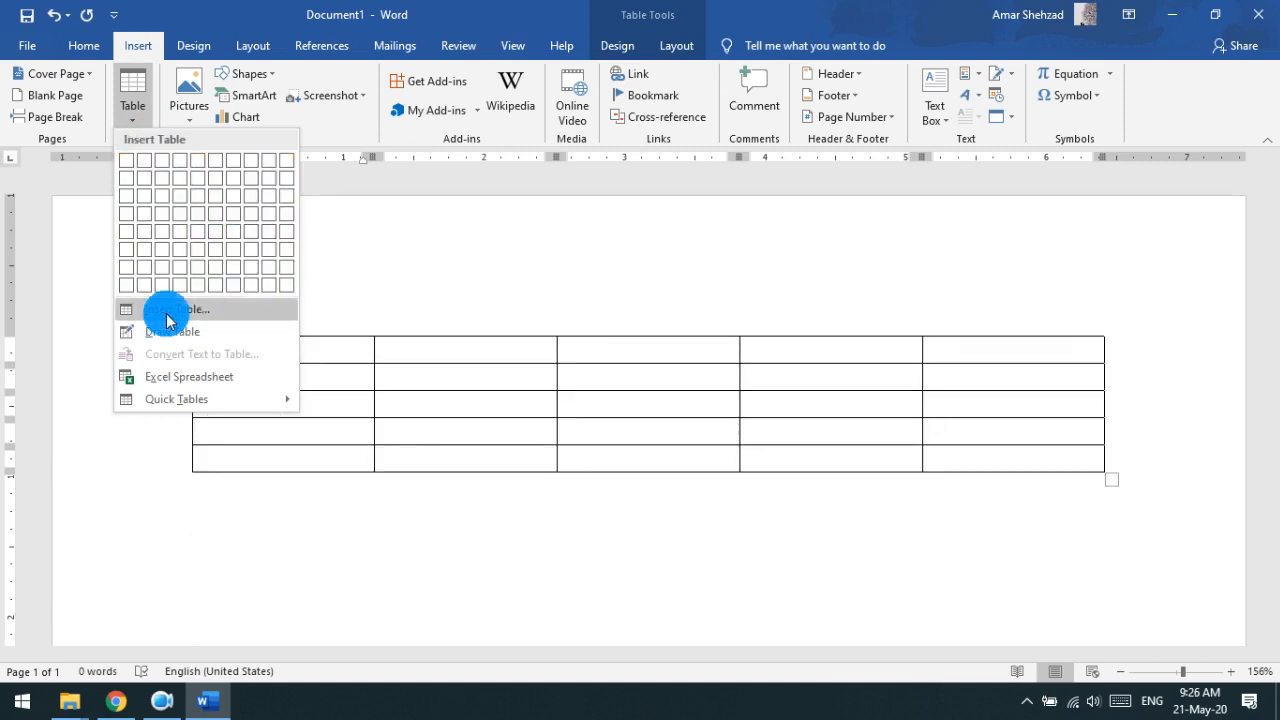
pyautogui.click(510, 343)
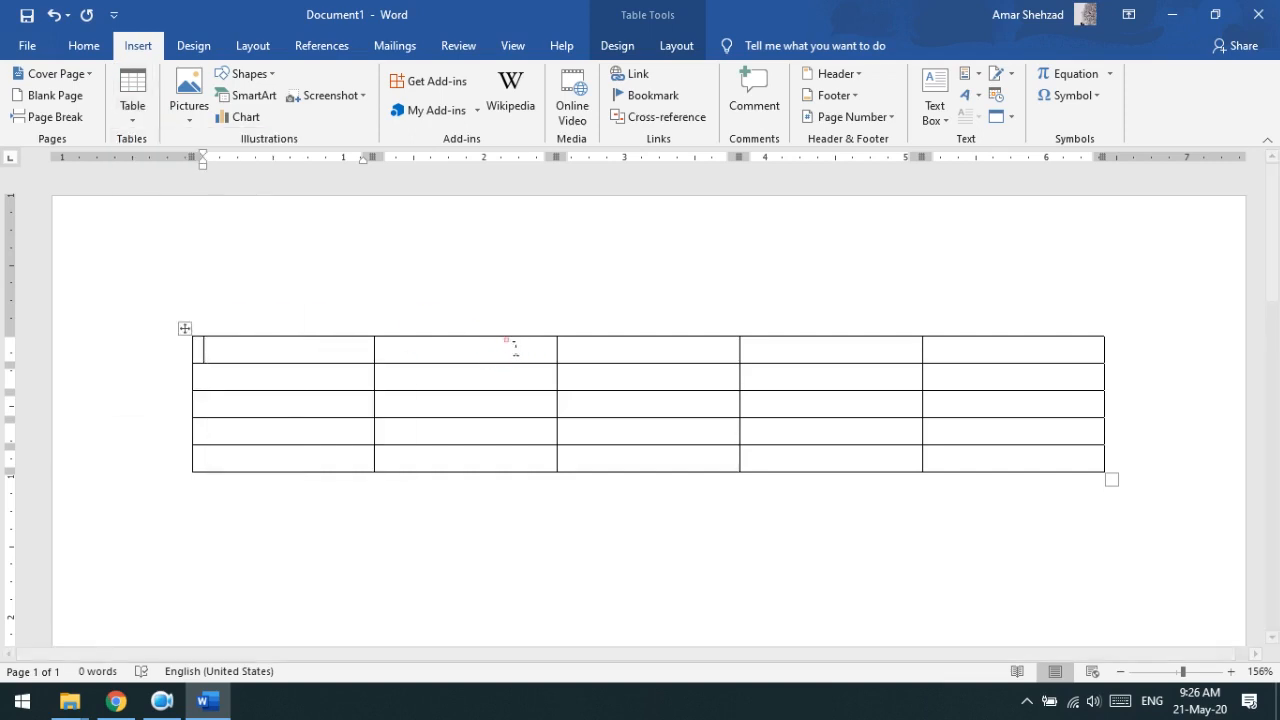
pyautogui.hotkey('ctrl', 'z')
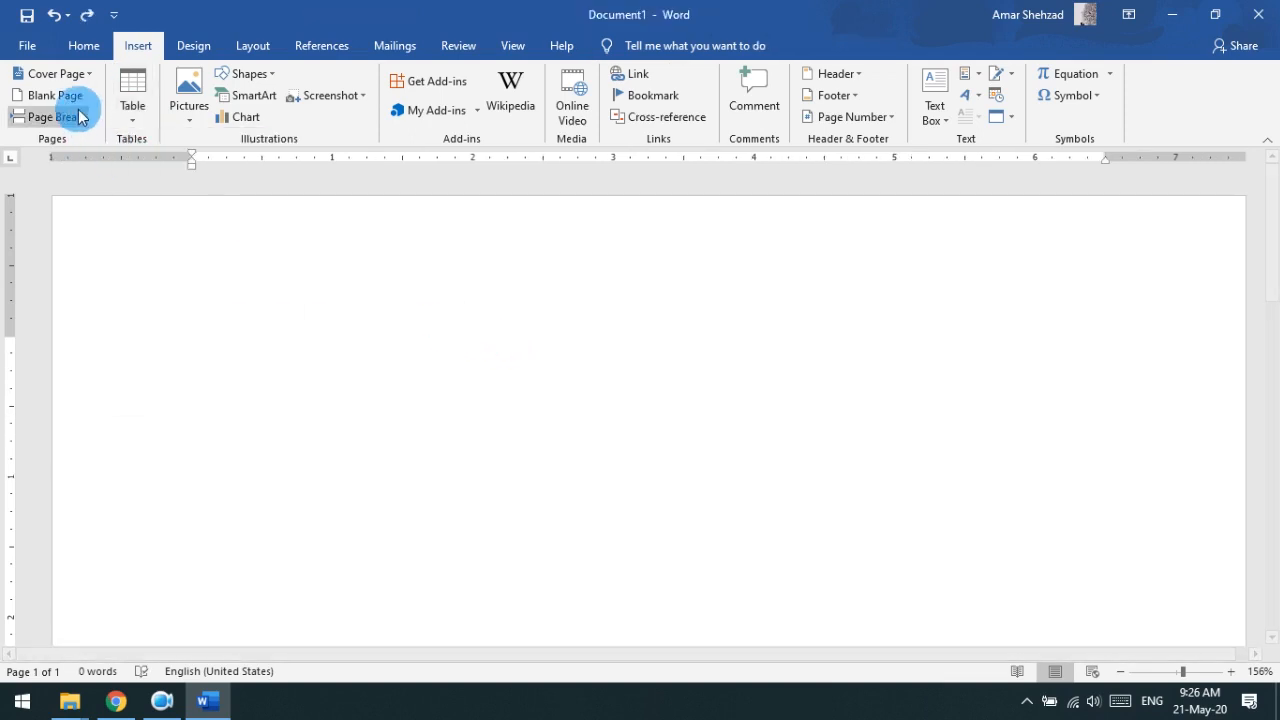
# Step: Use Draw Table to draw an outer table border about 5.19" wide and 2.15" high
pyautogui.click(120, 124)
pyautogui.click(185, 335)
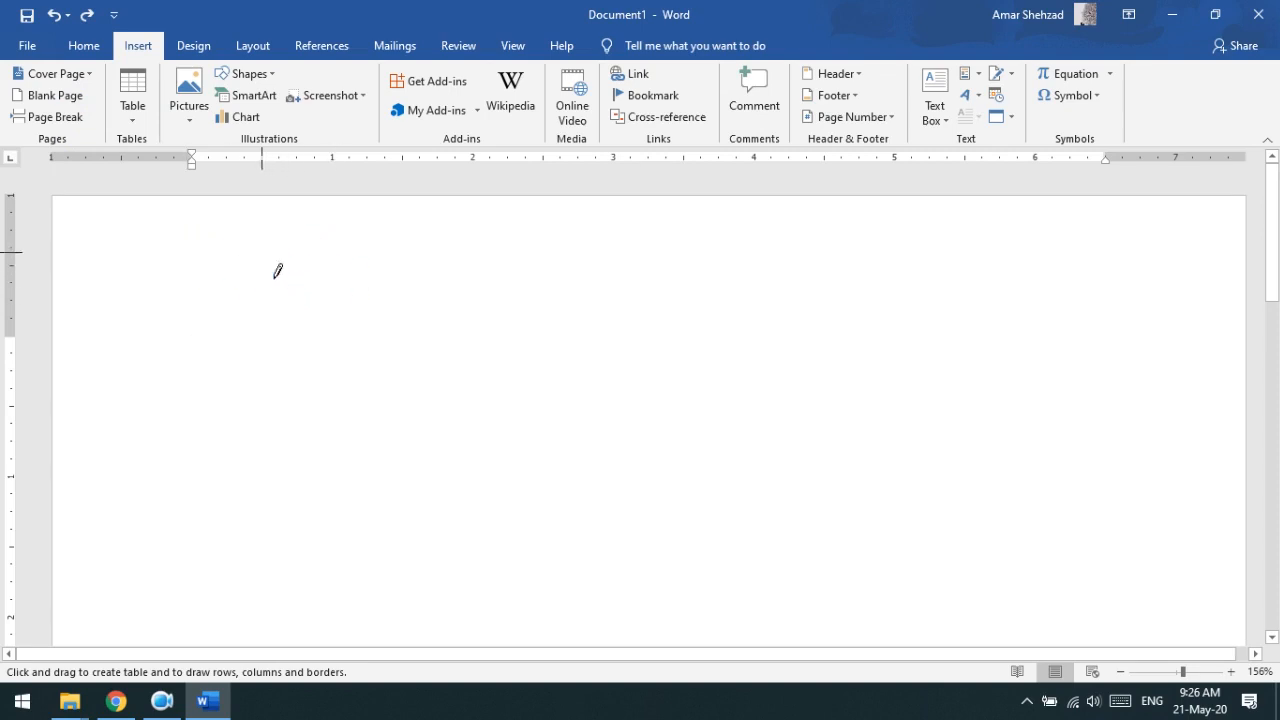
pyautogui.moveTo(262, 252); pyautogui.dragTo(279, 438)
pyautogui.moveTo(622, 470)
pyautogui.mouseDown()
pyautogui.moveTo(985, 525)
pyautogui.moveTo(1006, 570)
pyautogui.moveTo(990, 556)
pyautogui.mouseUp()
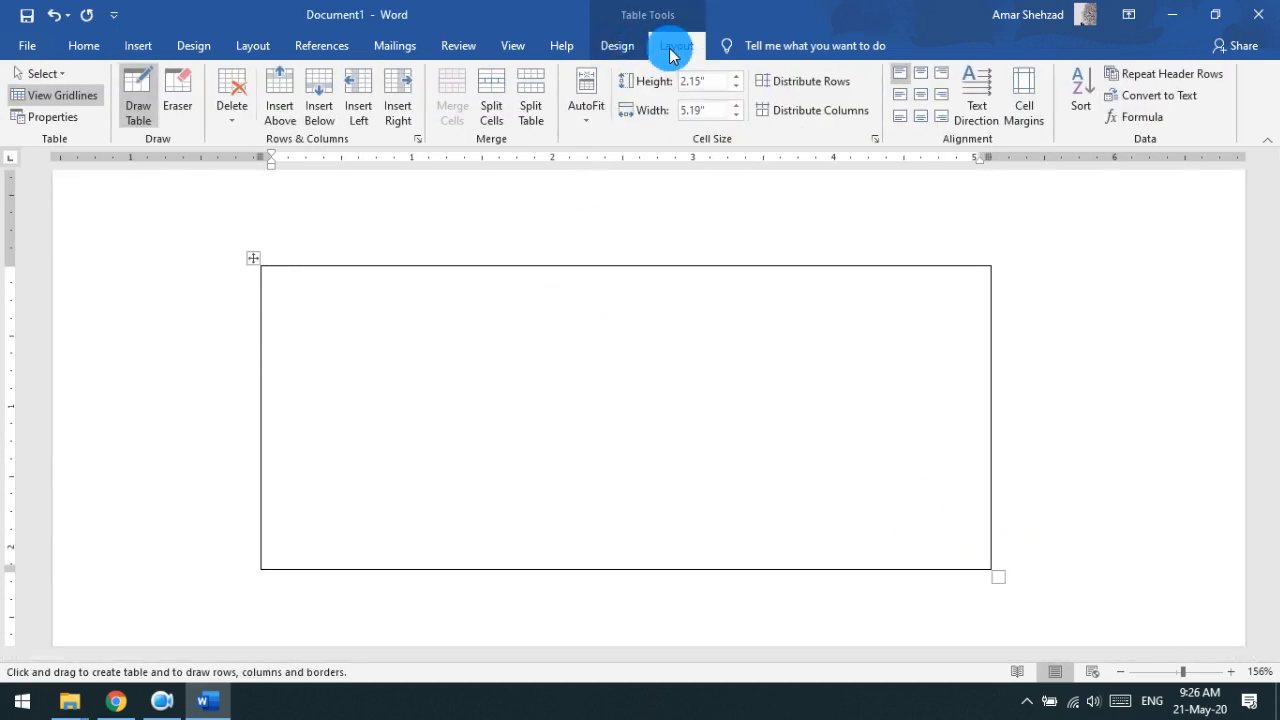
# Step: Draw two full-height vertical lines in the table, making first and second columns about 0.53" and 0.81" wide
pyautogui.moveTo(337, 266); pyautogui.dragTo(352, 400)
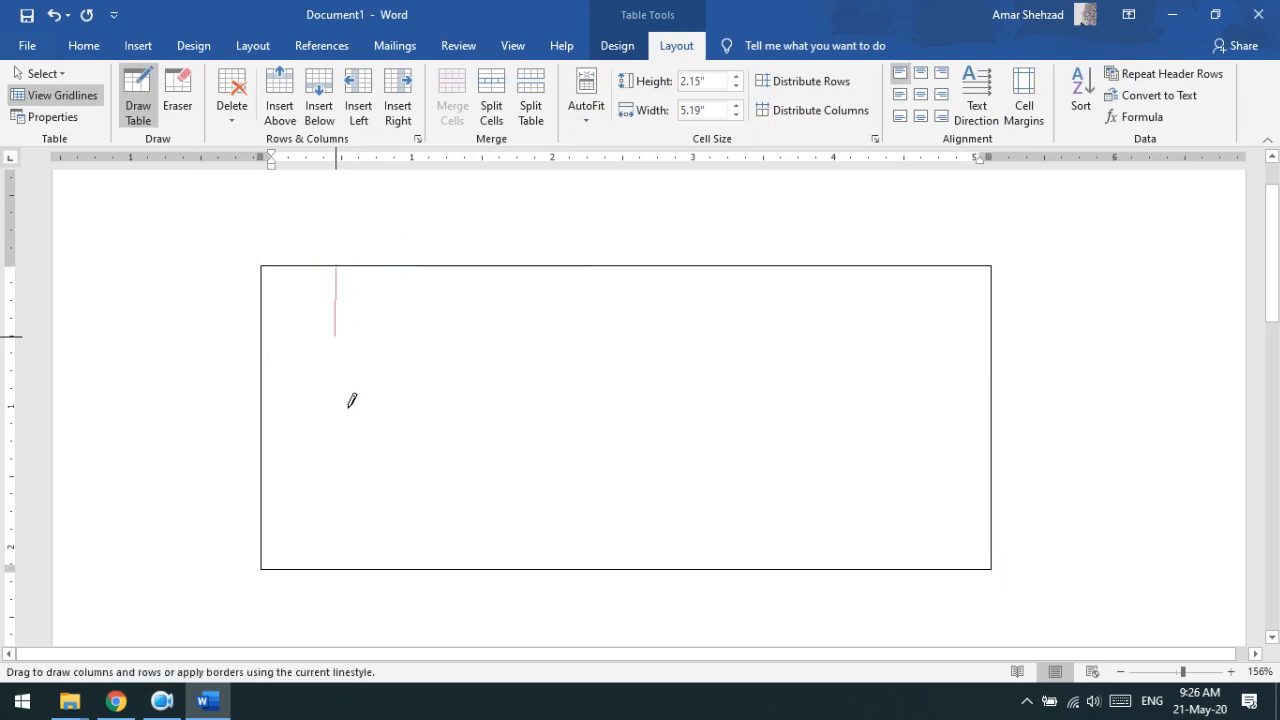
pyautogui.moveTo(352, 565); pyautogui.dragTo(352, 565)
pyautogui.moveTo(450, 266); pyautogui.dragTo(468, 470)
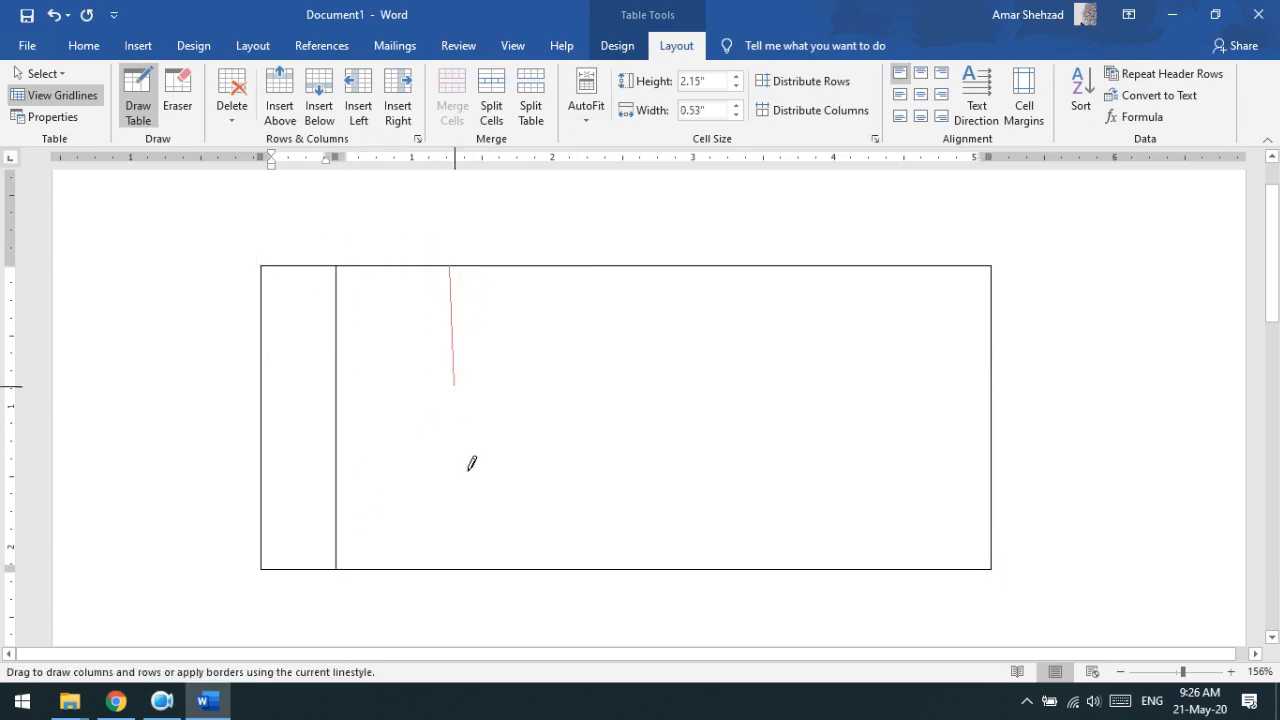
pyautogui.moveTo(455, 520); pyautogui.dragTo(455, 530)
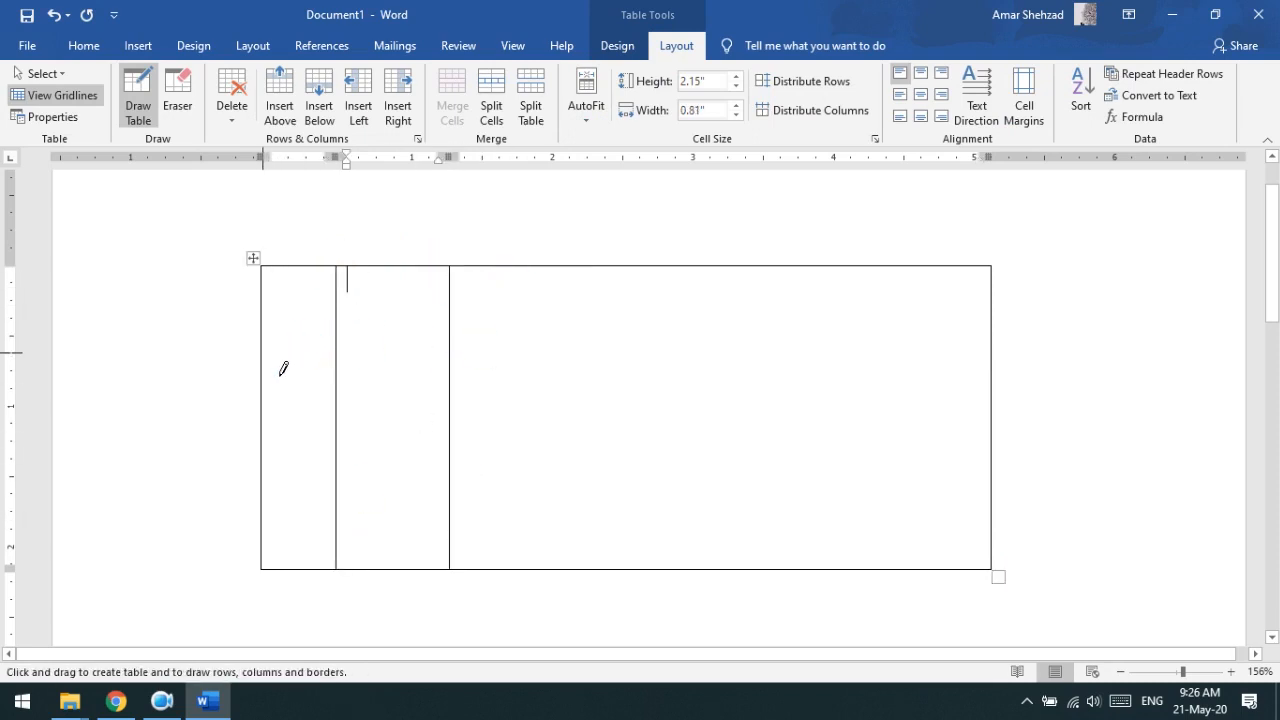
# Step: Draw two horizontal lines across the table, making the first row about 0.61" and the second about 0.69" high
pyautogui.moveTo(279, 356); pyautogui.dragTo(881, 357)
pyautogui.click(371, 443)
pyautogui.click(289, 463)
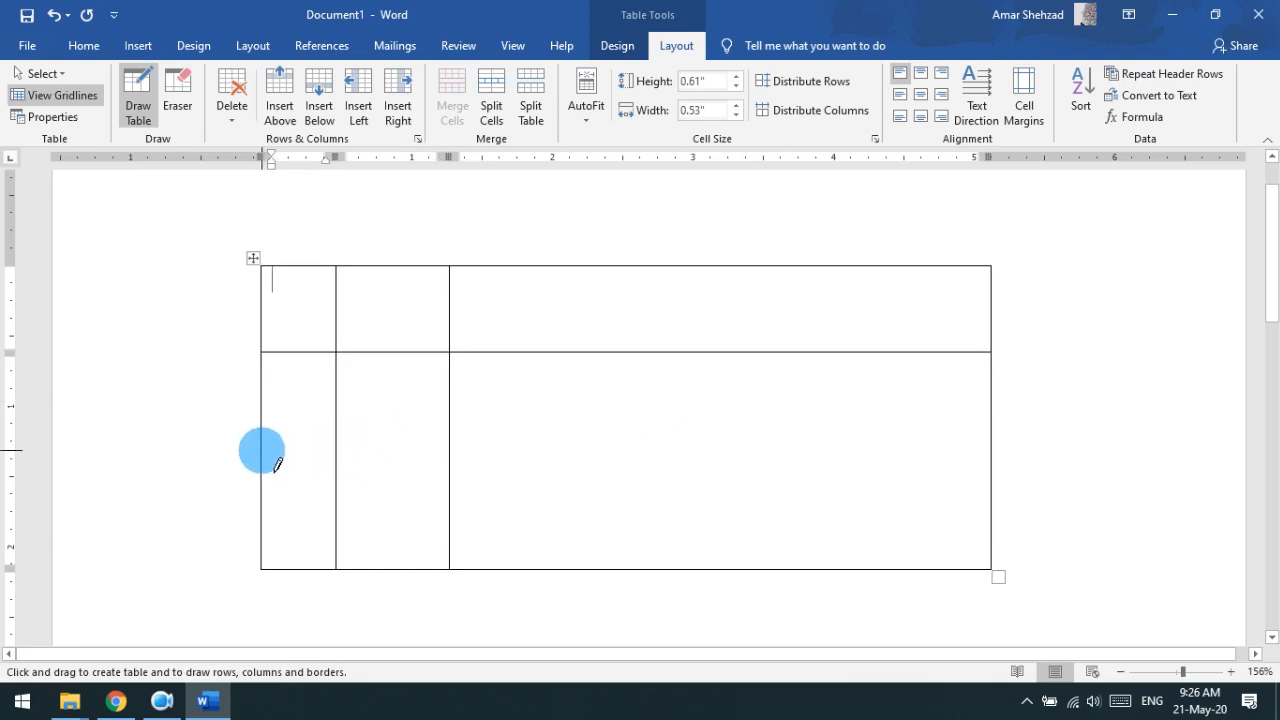
pyautogui.moveTo(262, 450); pyautogui.dragTo(841, 447)
pyautogui.click(834, 443)
pyautogui.click(835, 405)
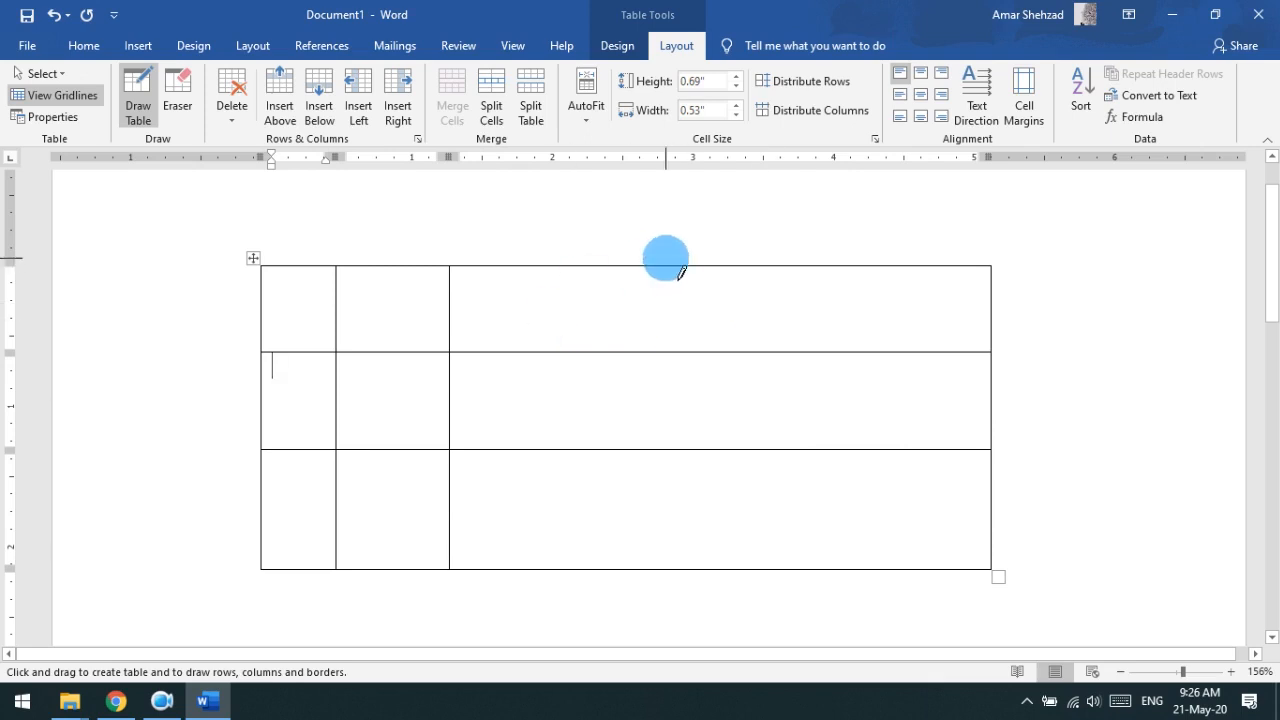
# Step: Draw vertical lines through the wide last column, making the third and fourth columns about 1.53" and 1.25" wide
pyautogui.moveTo(665, 267); pyautogui.dragTo(665, 530)
pyautogui.click(528, 417)
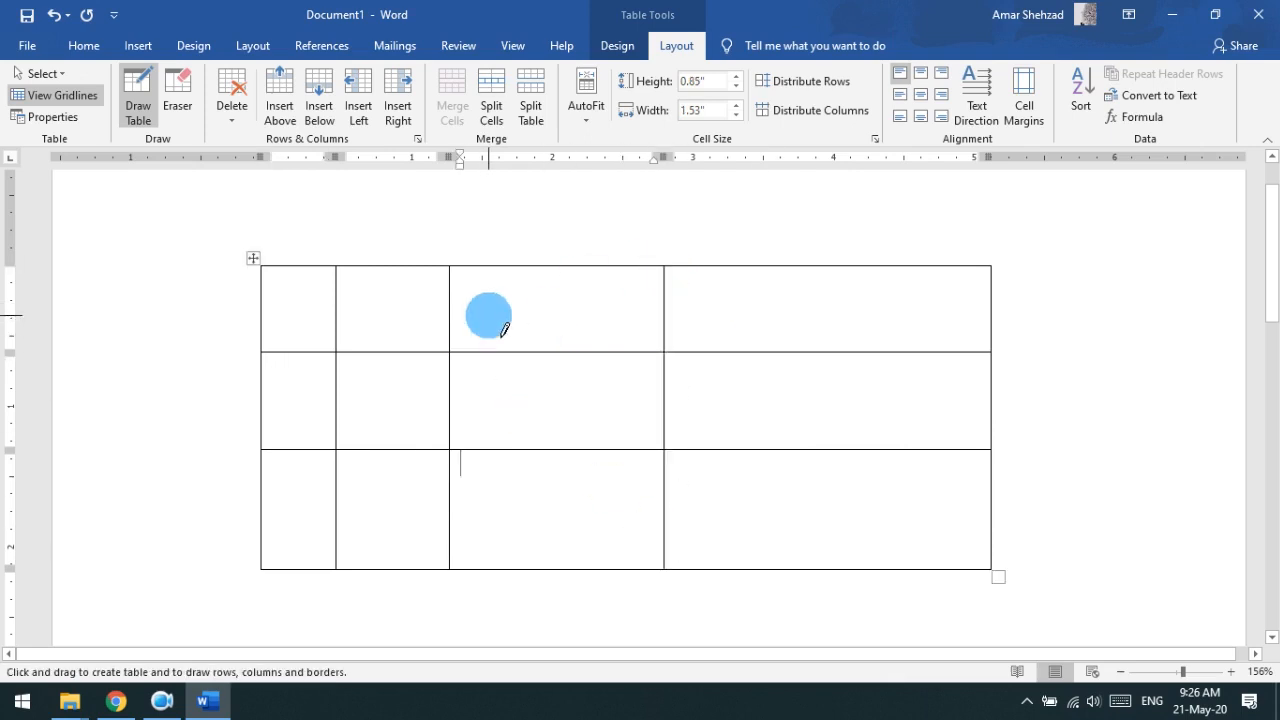
pyautogui.click(488, 316)
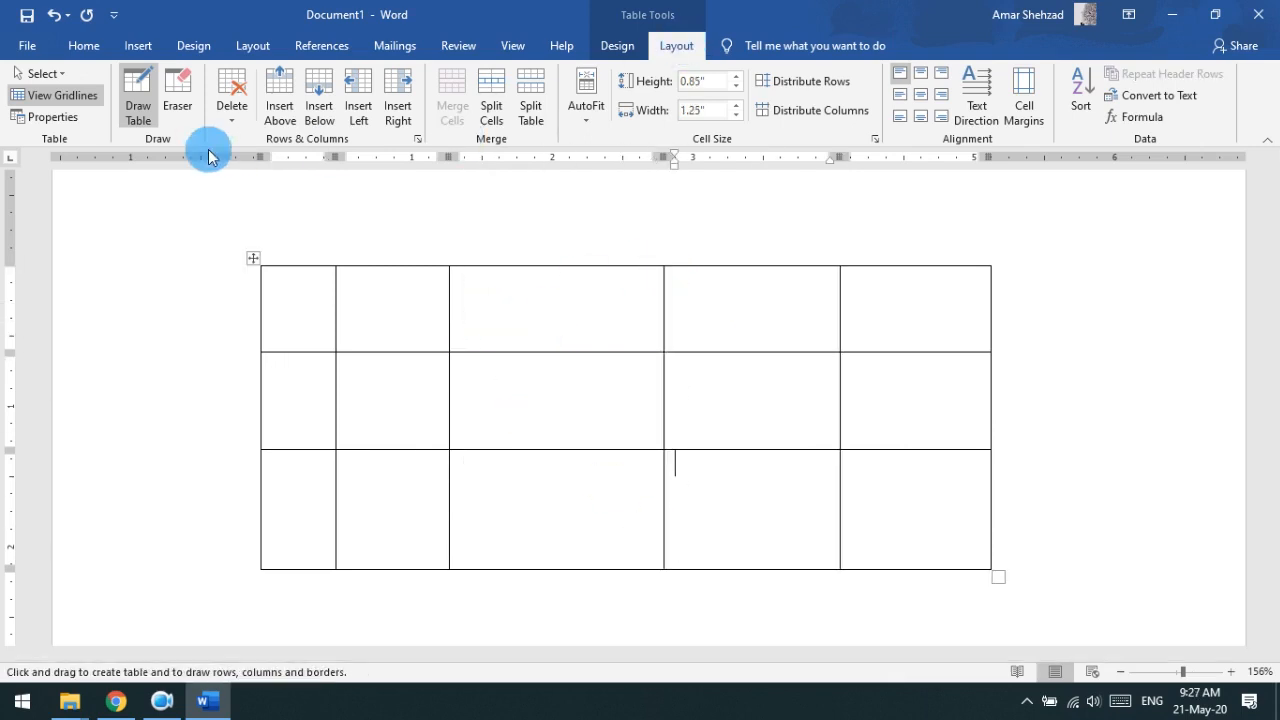
pyautogui.click(134, 104)
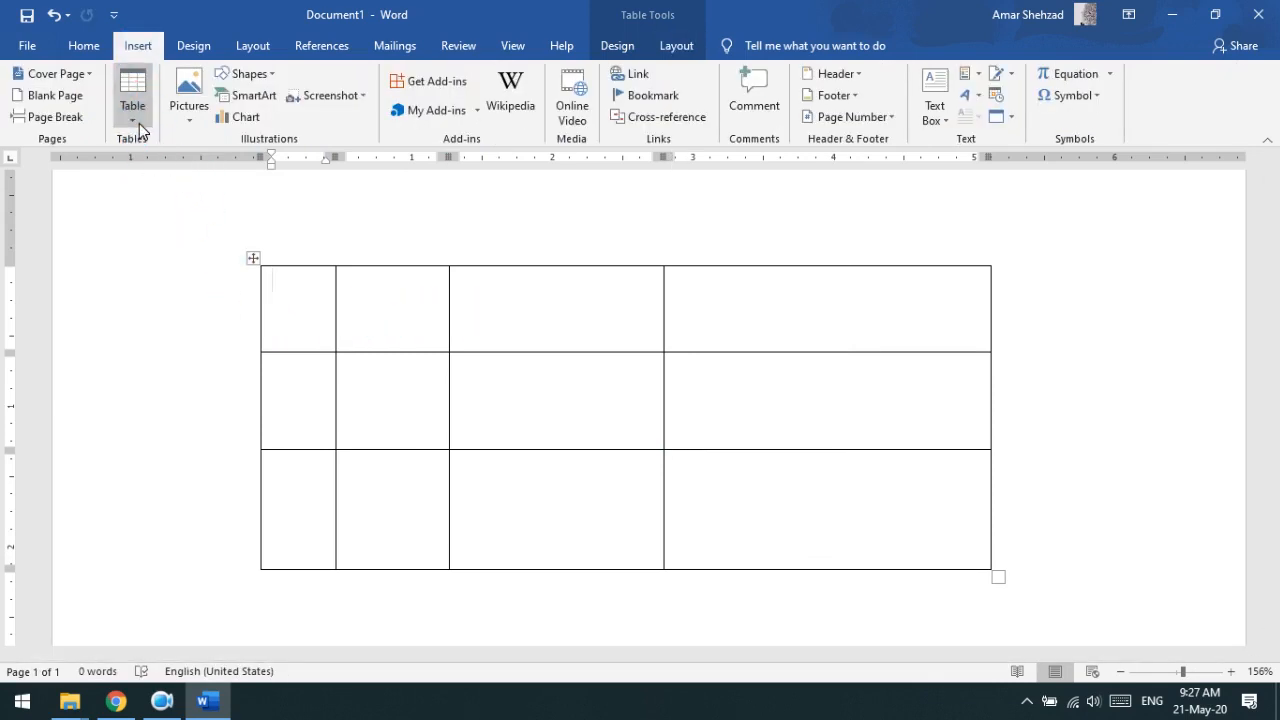
# Step: Resume Draw Table, divide the last column and the third column with full-height vertical lines, and stop drawing
pyautogui.click(137, 120)
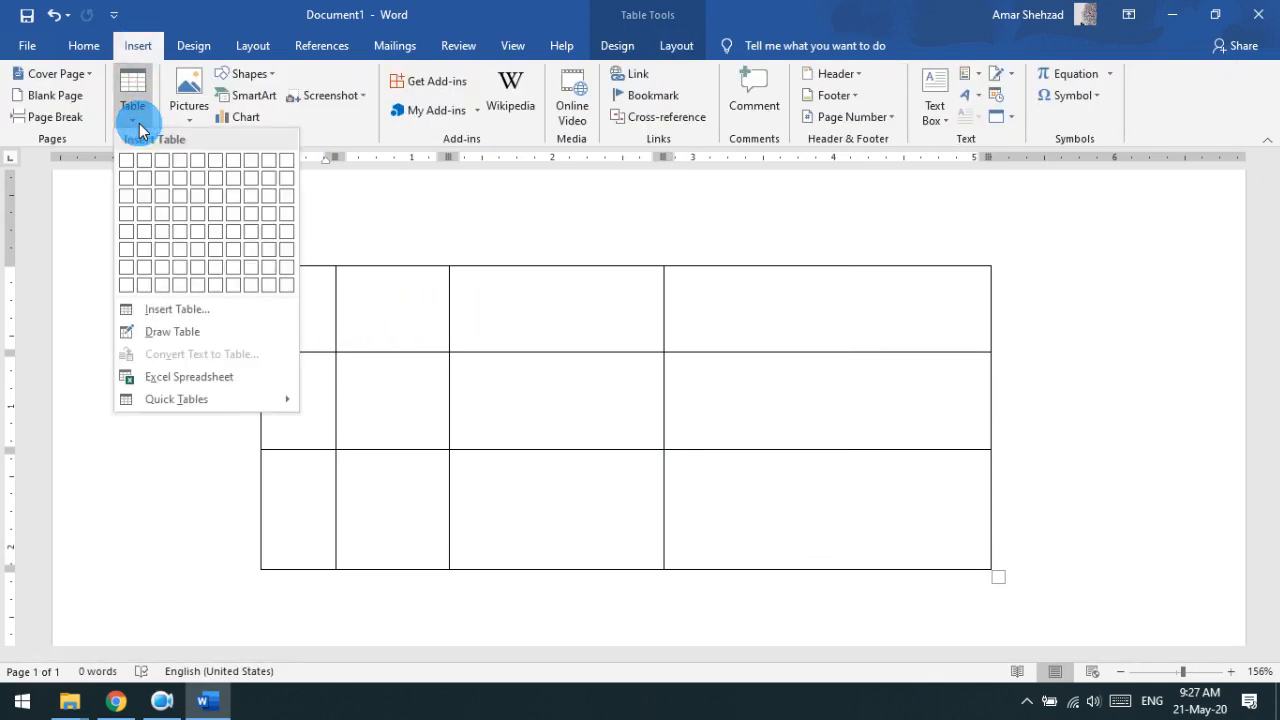
pyautogui.click(165, 340)
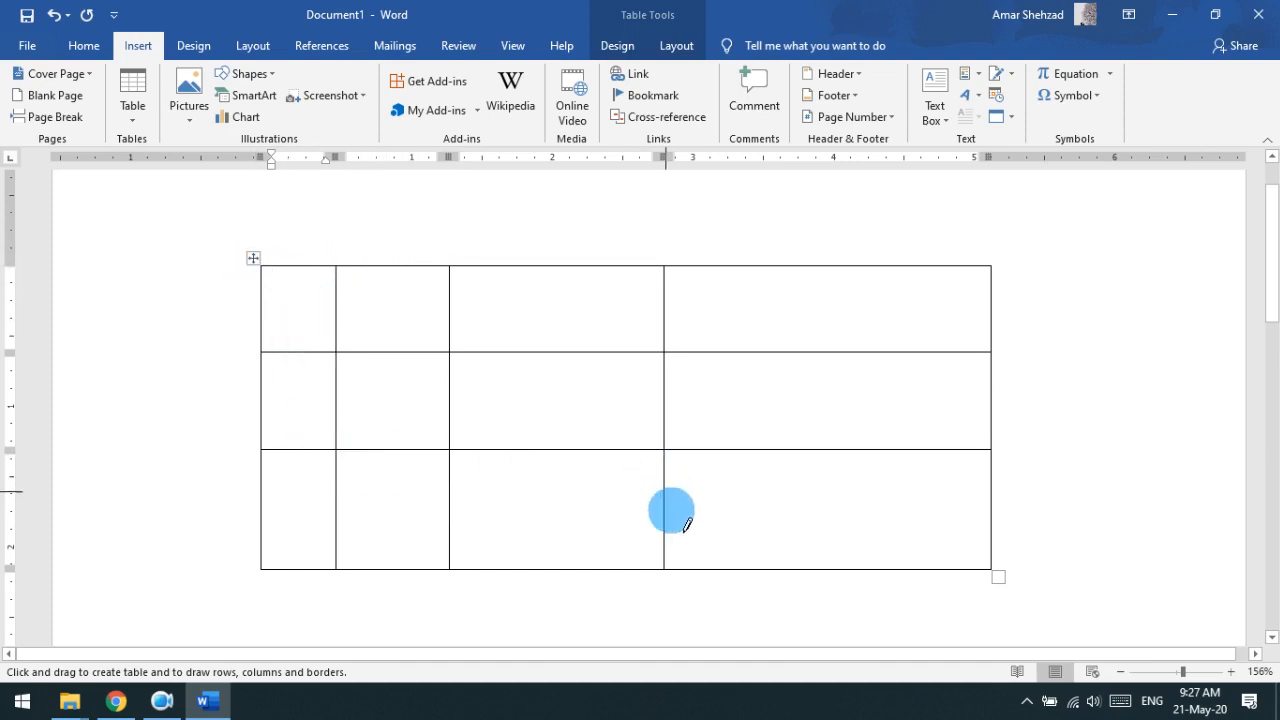
pyautogui.moveTo(843, 570)
pyautogui.mouseDown()
pyautogui.moveTo(873, 290)
pyautogui.moveTo(849, 234)
pyautogui.mouseUp()
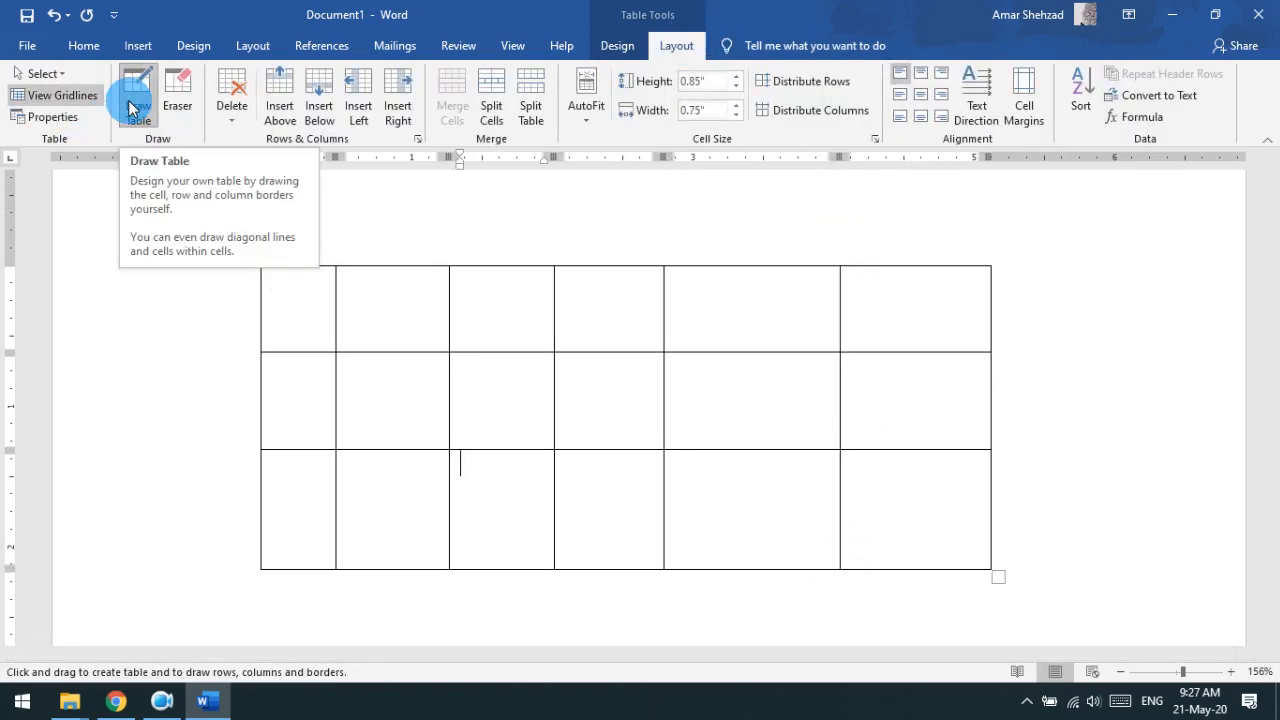
pyautogui.click(129, 108)
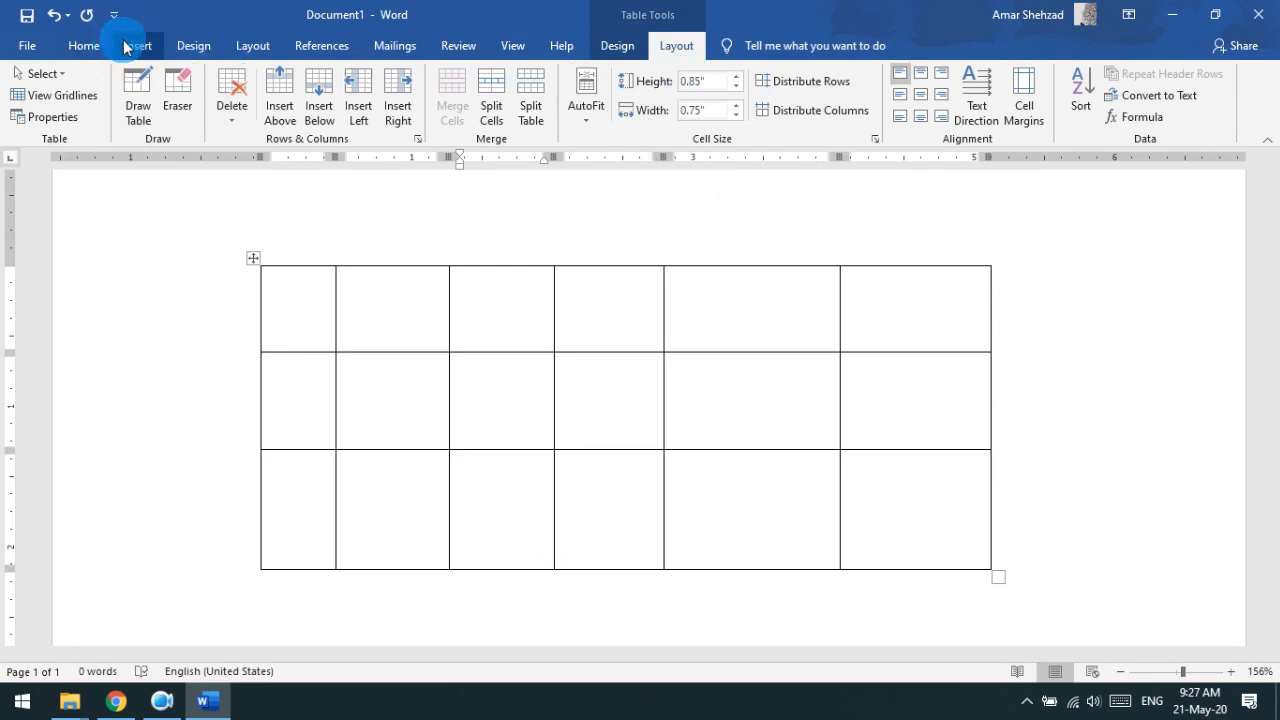
# Step: Cut the whole drawn table out of the document, and display the table insertion options
pyautogui.click(252, 259)
pyautogui.rightClick(252, 260)
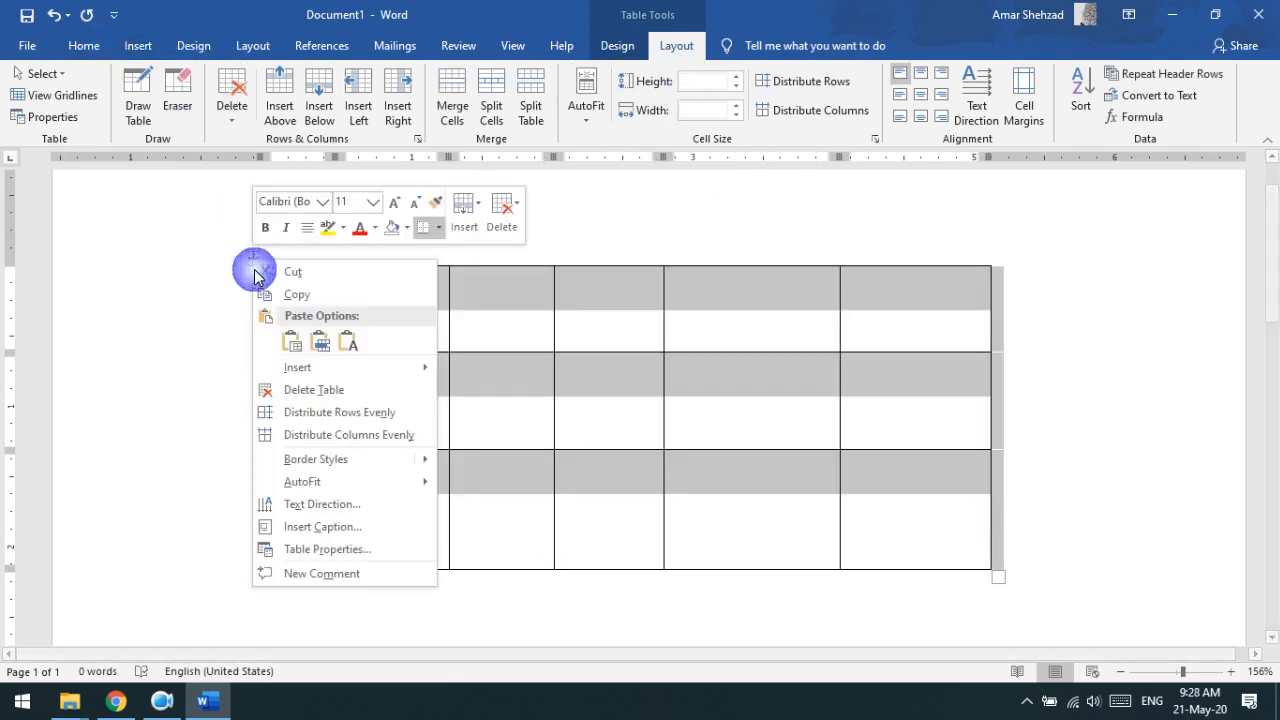
pyautogui.click(265, 271)
pyautogui.click(140, 46)
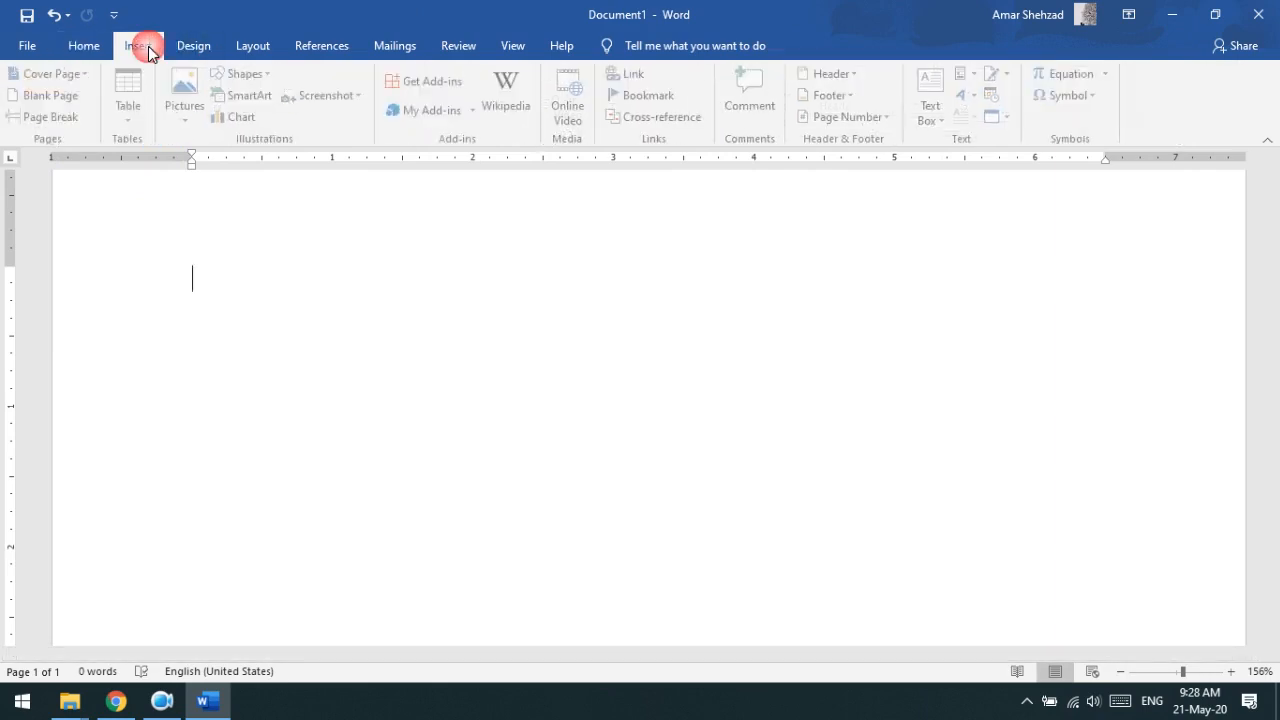
pyautogui.click(136, 118)
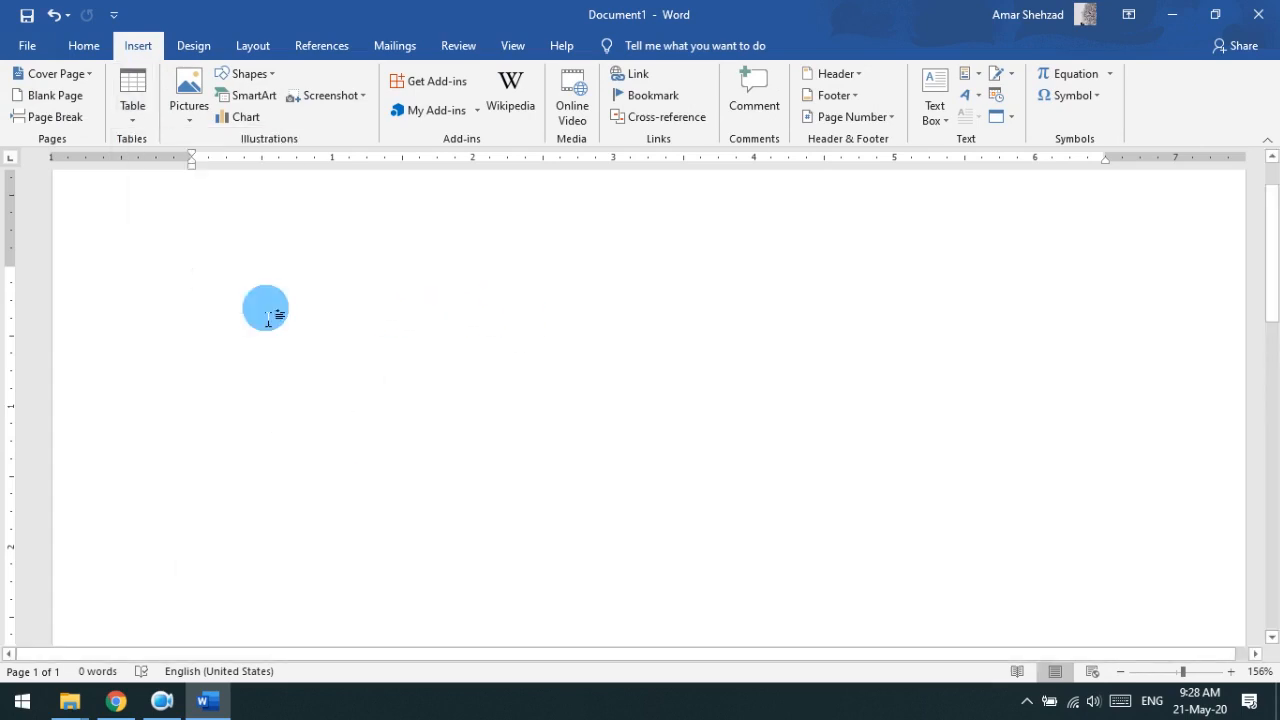
# Step: Enter the tab-separated headings "Name", "Address" and "XYZ" on the first line
pyautogui.write('Name')
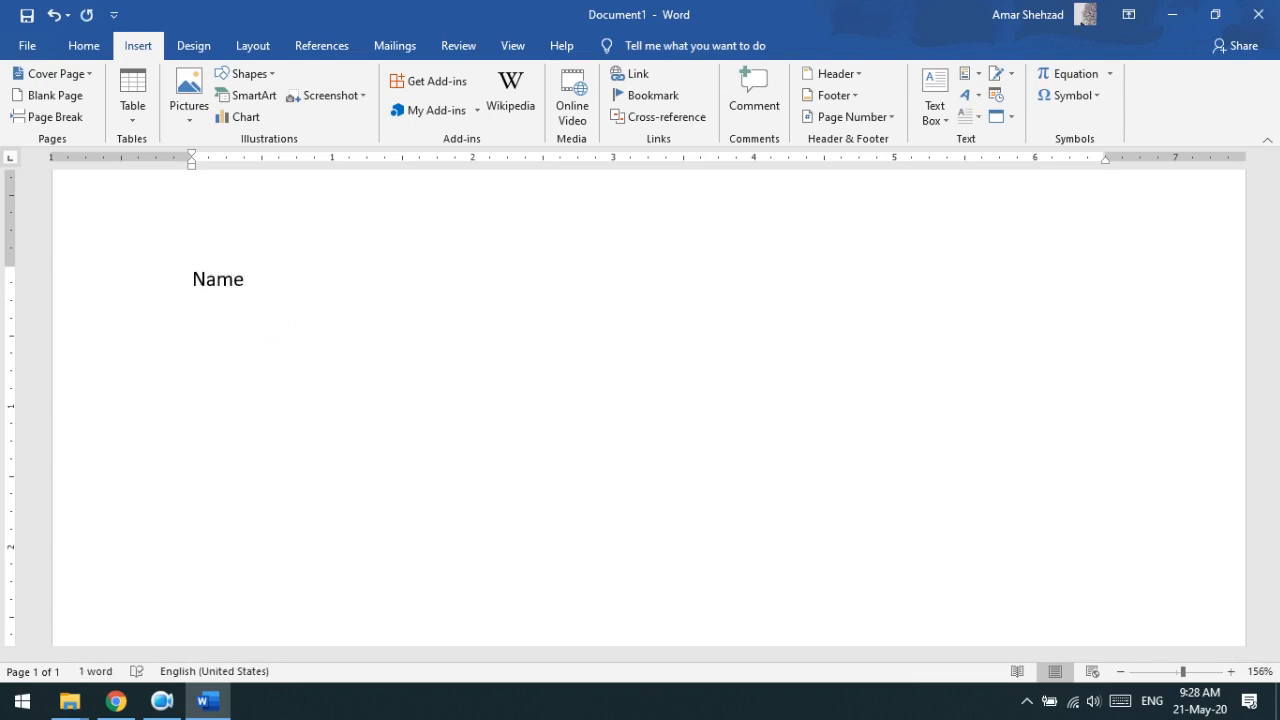
pyautogui.press('Tab')
pyautogui.write('Address')
pyautogui.press('Tab')
pyautogui.write('X')
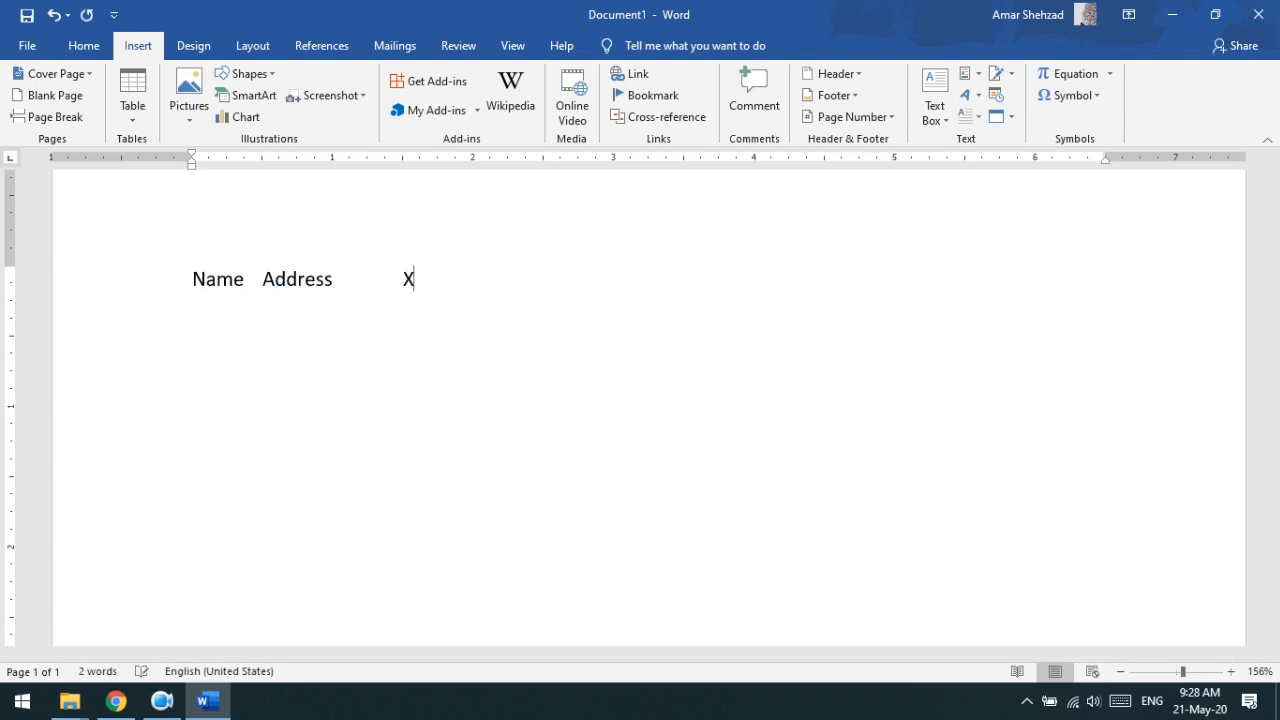
pyautogui.write('YZ')
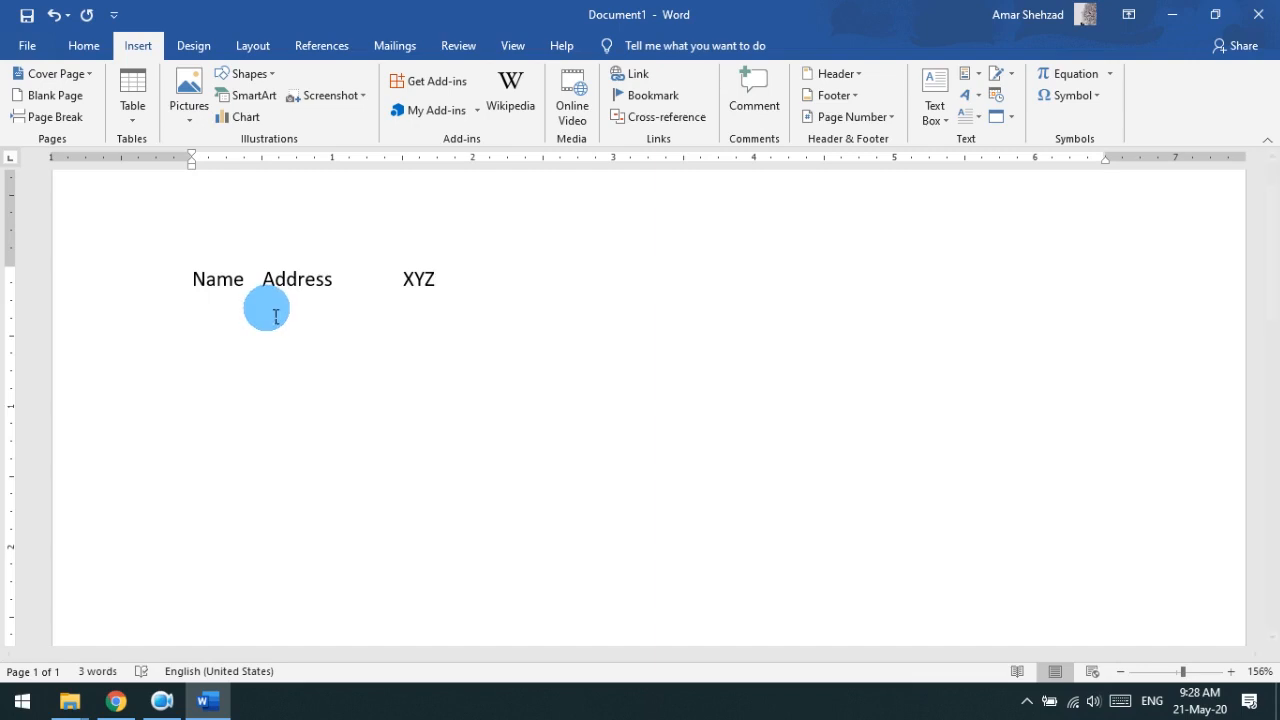
# Step: Remove the tab between "Name" and "Address" and put it back
pyautogui.click(252, 280)
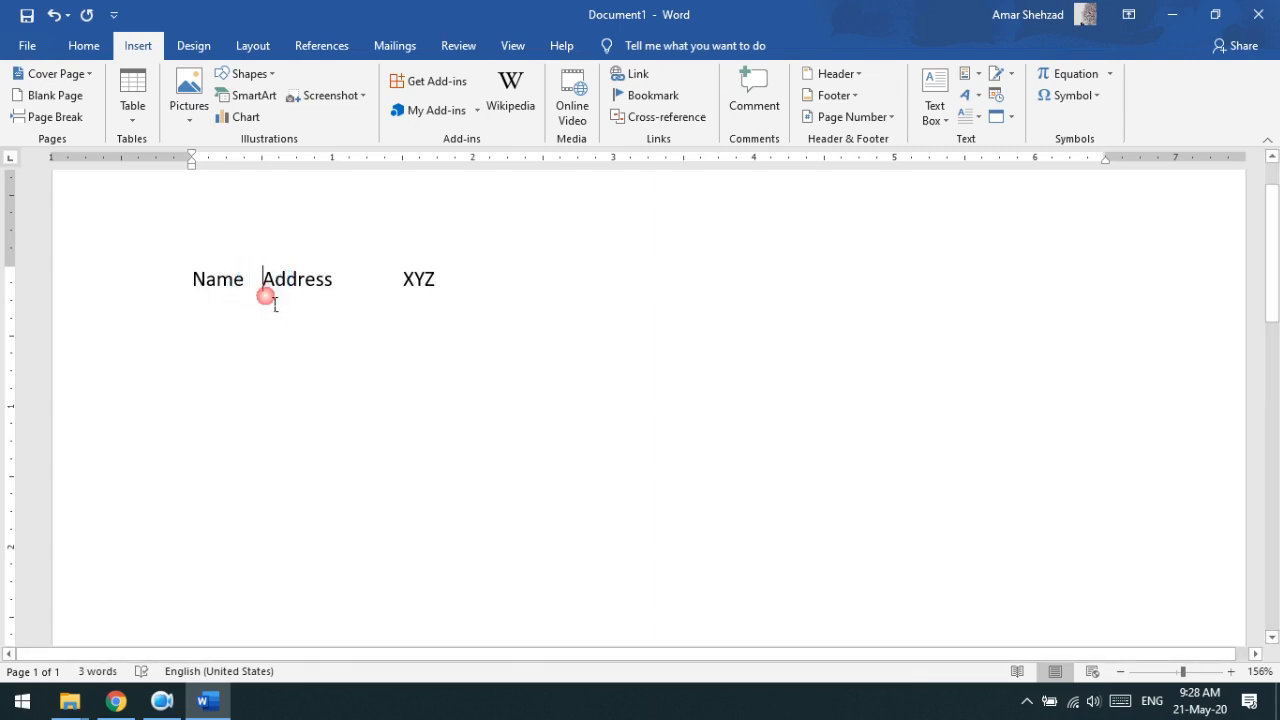
pyautogui.press('BackSpace')
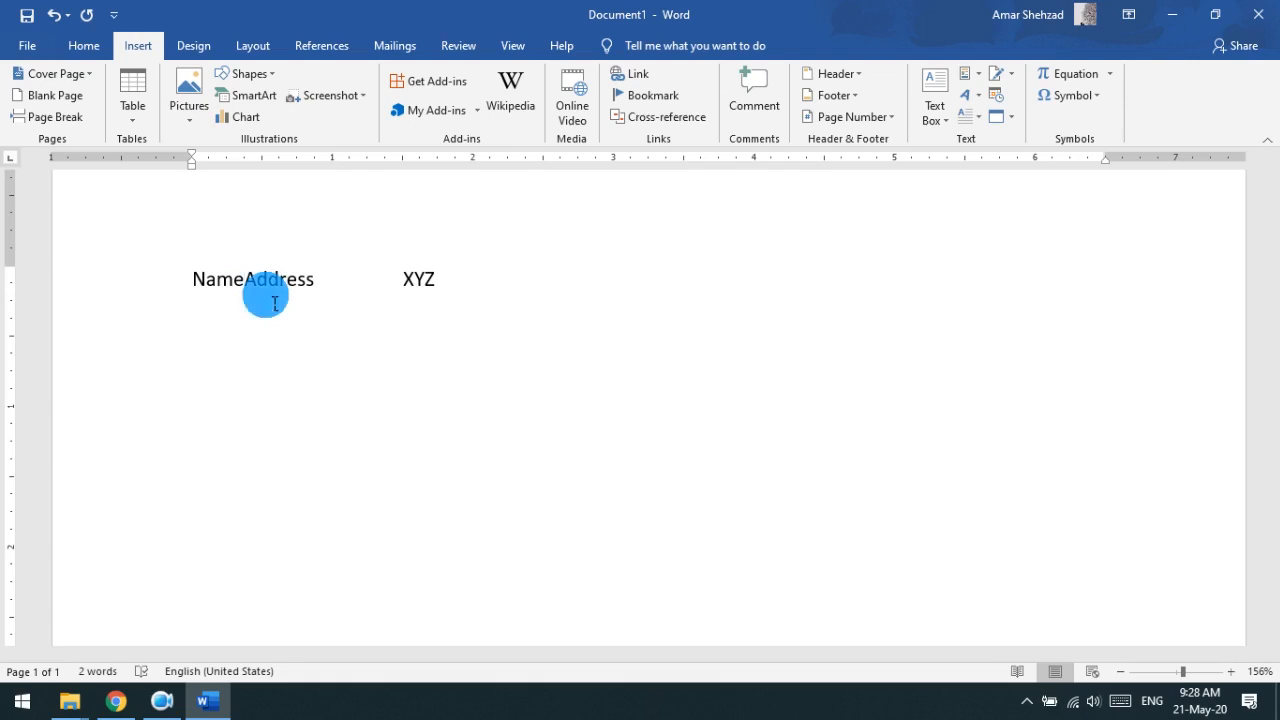
pyautogui.press('Tab')
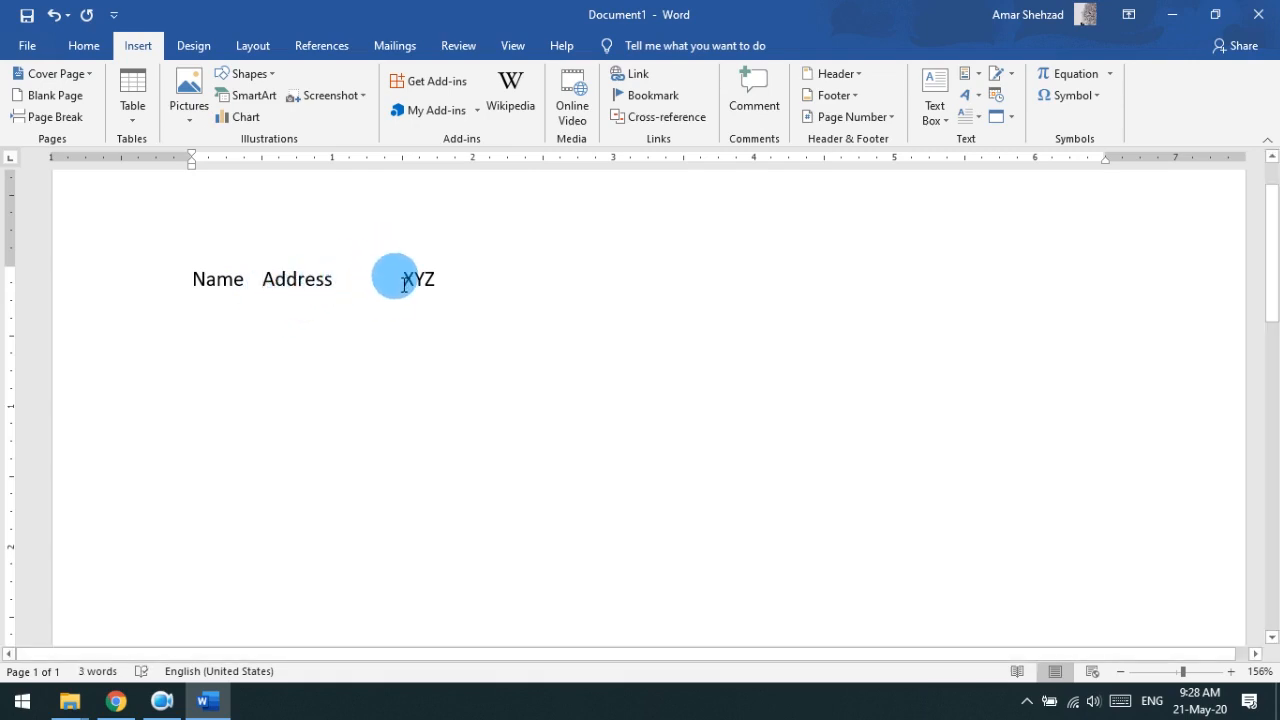
pyautogui.click(414, 316)
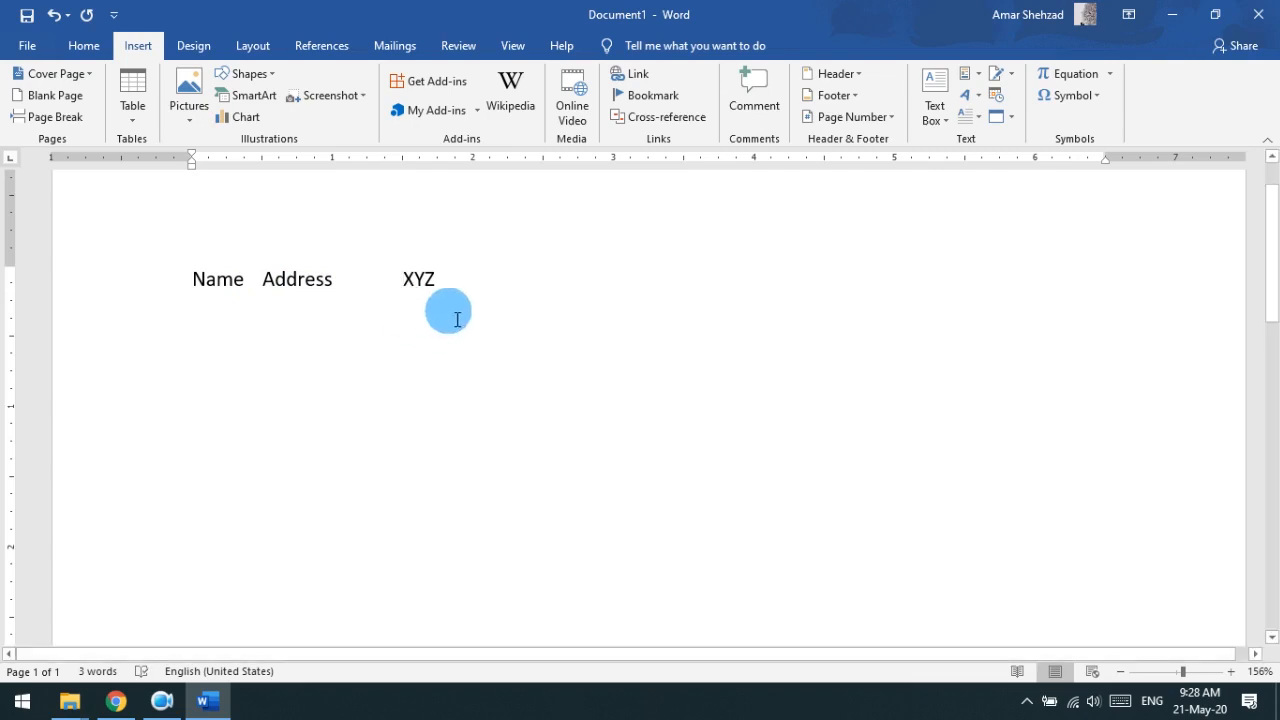
pyautogui.click(441, 349)
pyautogui.press('Return')
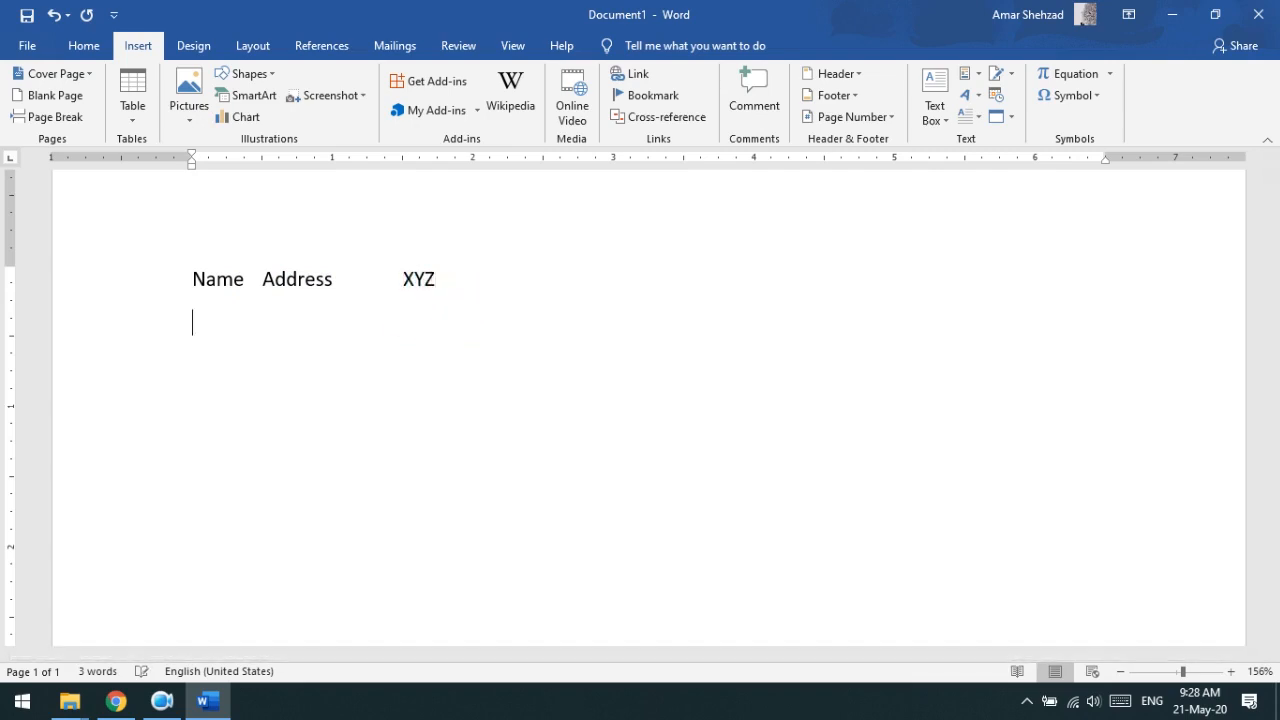
pyautogui.click(443, 349)
pyautogui.write('Ali')
pyautogui.click(437, 349)
pyautogui.press('Return')
pyautogui.write('Ah')
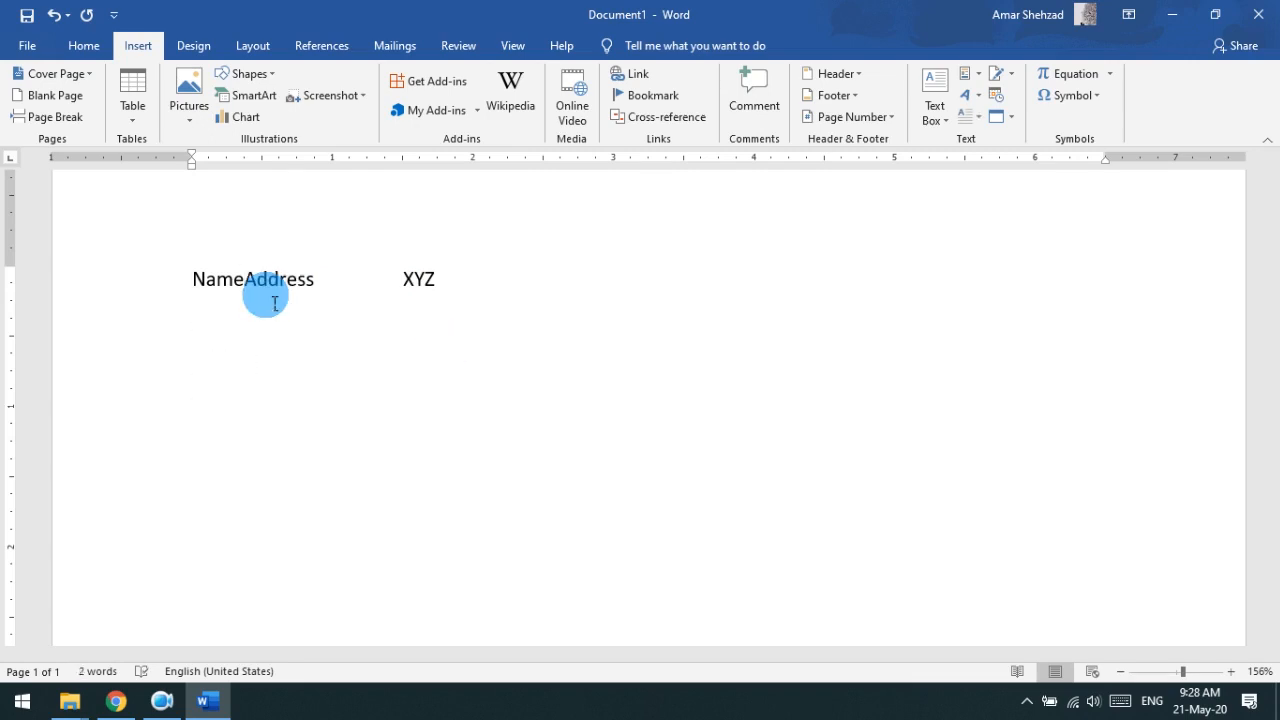
# Step: Separate the headings "Name" and "Address" with a tab again and place the cursor before "XYZ"
pyautogui.press('Tab')
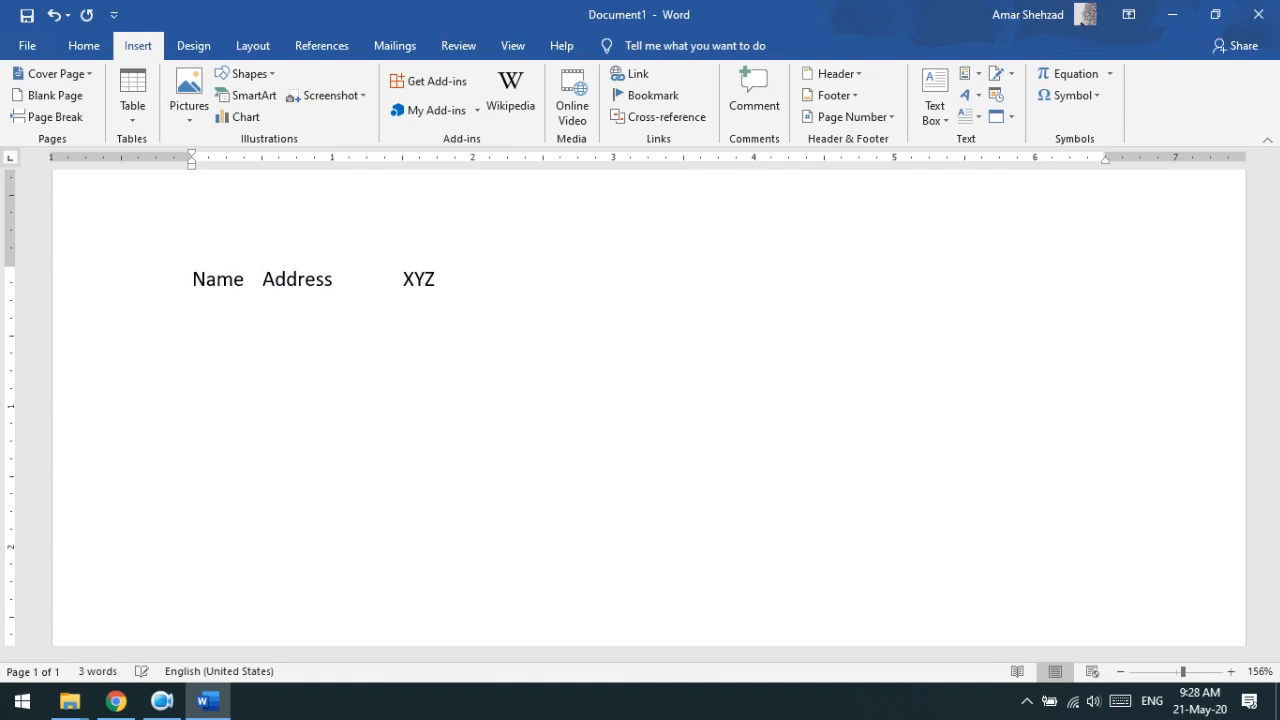
pyautogui.click(407, 310)
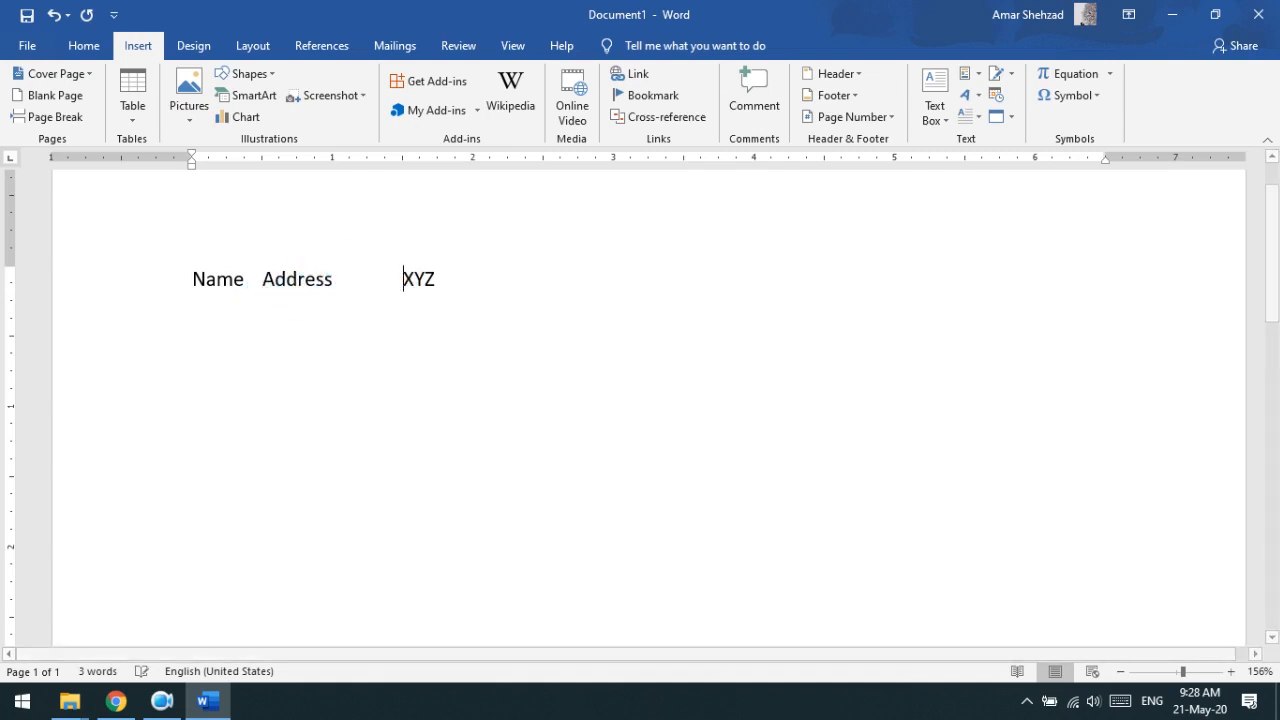
pyautogui.press('BackSpace')
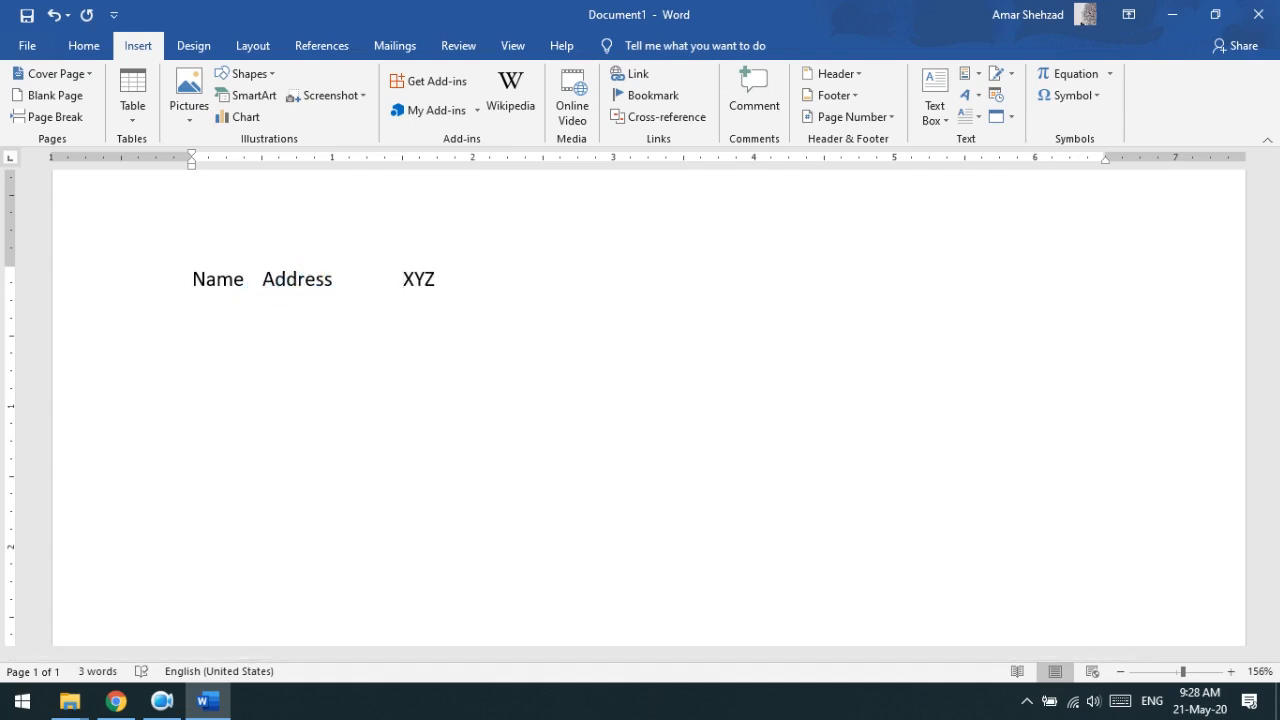
# Step: Enter four tab-separated rows under the headings: a first name, A1 to A4, and 123, 456, 789 and 101
pyautogui.click(445, 288)
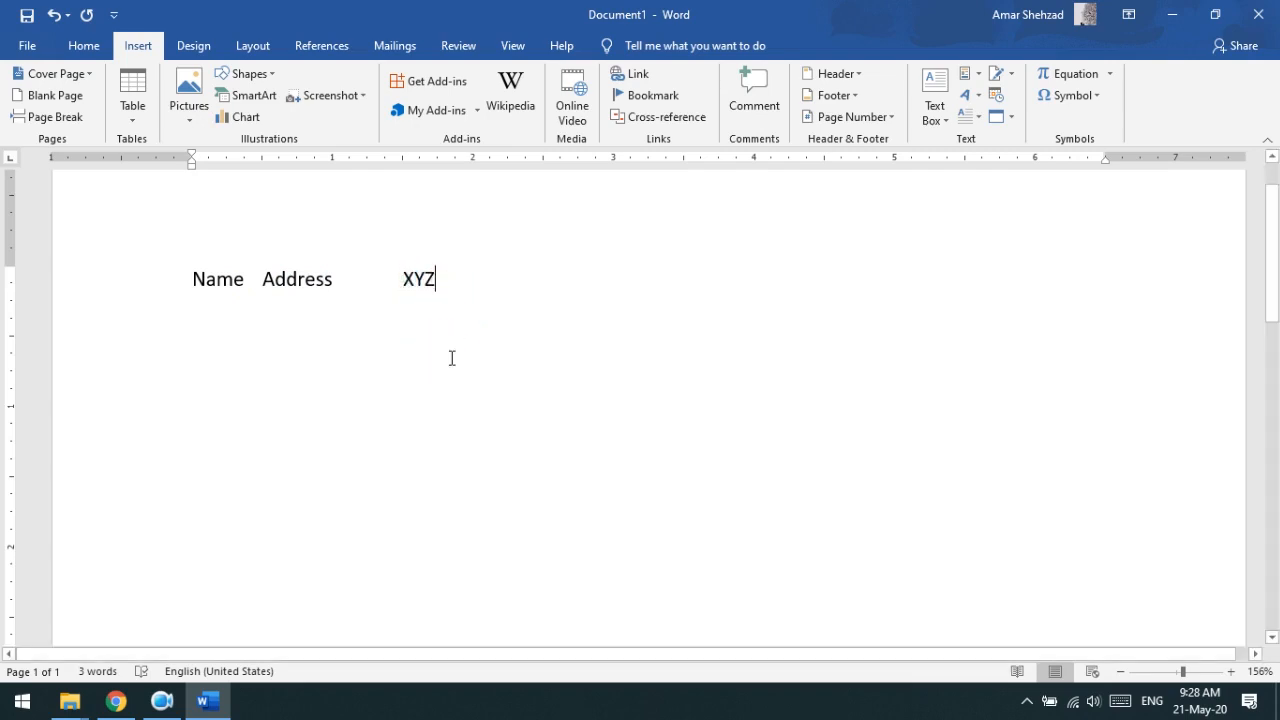
pyautogui.press('Return')
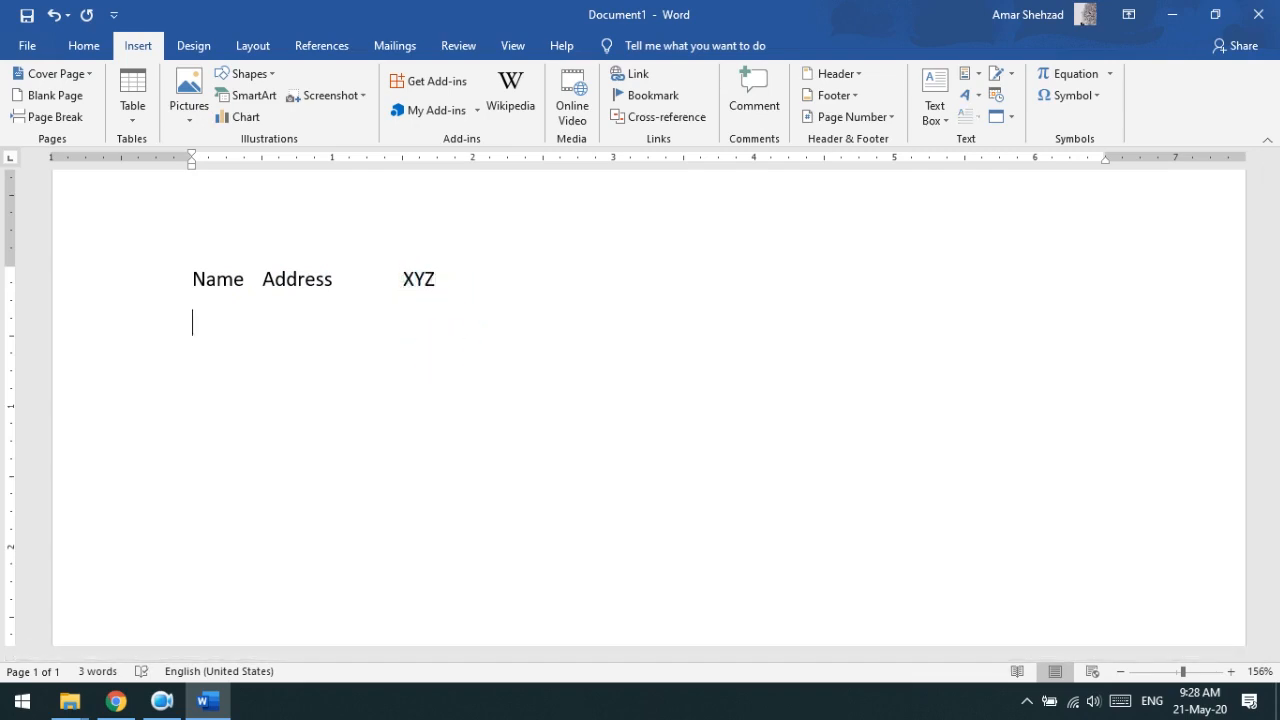
pyautogui.write('Ali')
pyautogui.click(443, 349)
pyautogui.write('Ahmed')
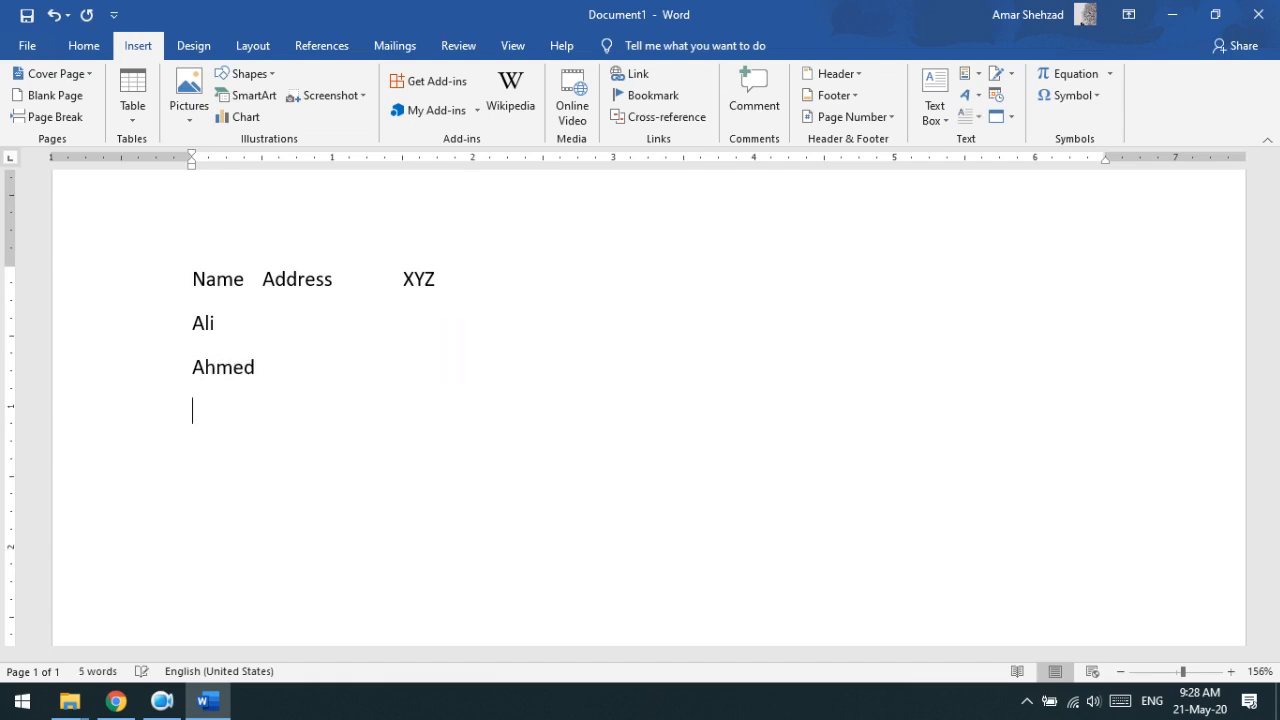
pyautogui.write('Moo')
pyautogui.press('BackSpace')
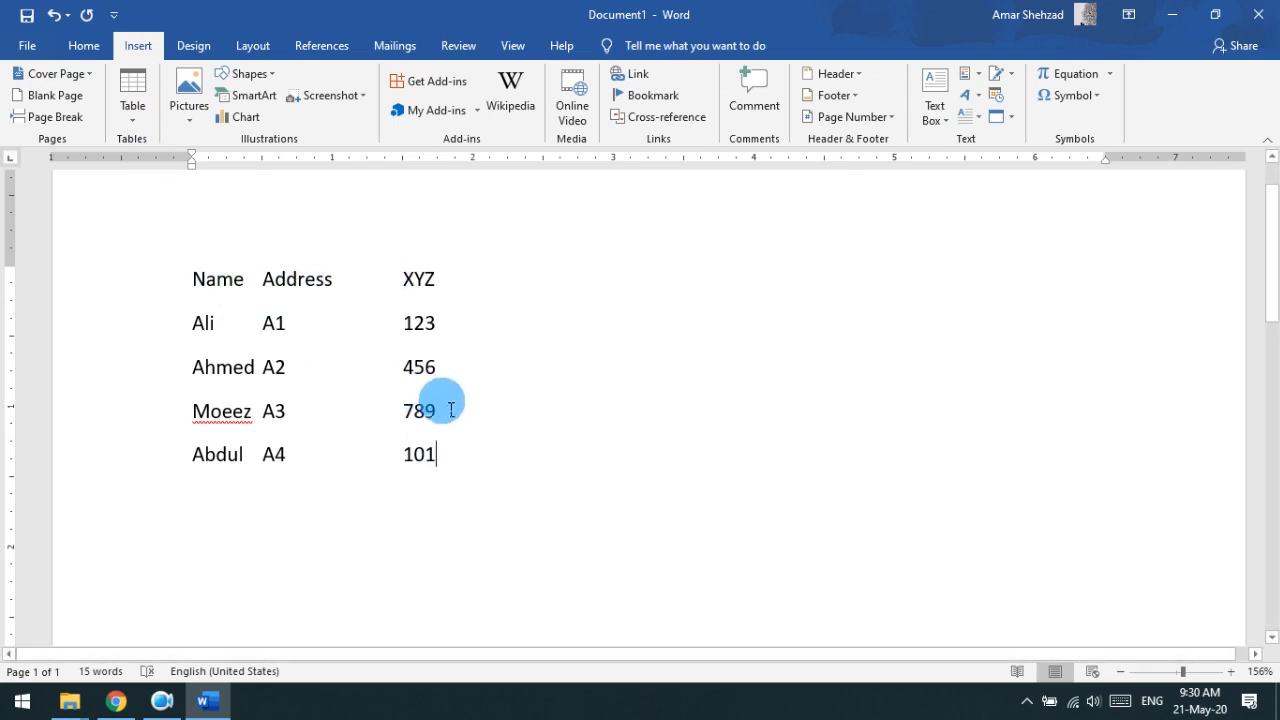
# Step: Check the availability of Convert Text to Table in the table insertion options with no text selected
pyautogui.moveTo(182, 287); pyautogui.dragTo(437, 473)
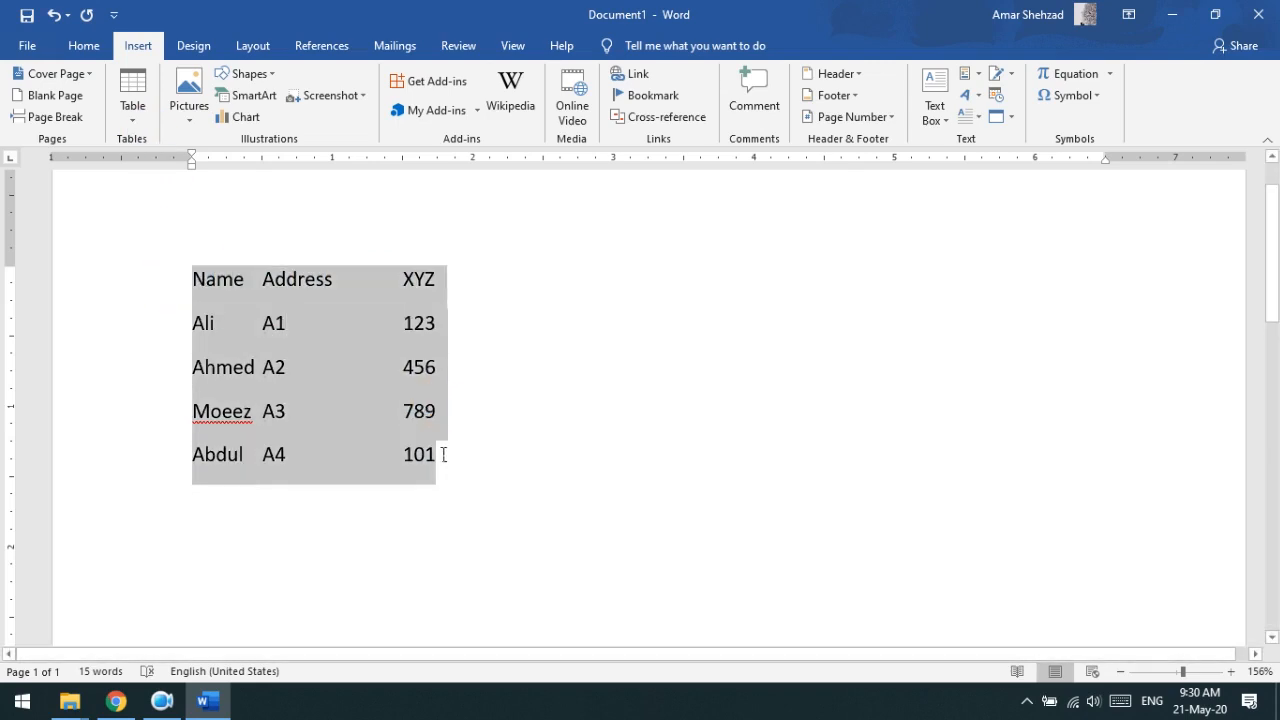
pyautogui.click(329, 389)
pyautogui.click(674, 374)
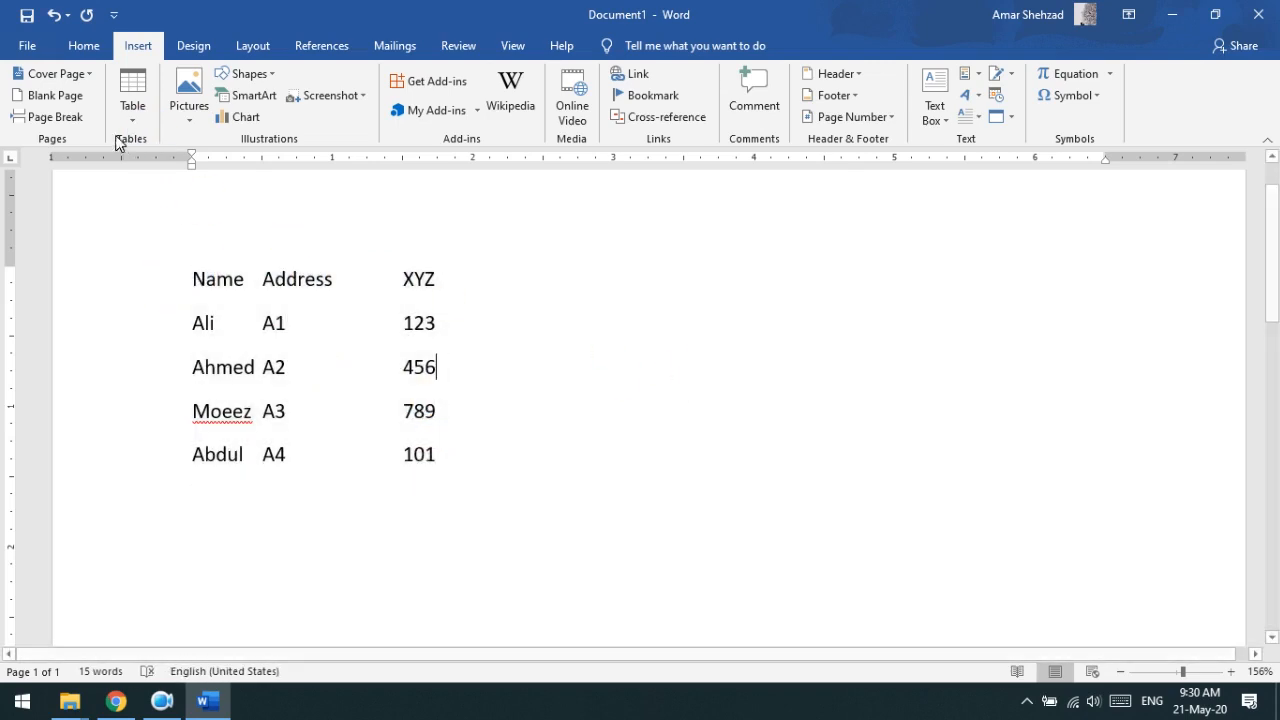
pyautogui.click(128, 106)
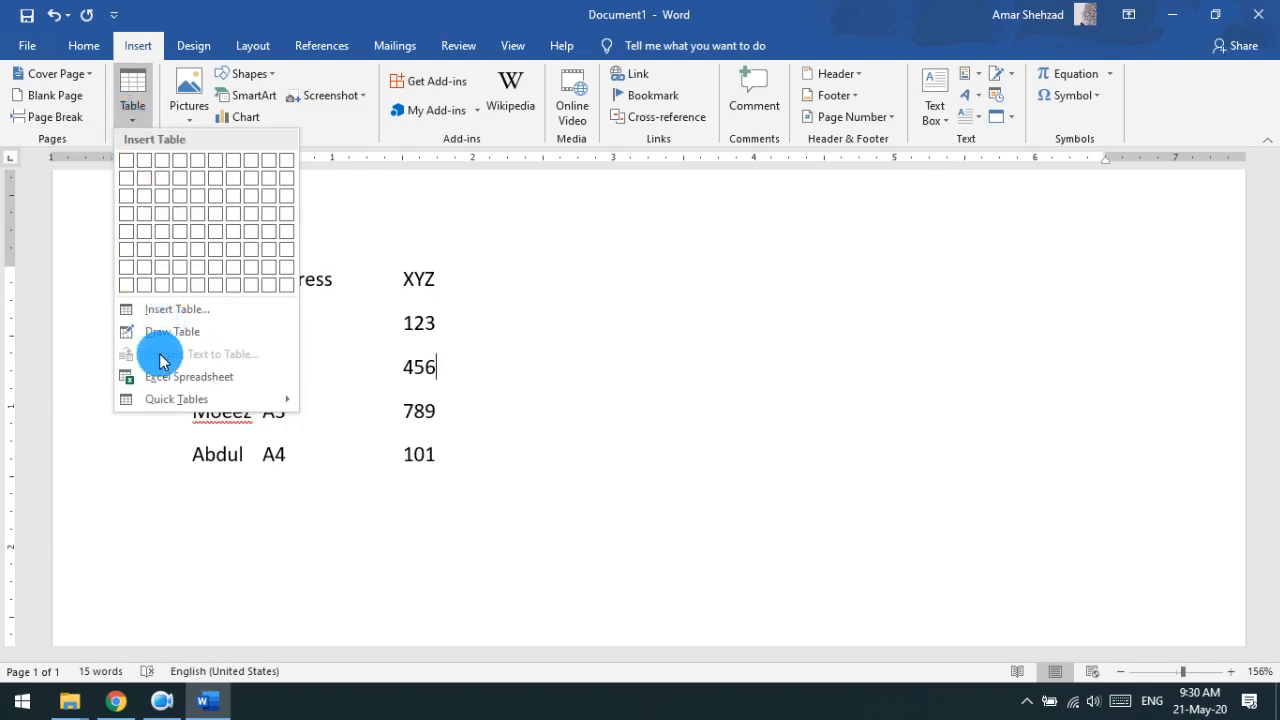
pyautogui.click(596, 371)
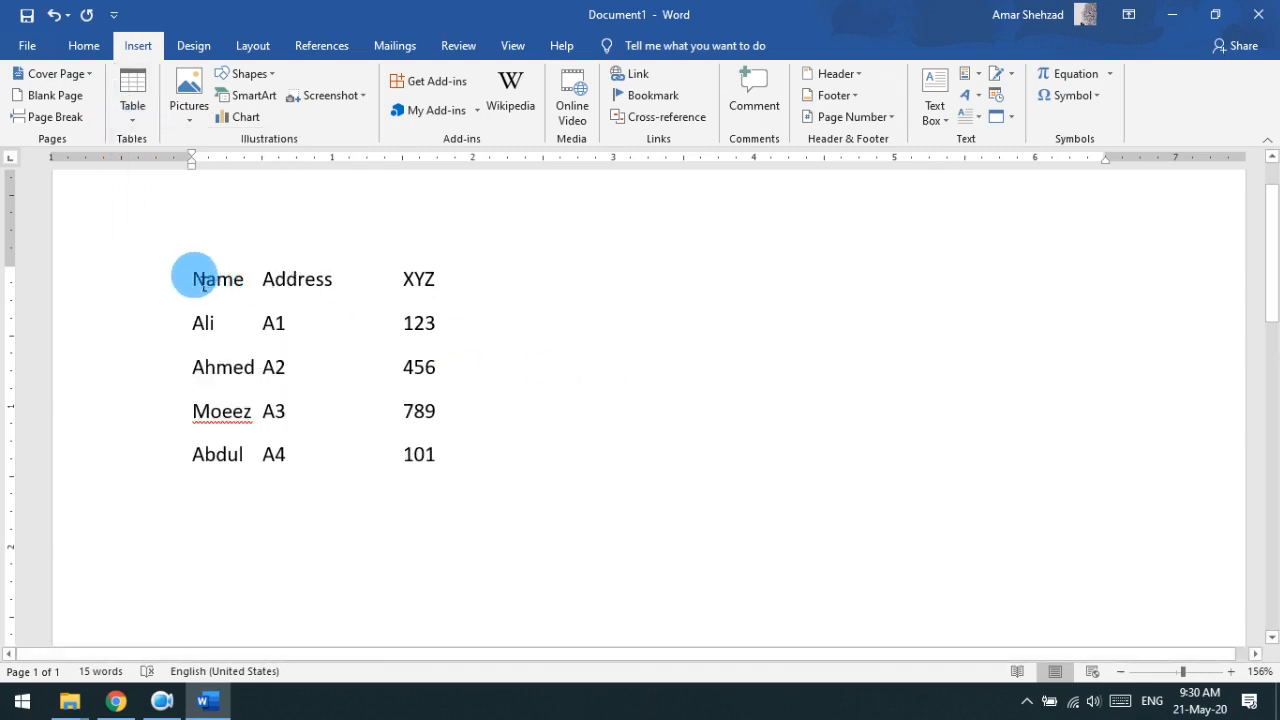
# Step: Convert all five typed lines to a 4-column table with Auto fixed column width, separating the text at tabs
pyautogui.moveTo(194, 280); pyautogui.dragTo(449, 463)
pyautogui.click(138, 127)
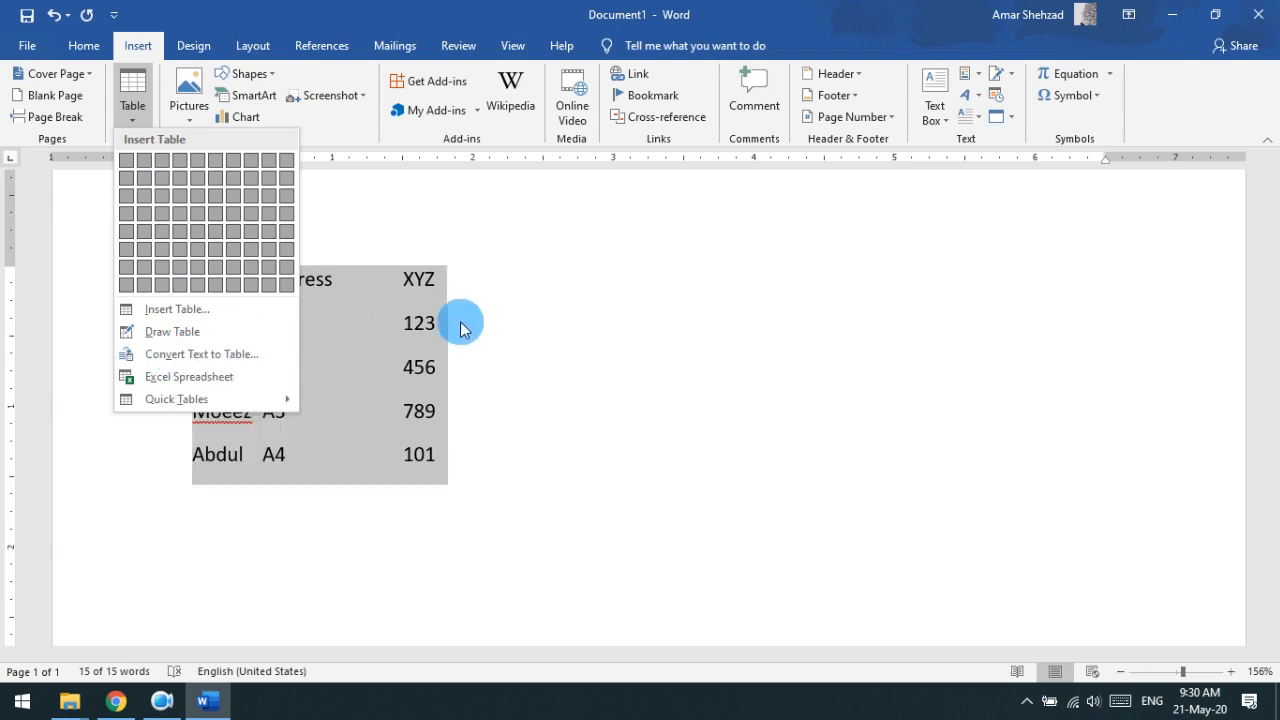
pyautogui.click(170, 354)
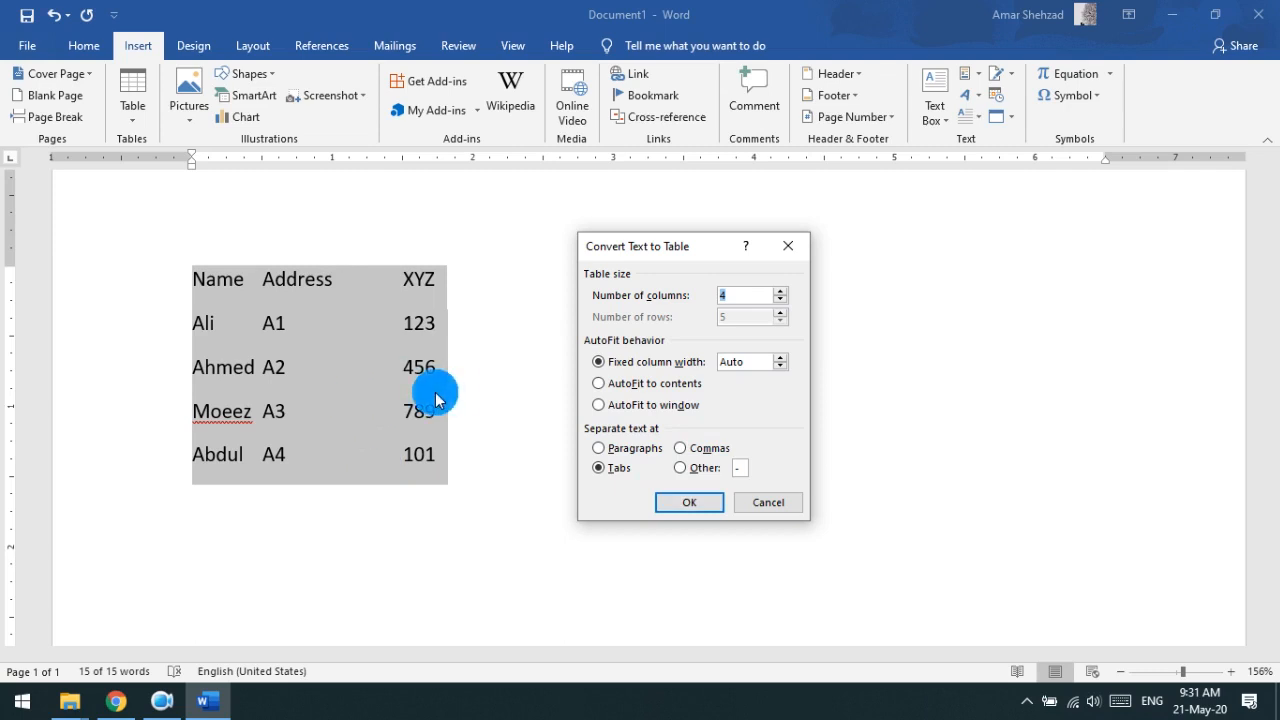
pyautogui.click(673, 504)
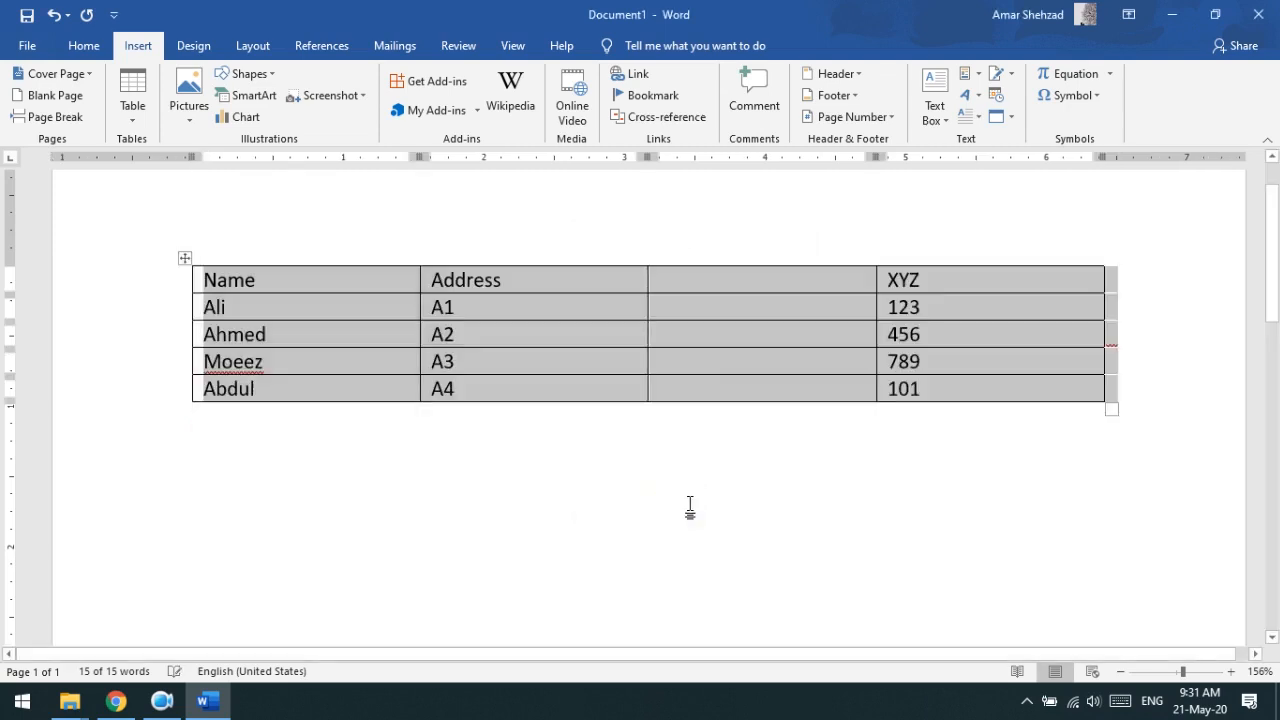
# Step: Highlight the empty third column, and shrink the whole table to about 5 inches wide
pyautogui.click(741, 285)
pyautogui.moveTo(745, 292); pyautogui.dragTo(749, 398)
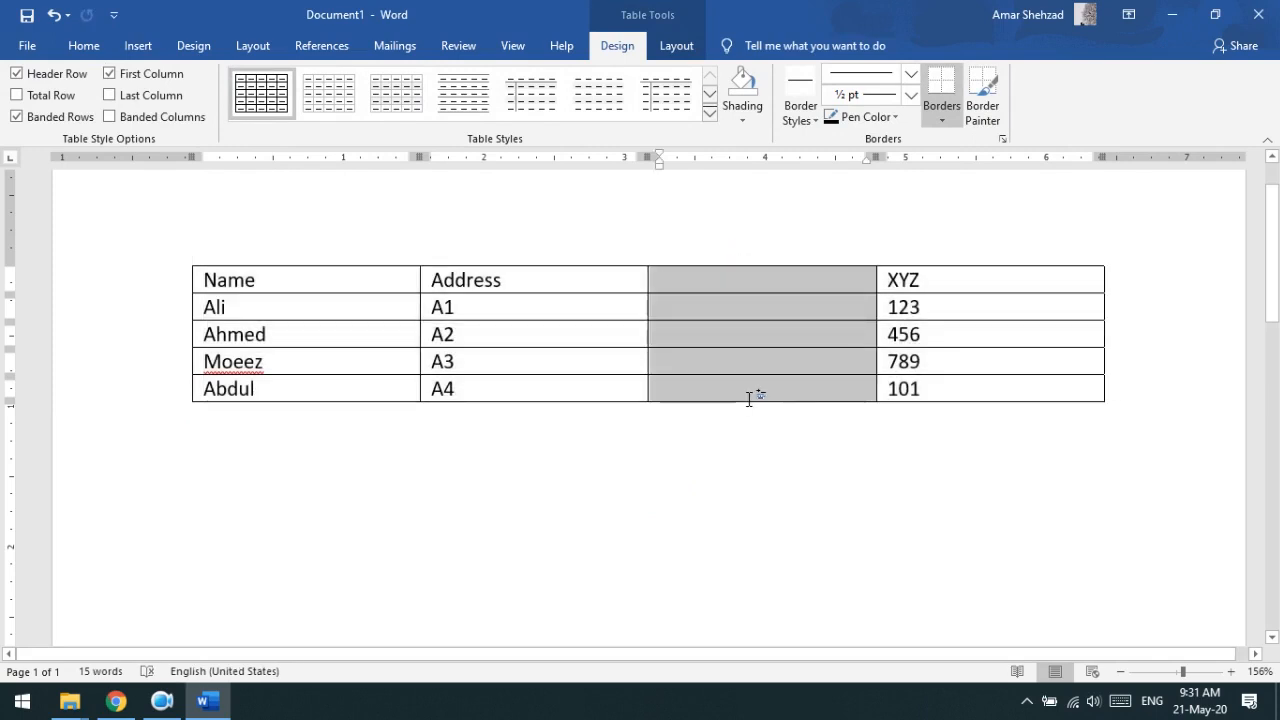
pyautogui.click(743, 309)
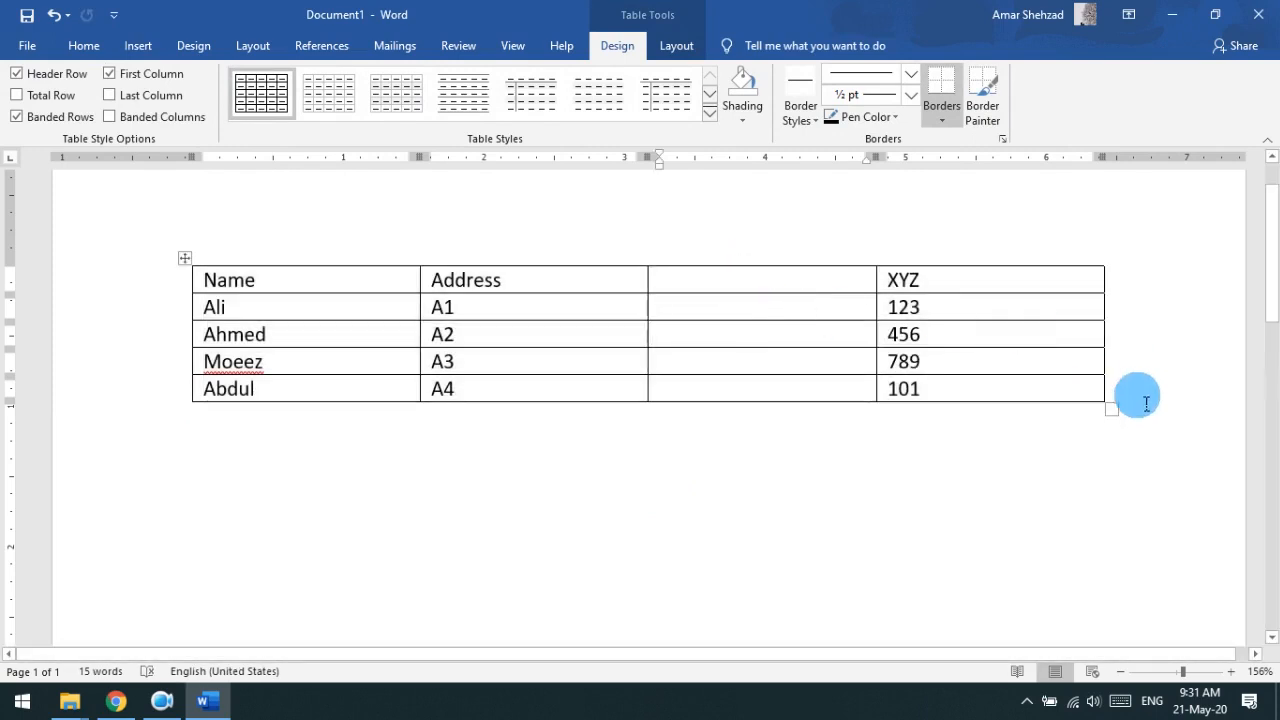
pyautogui.moveTo(1112, 412); pyautogui.dragTo(915, 434)
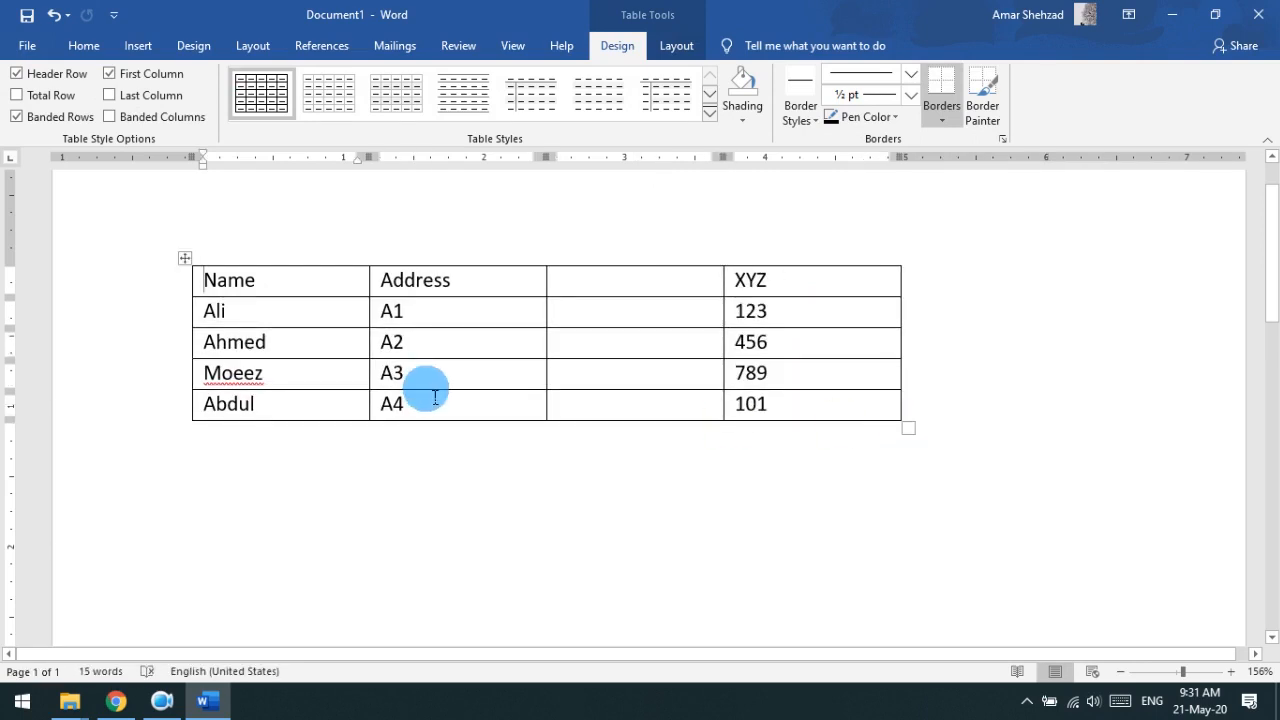
# Step: Convert the whole table to text separated with commas
pyautogui.click(184, 258)
pyautogui.click(665, 48)
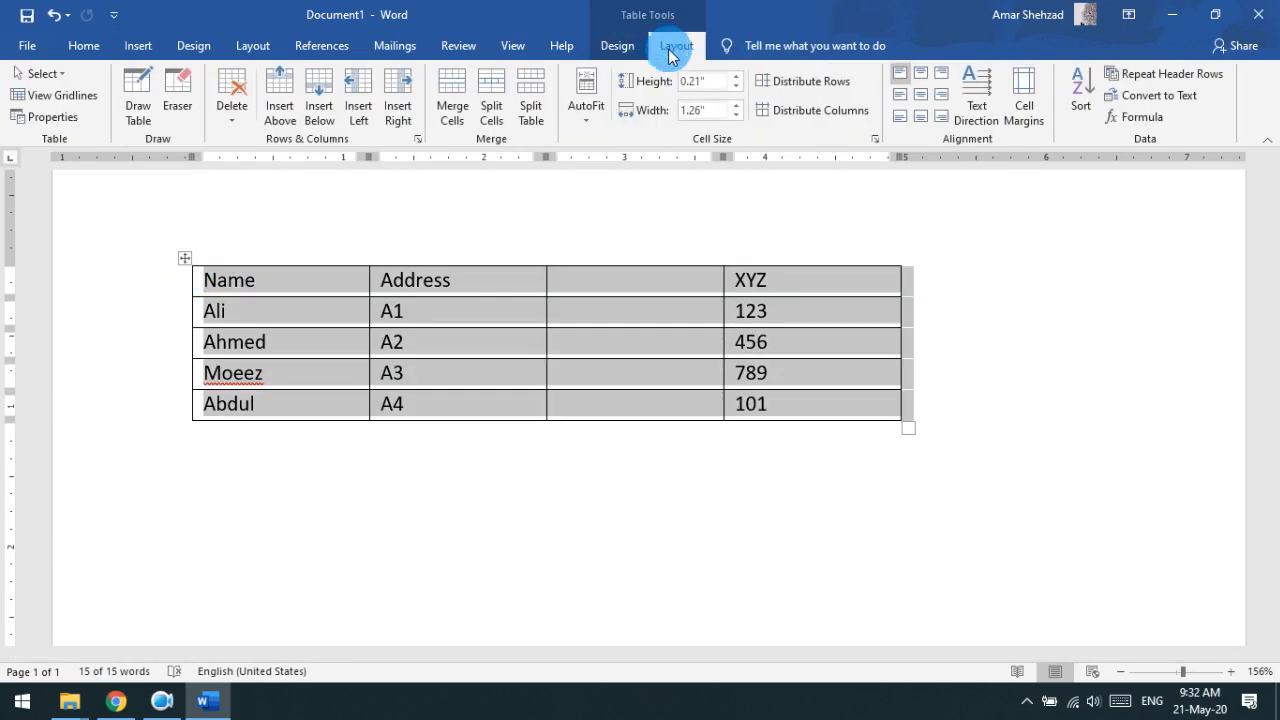
pyautogui.click(1156, 100)
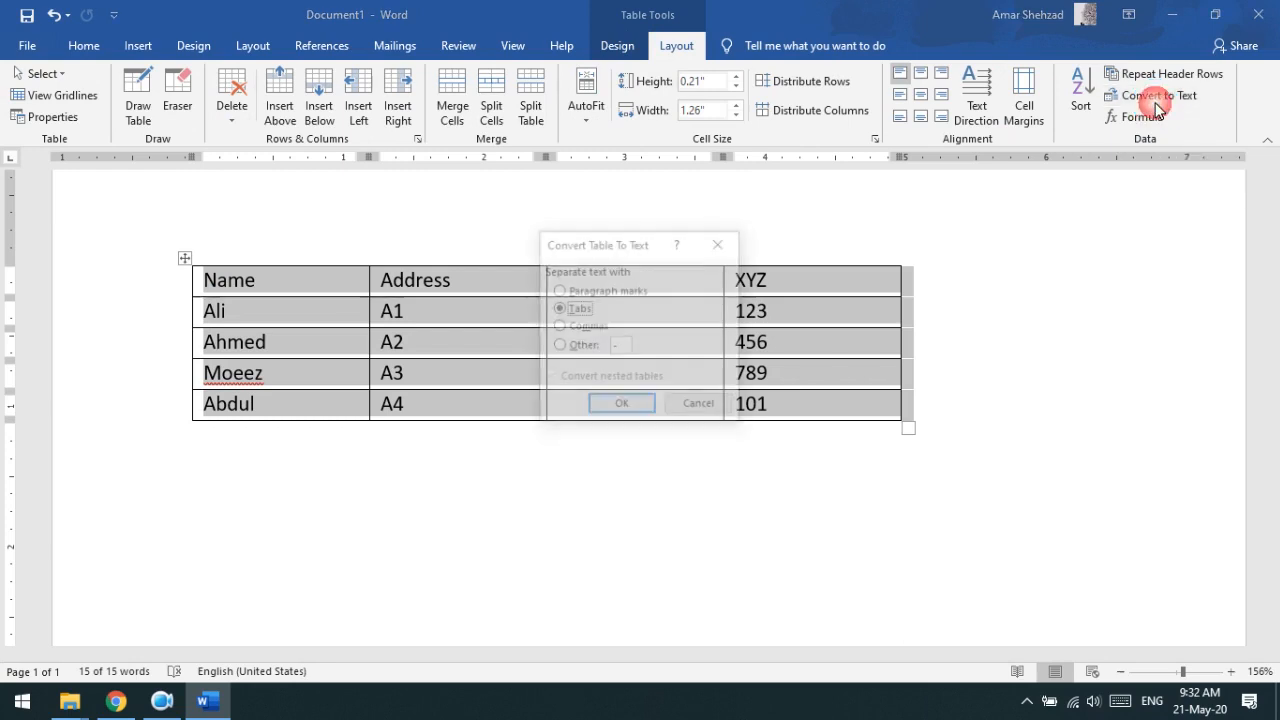
pyautogui.click(578, 327)
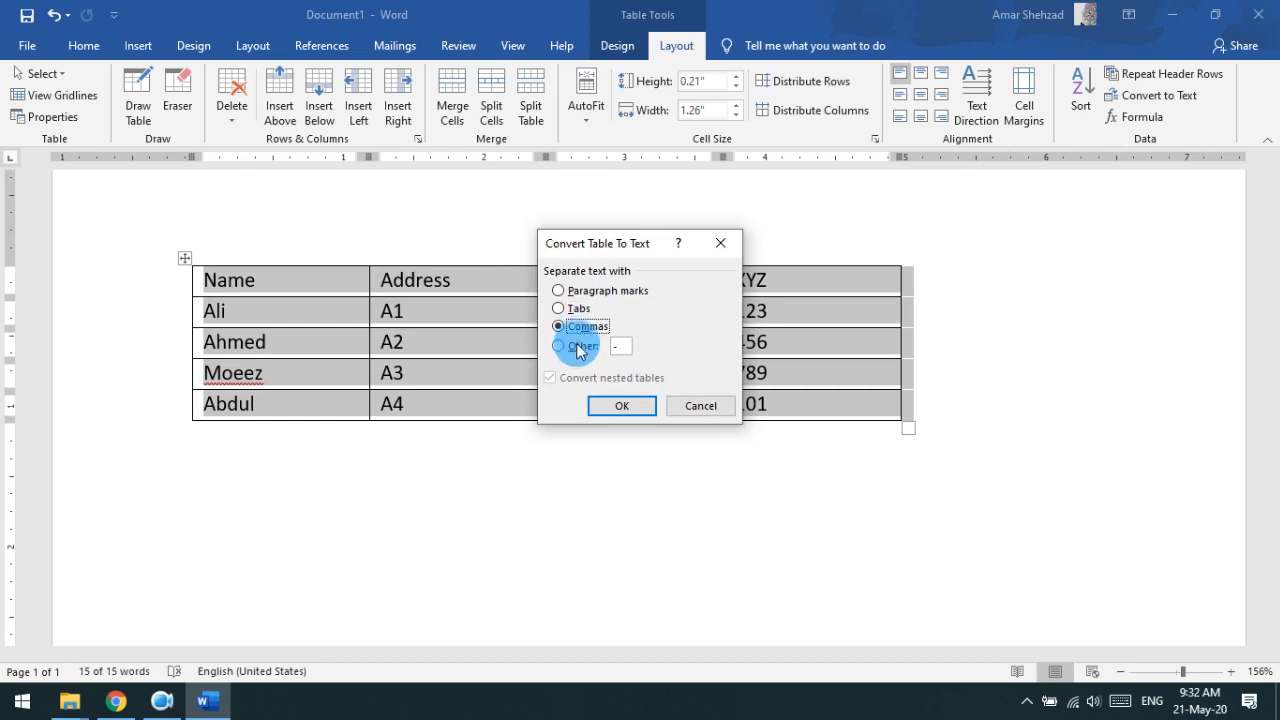
pyautogui.click(578, 348)
pyautogui.click(576, 327)
pyautogui.click(621, 405)
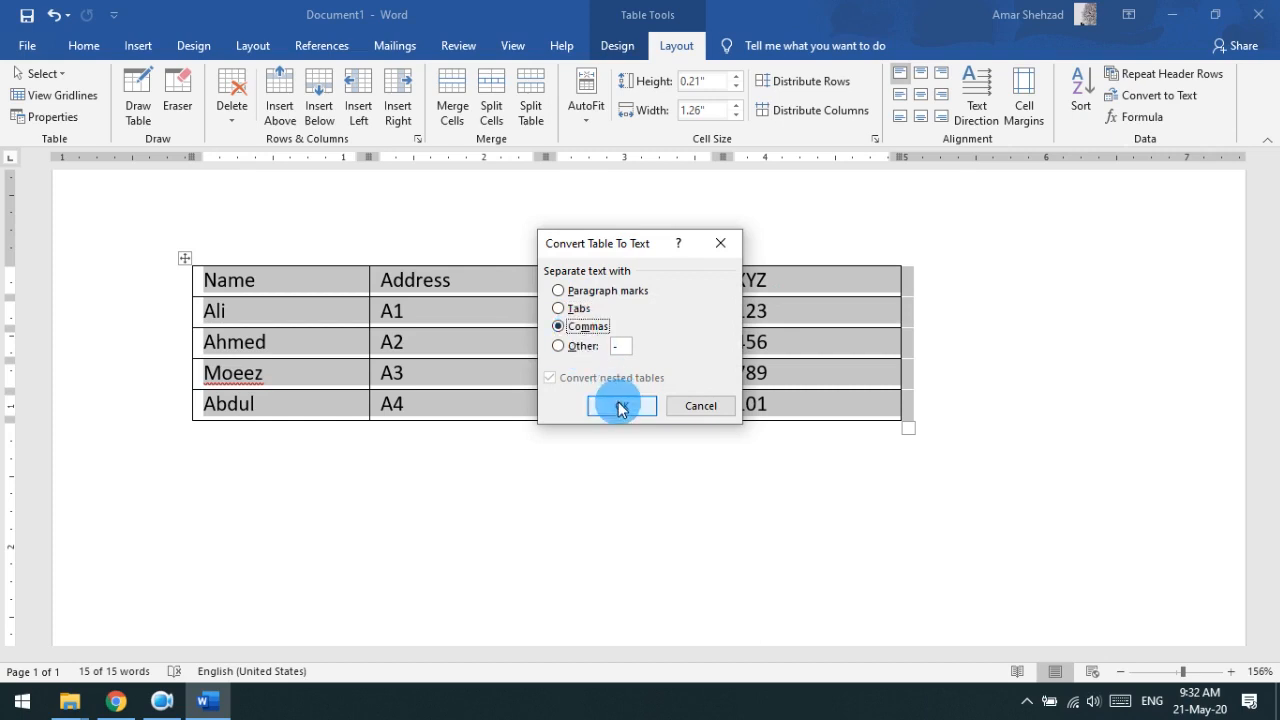
# Step: Inspect the comma-separated heading line and undo the conversion to text
pyautogui.click(332, 286)
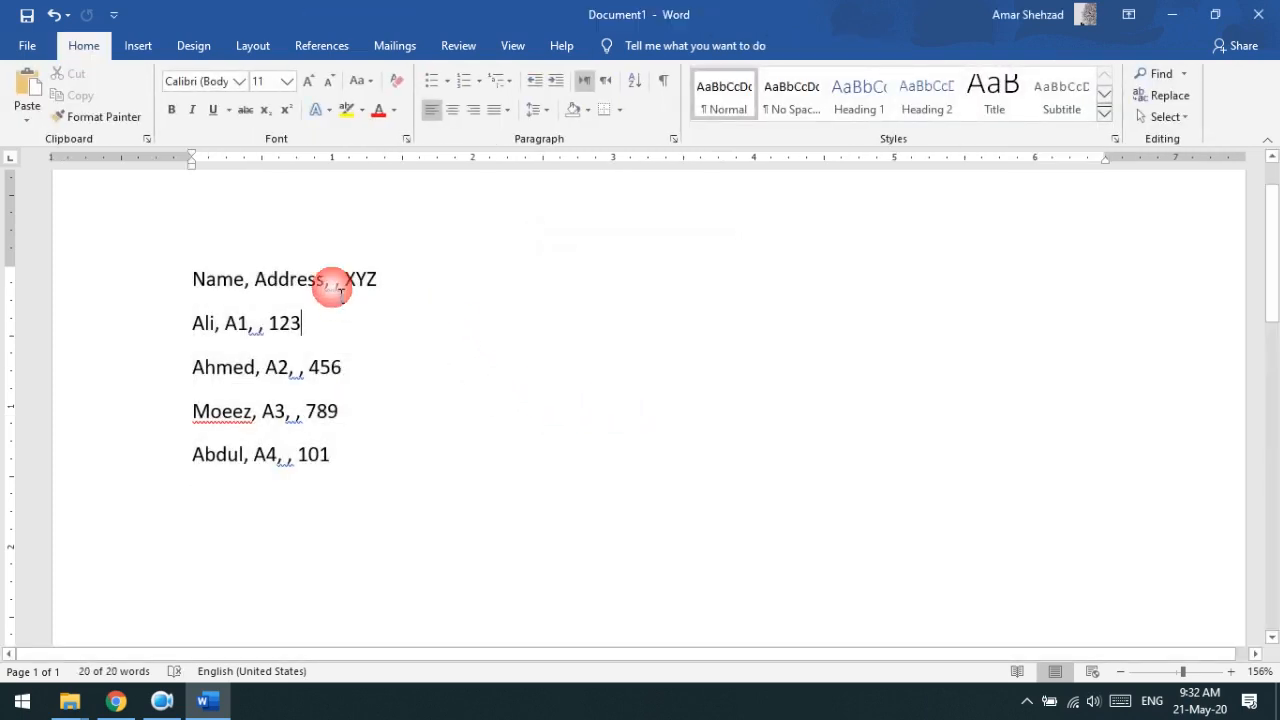
pyautogui.click(332, 292)
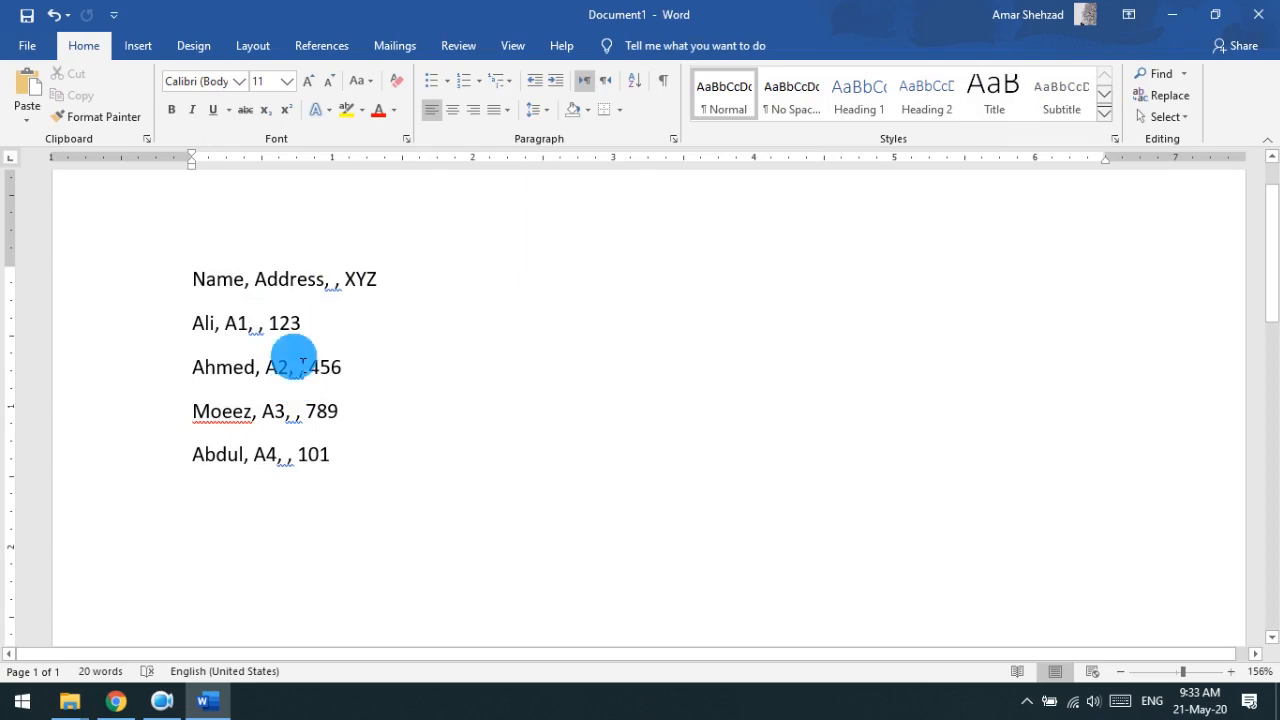
pyautogui.hotkey('ctrl', 'z')
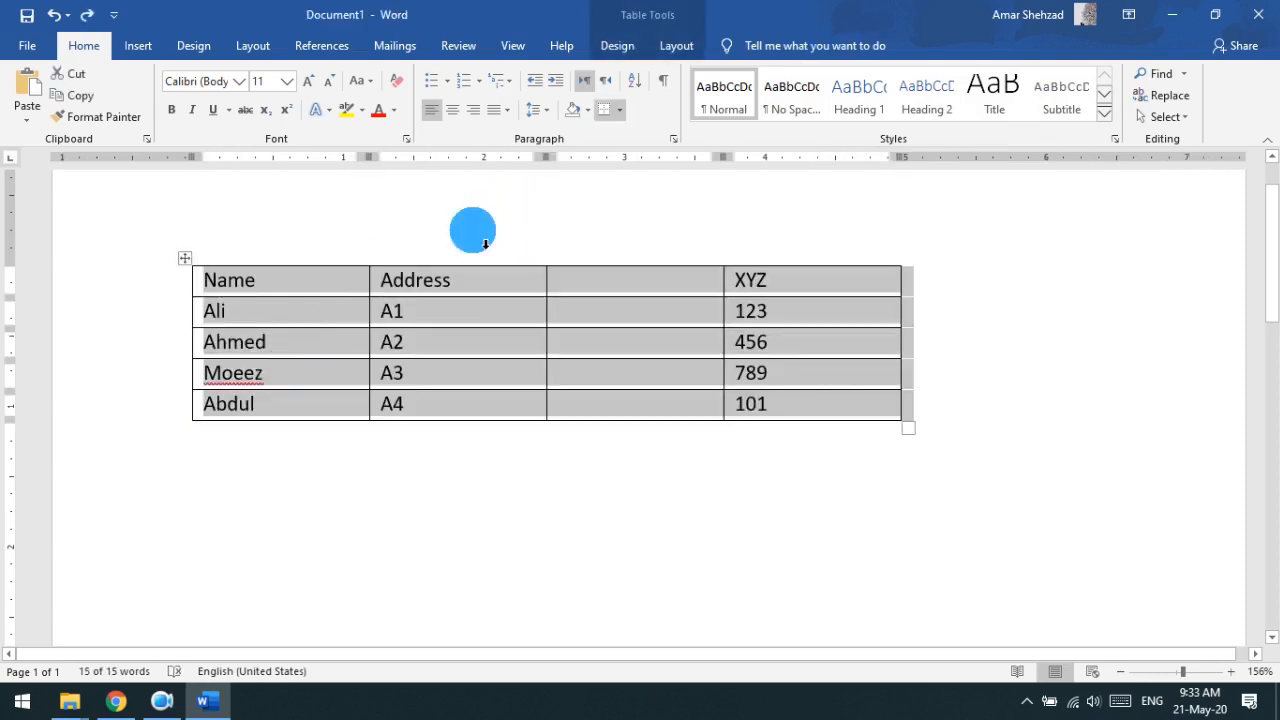
# Step: Cut the whole table out of the document and undo the cut
pyautogui.rightClick(187, 262)
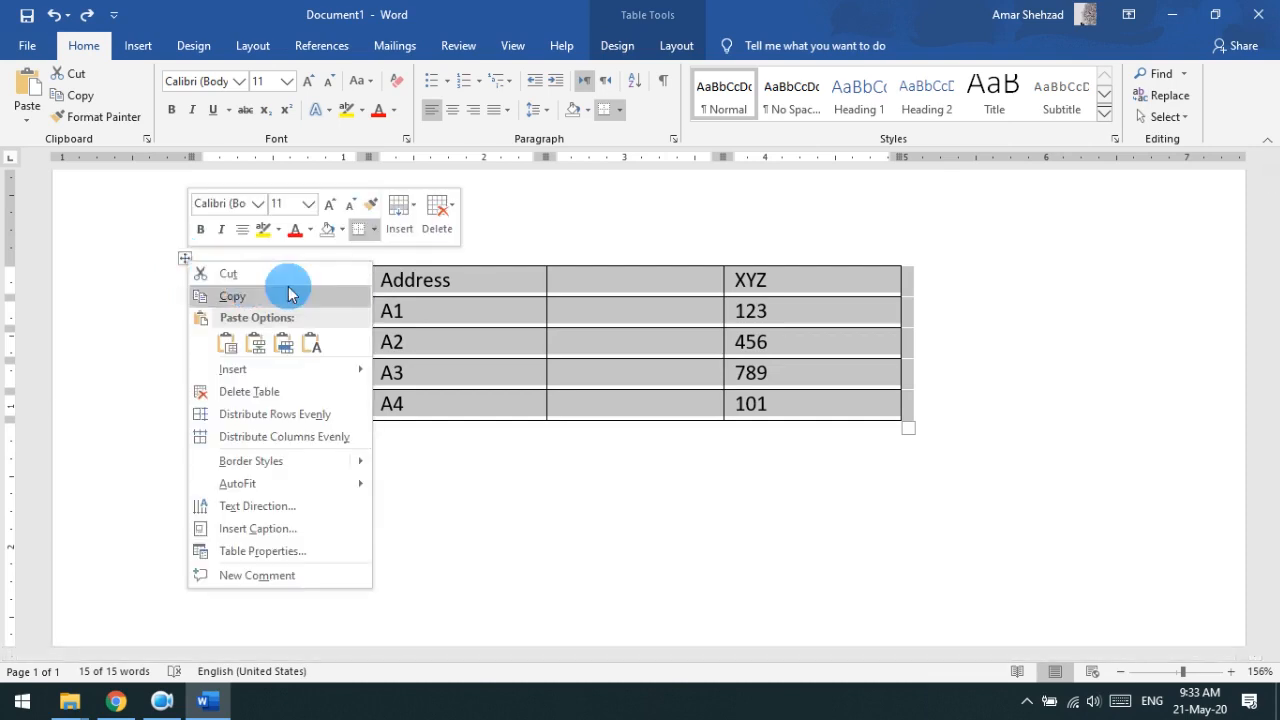
pyautogui.click(330, 277)
pyautogui.hotkey('ctrl', 'z')
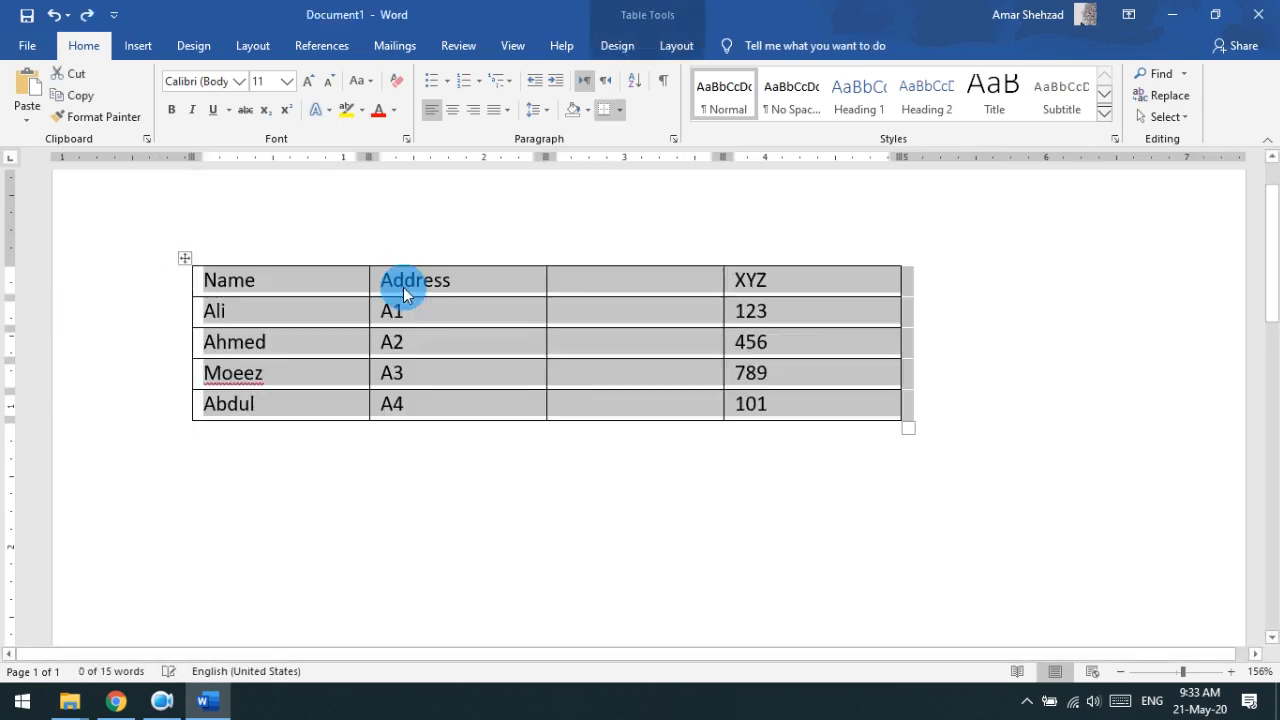
pyautogui.click(465, 320)
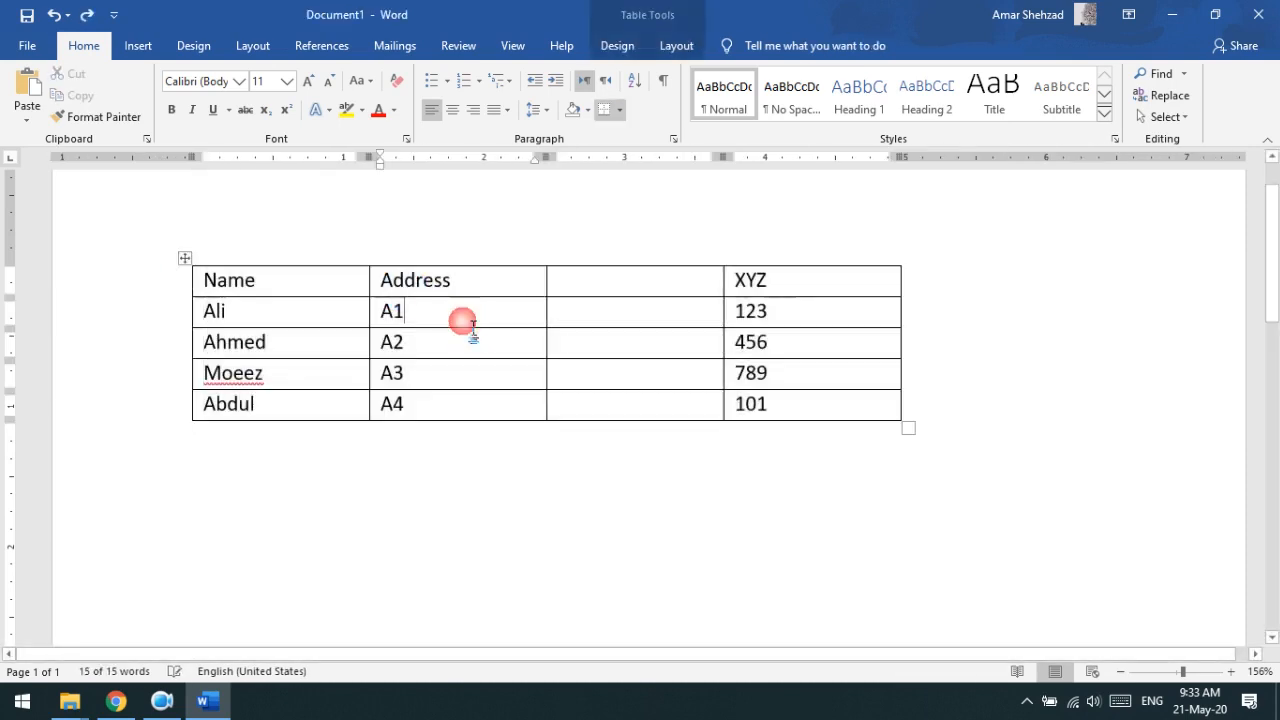
# Step: Delete the empty column between "Address" and "XYZ" from the table
pyautogui.click(656, 45)
pyautogui.moveTo(658, 284); pyautogui.dragTo(672, 398)
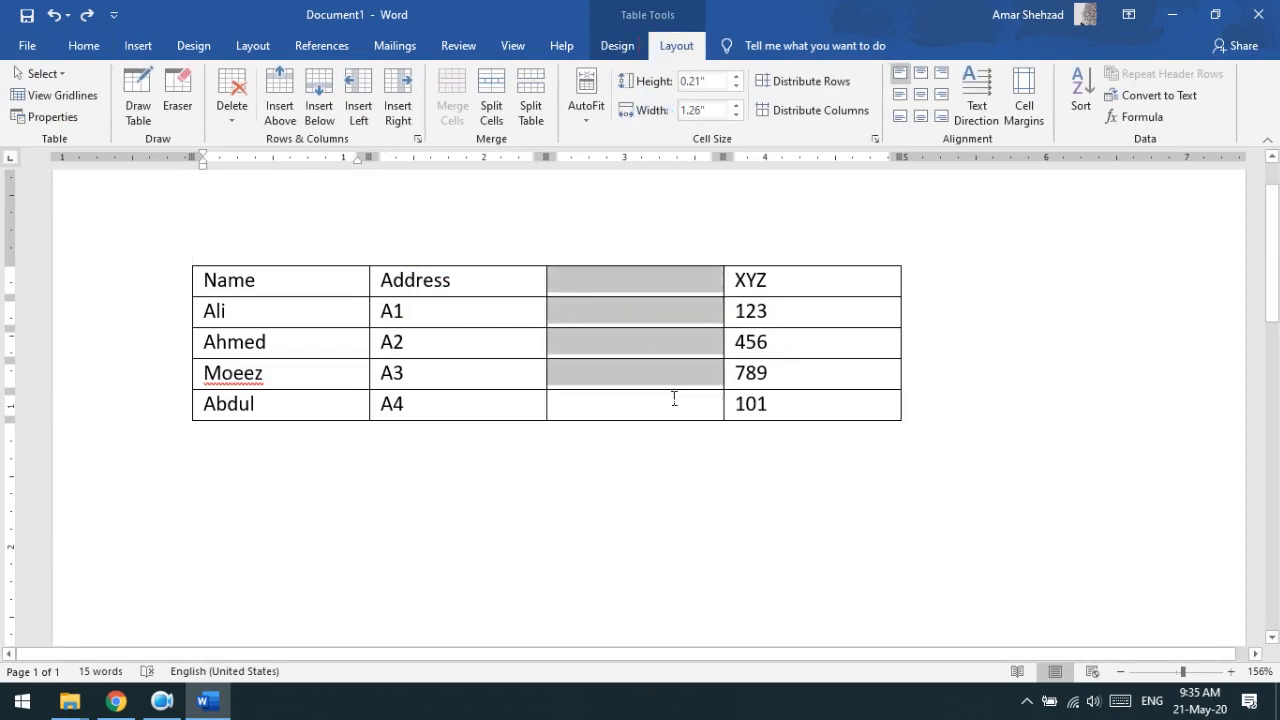
pyautogui.click(232, 100)
pyautogui.click(247, 165)
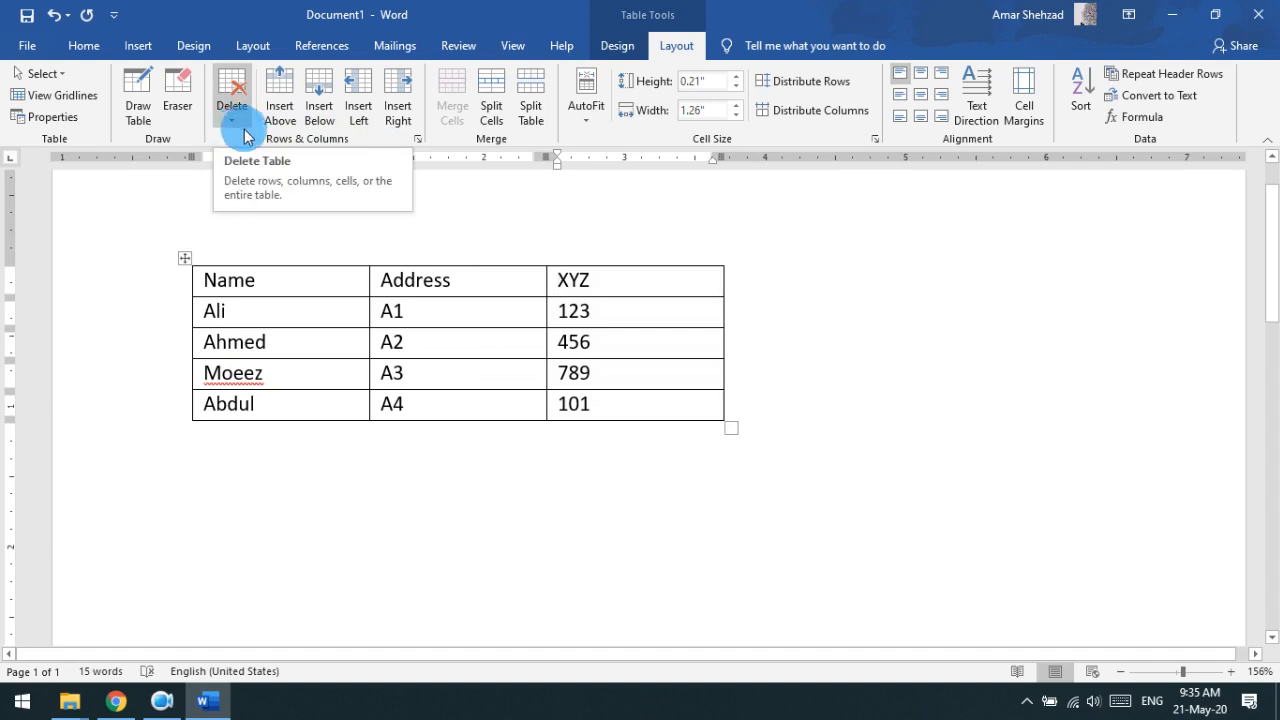
# Step: Delete the XYZ cell of the table's last row with the Shift cells left option
pyautogui.click(632, 404)
pyautogui.click(240, 128)
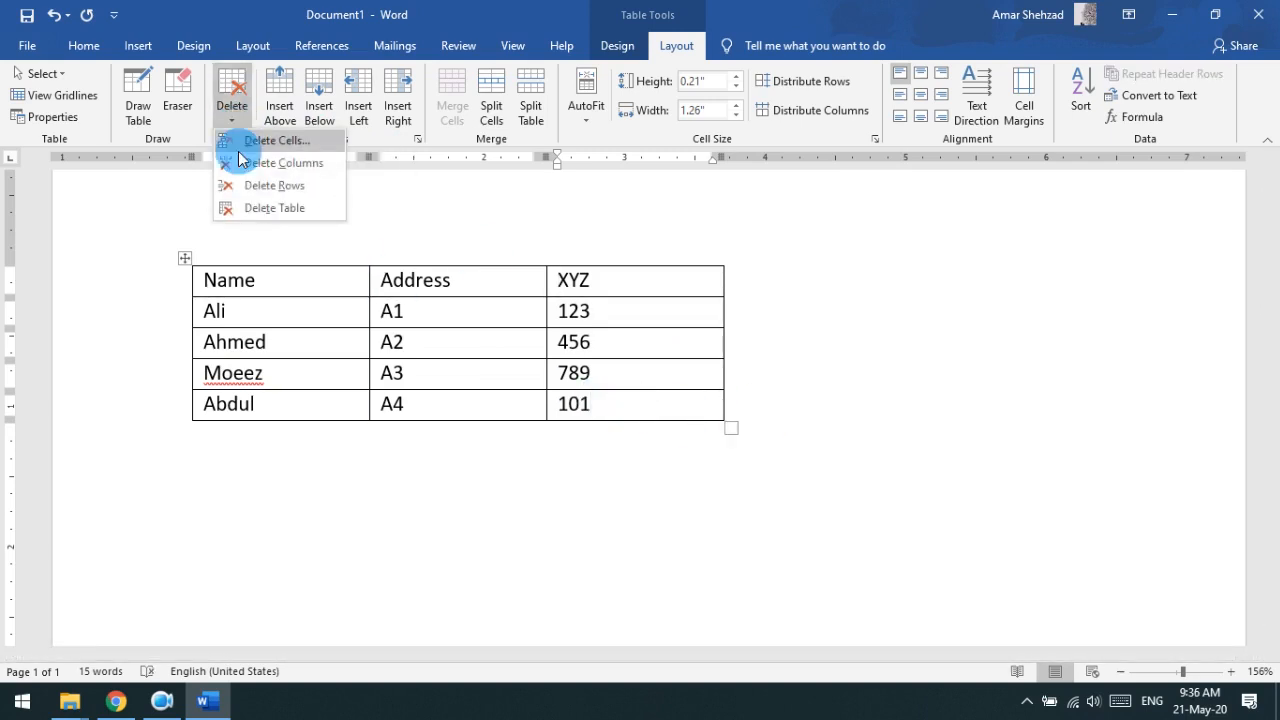
pyautogui.click(238, 142)
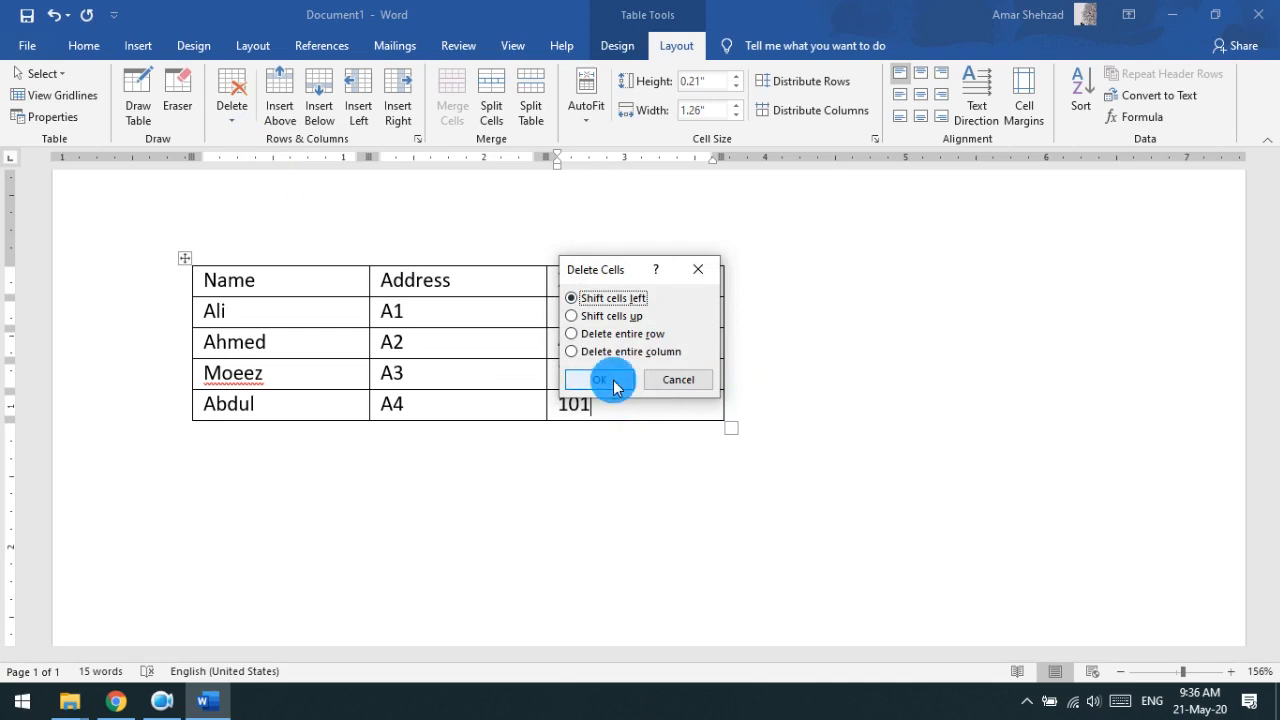
pyautogui.click(612, 381)
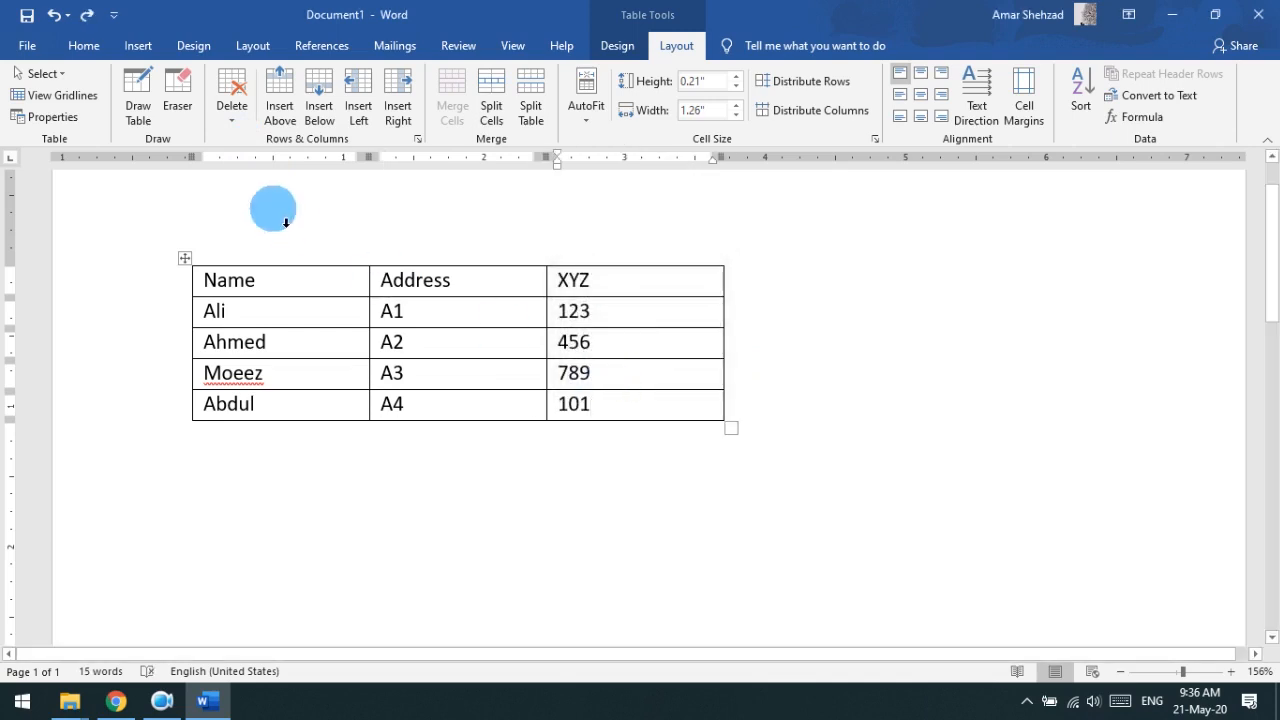
# Step: Delete the whole table from the document and undo the deletion
pyautogui.click(238, 118)
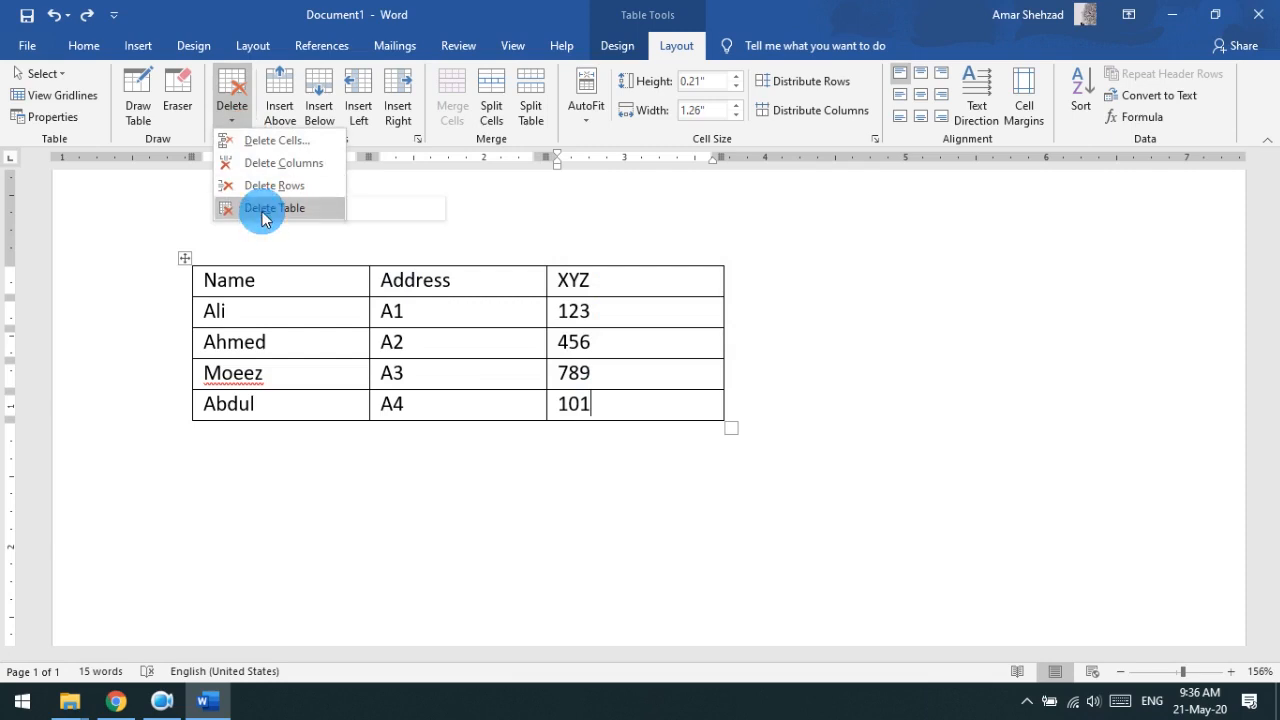
pyautogui.click(265, 208)
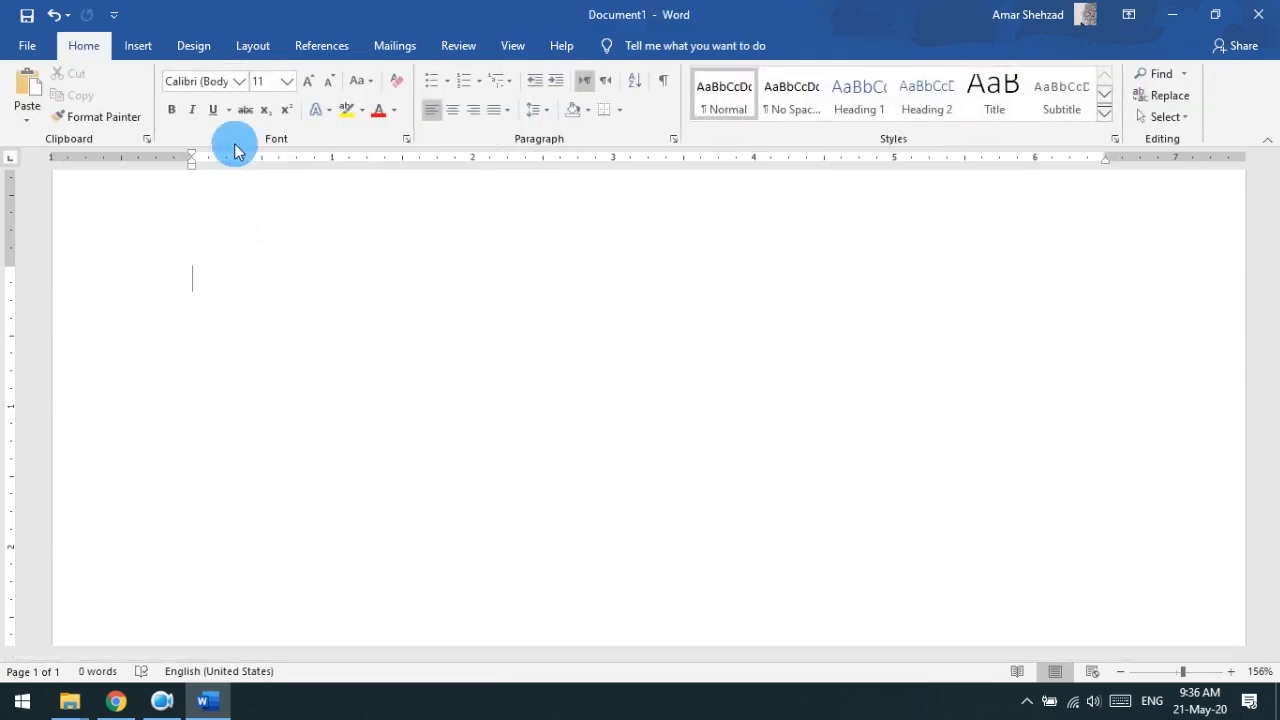
pyautogui.hotkey('ctrl', 'z')
pyautogui.hotkey('ctrl', 'z')
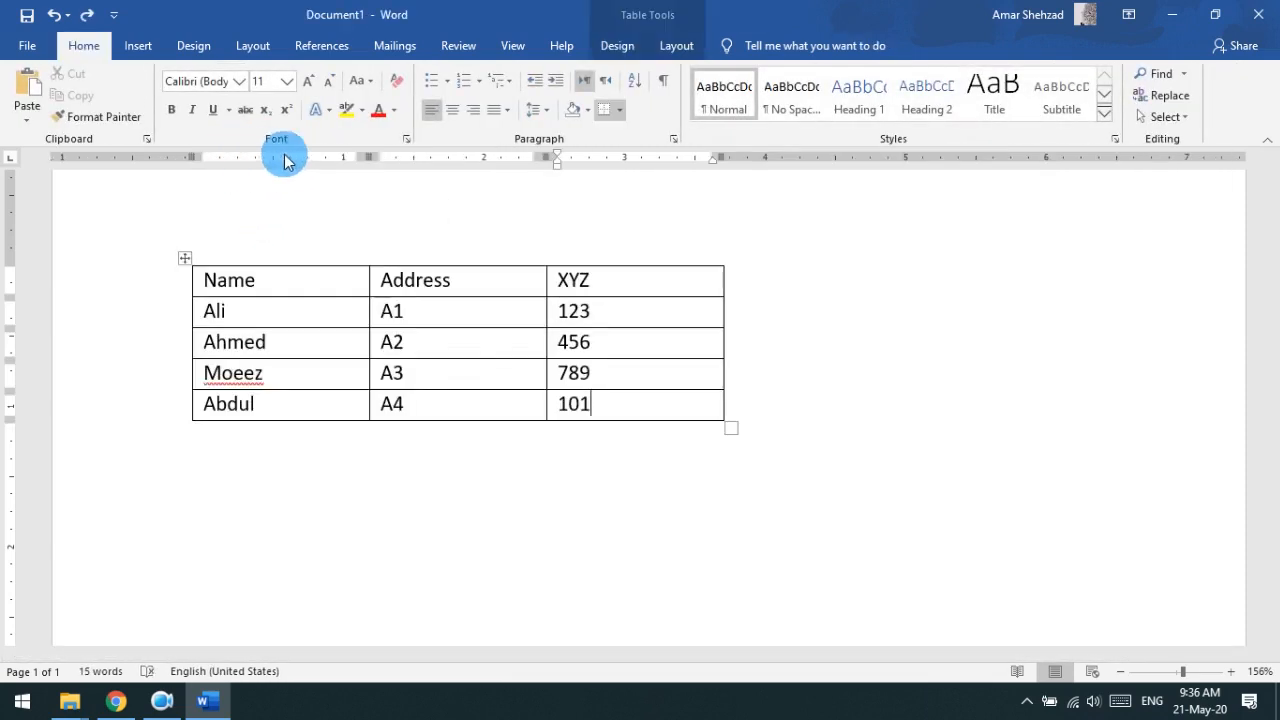
# Step: Insert an empty row above the table's Name/Address/XYZ heading row and another below the last row
pyautogui.click(665, 47)
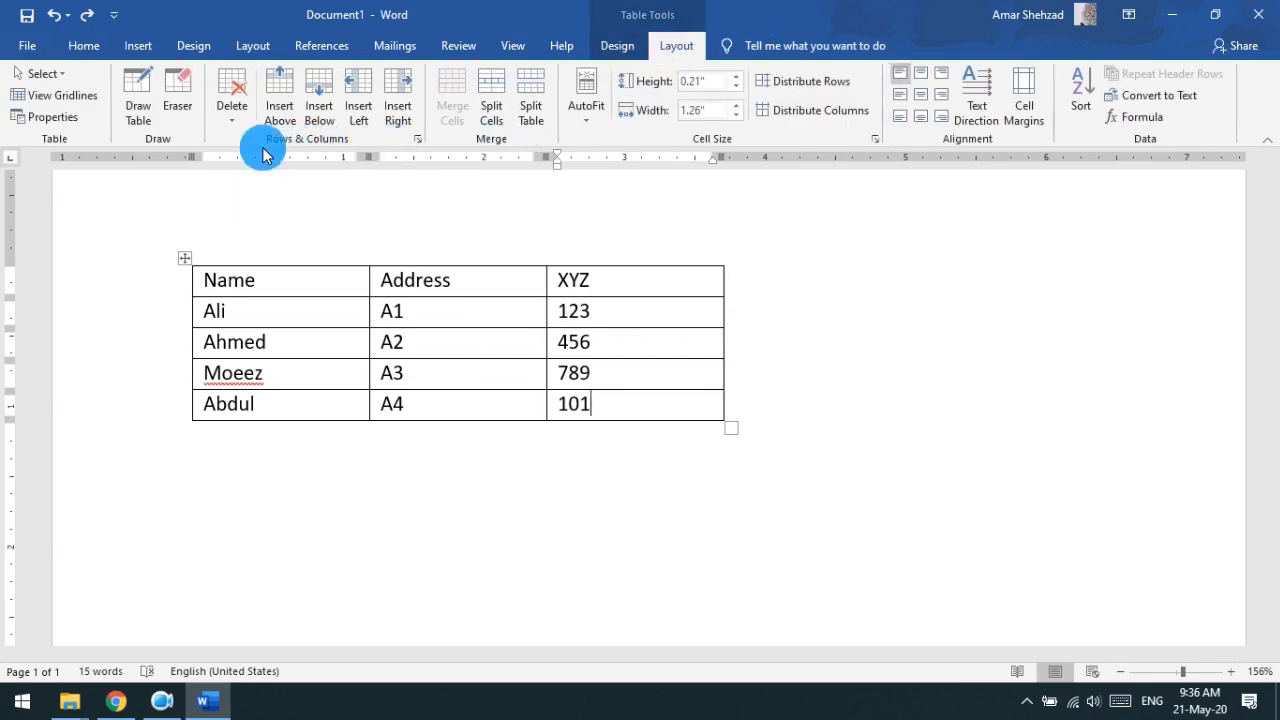
pyautogui.click(231, 100)
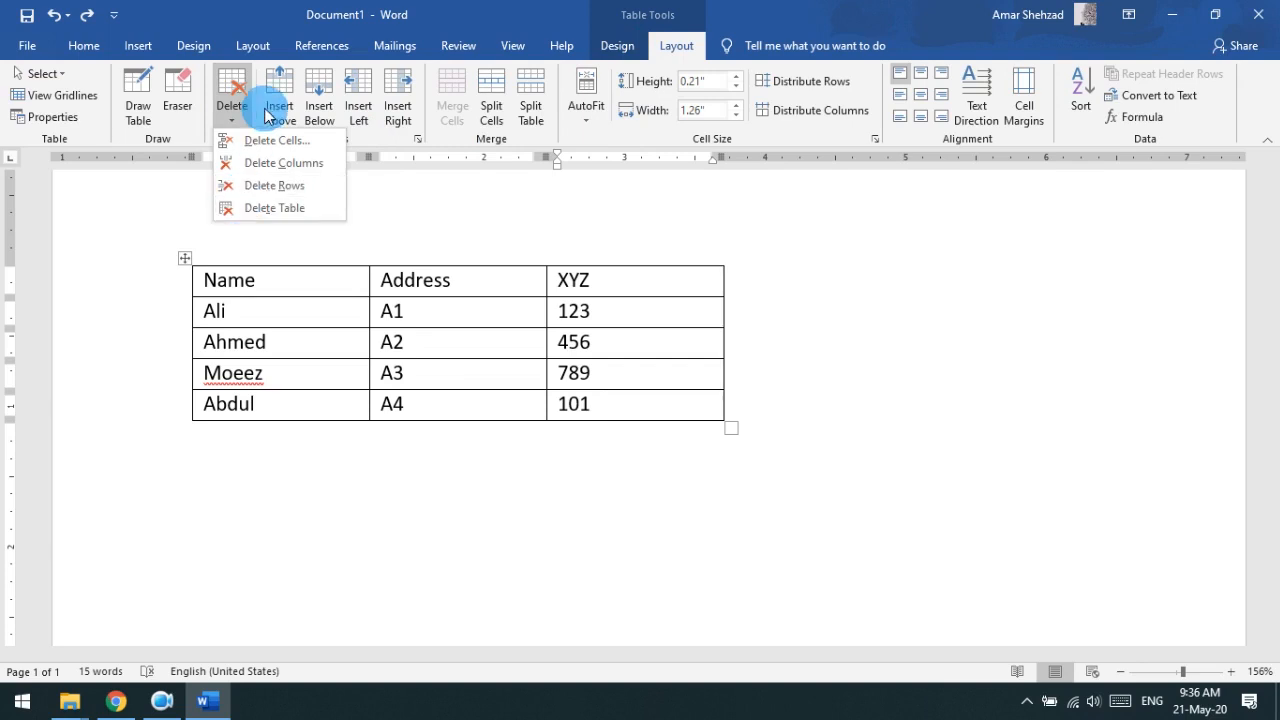
pyautogui.click(478, 150)
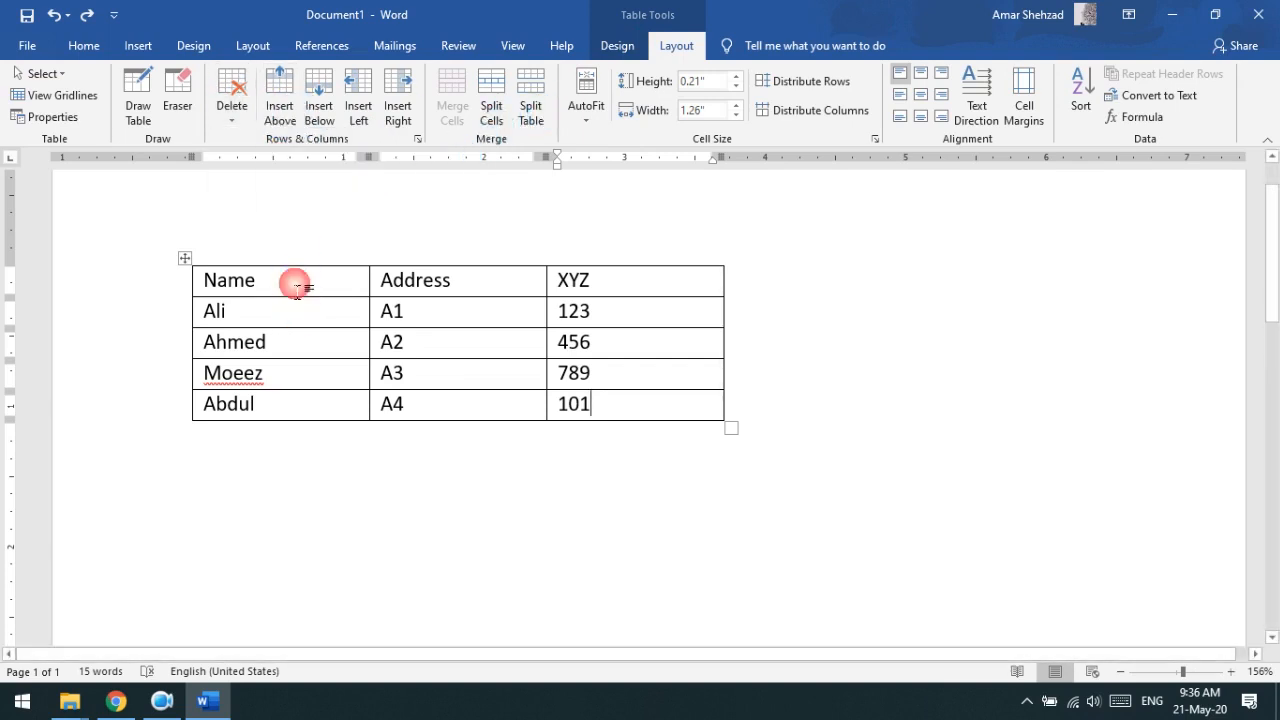
pyautogui.click(276, 123)
pyautogui.click(286, 280)
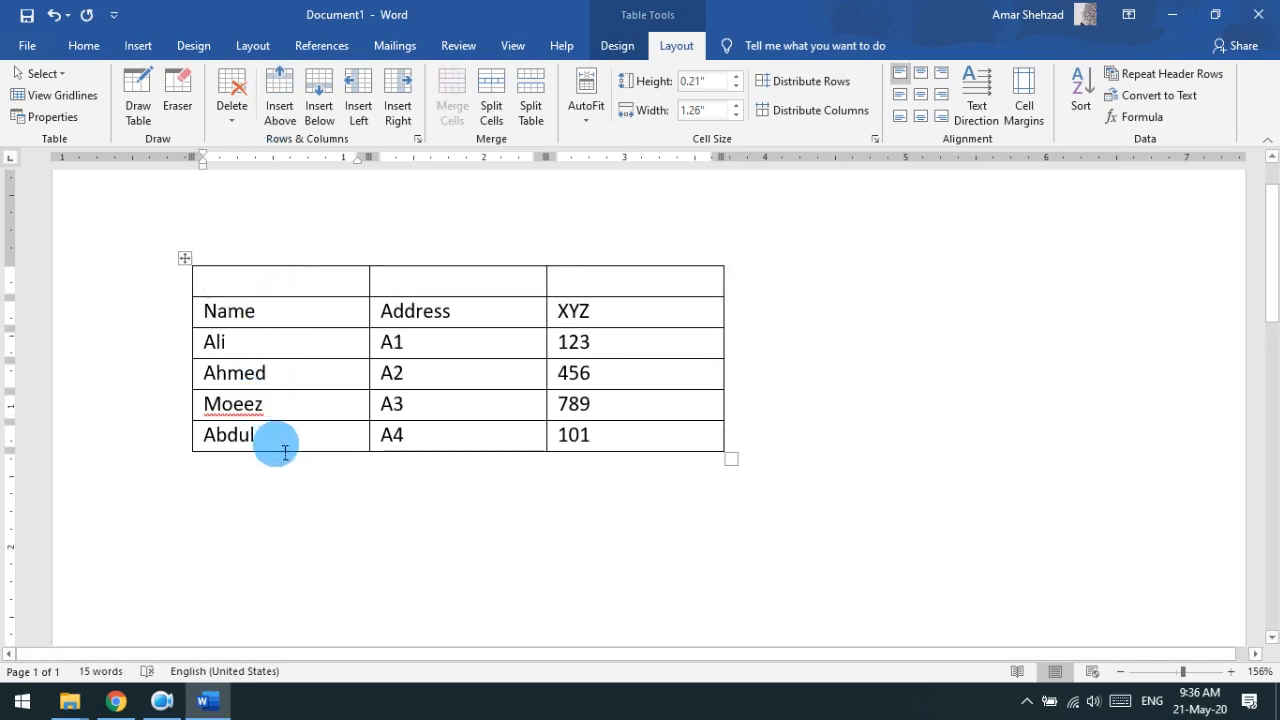
pyautogui.click(285, 100)
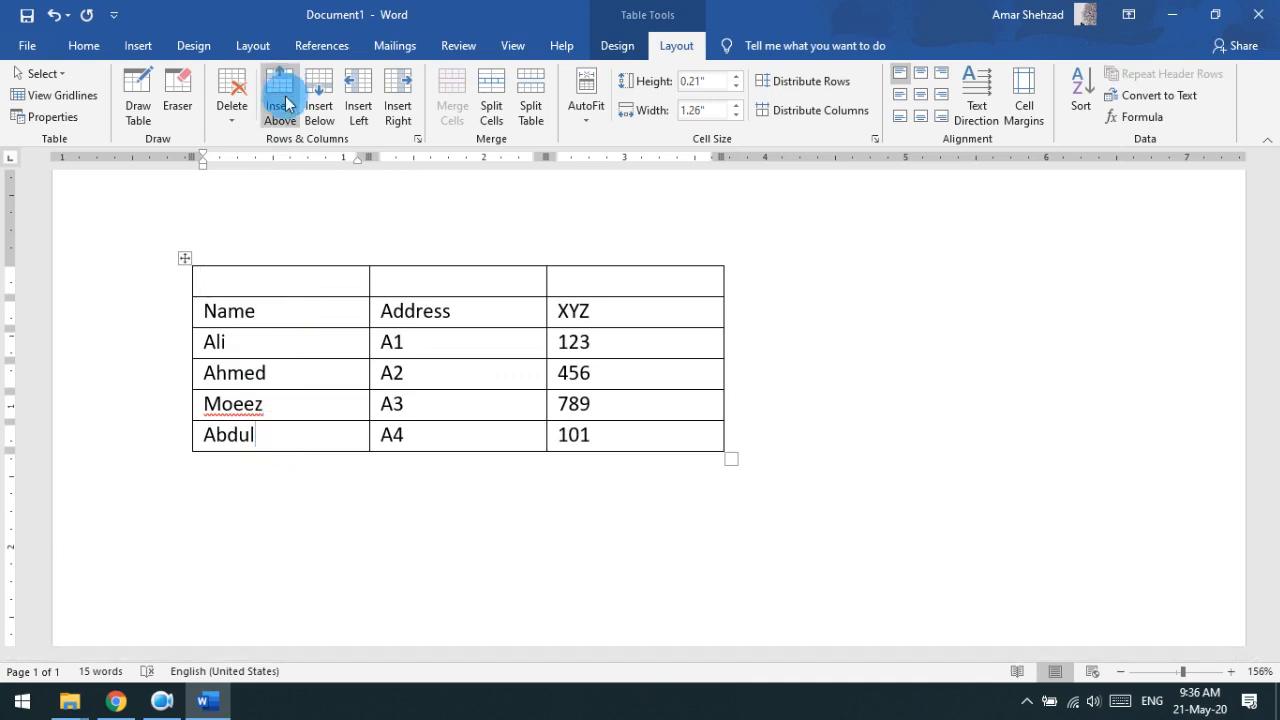
pyautogui.click(309, 110)
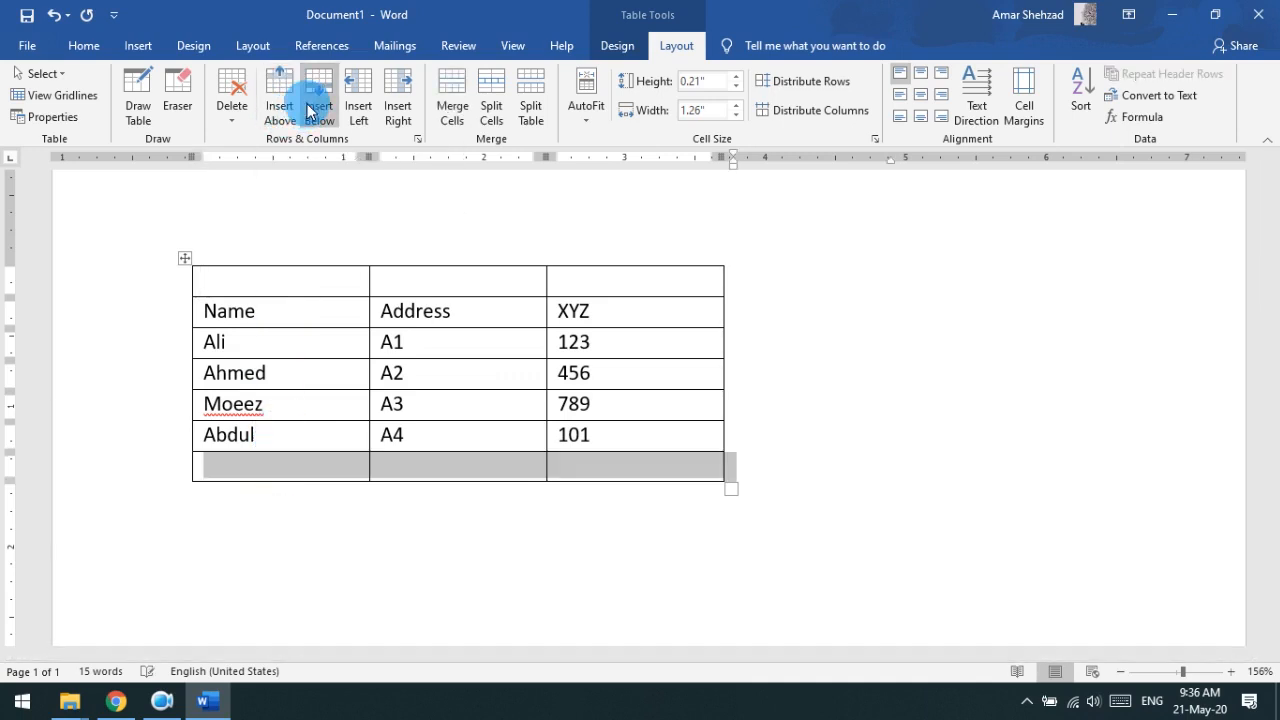
# Step: Try inserting an empty row above and then below the A2 row, undoing each insertion
pyautogui.click(300, 382)
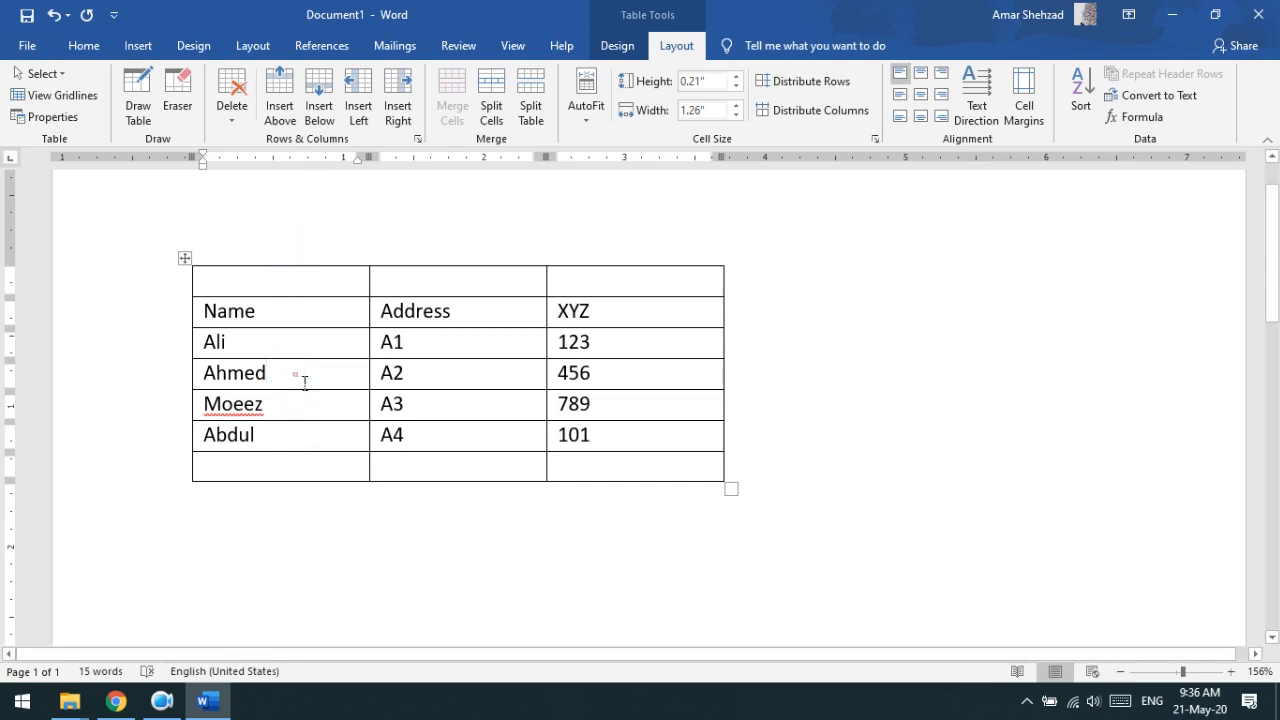
pyautogui.click(288, 100)
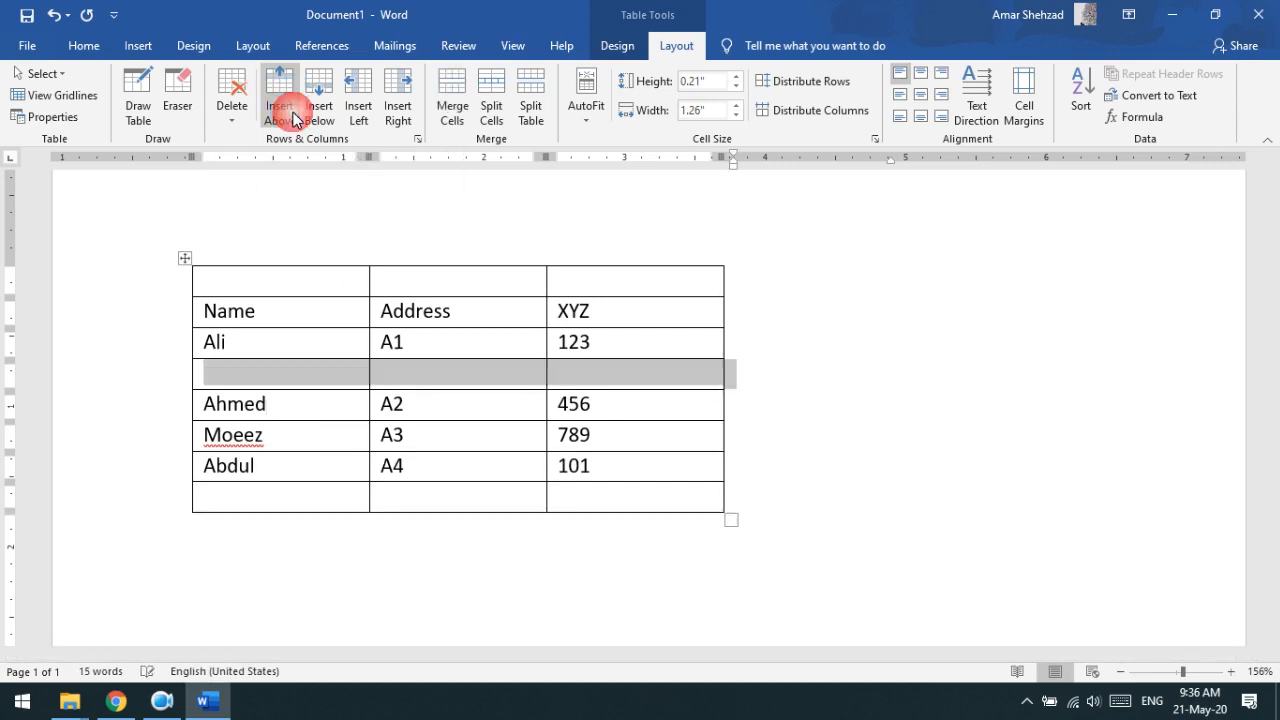
pyautogui.hotkey('ctrl', 'z')
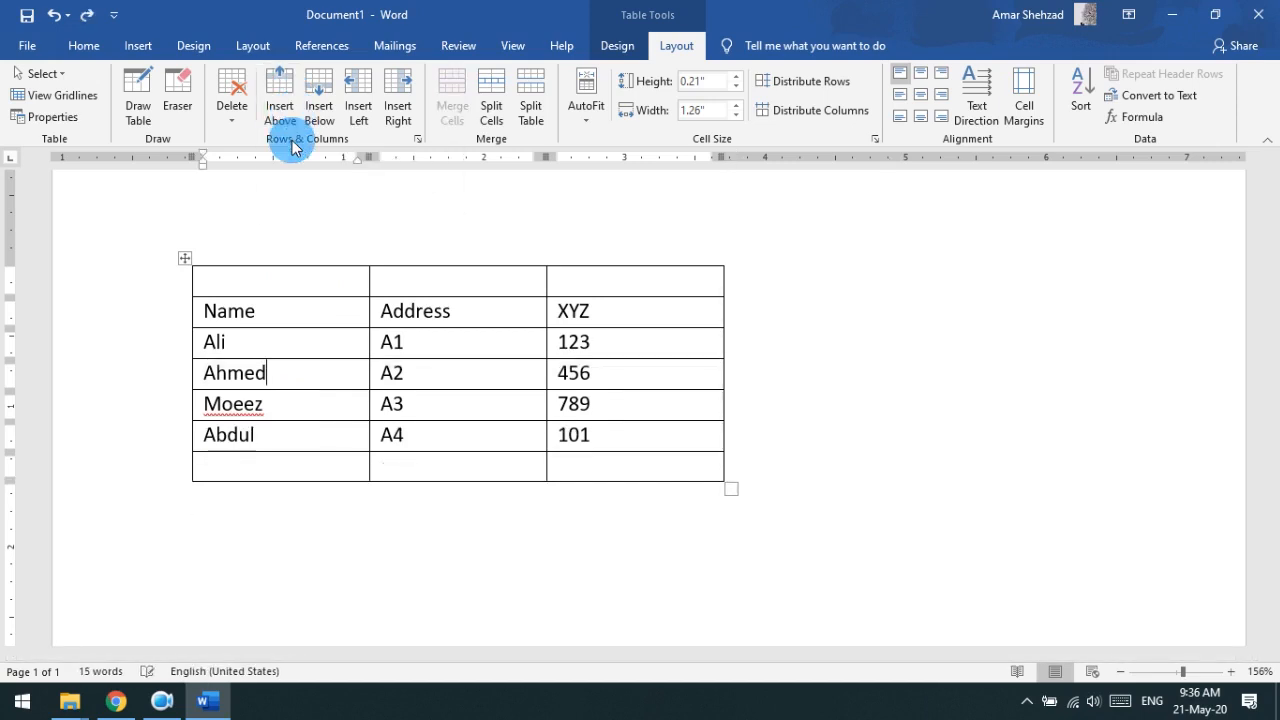
pyautogui.click(315, 118)
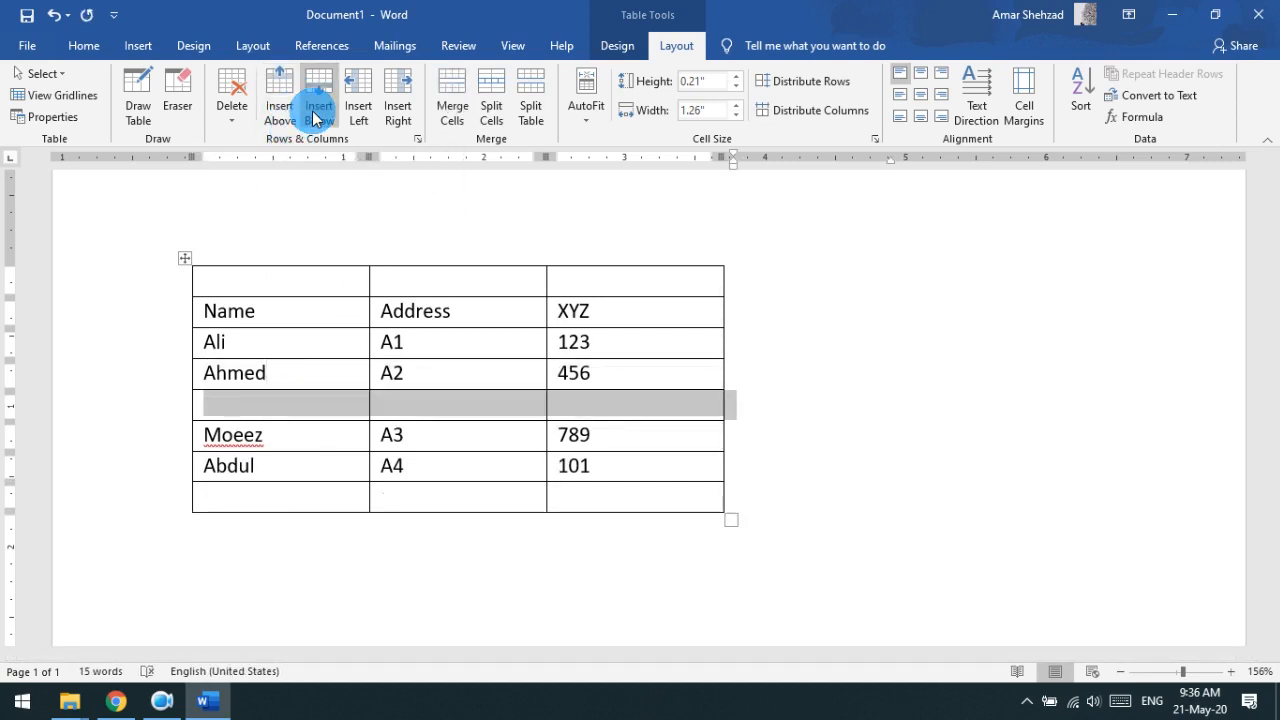
pyautogui.hotkey('ctrl', 'z')
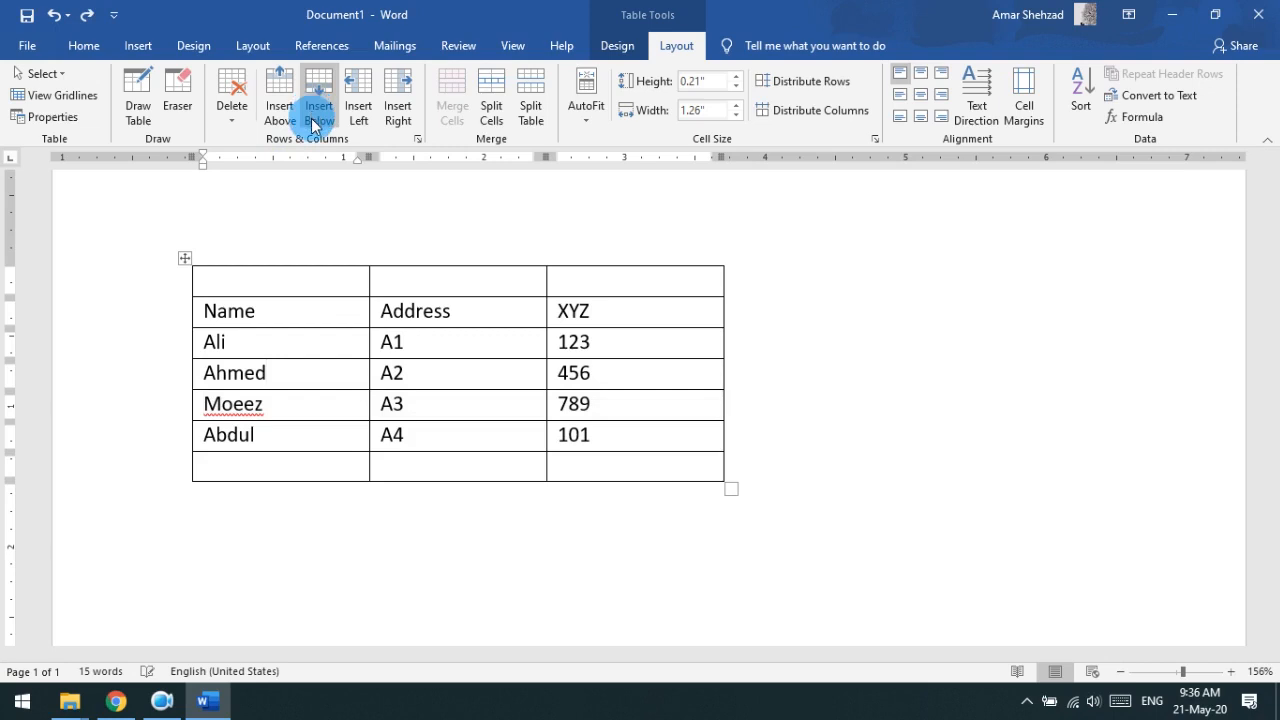
# Step: Try an empty column left of the Name column, undo it, and insert an empty column between Name and Address instead
pyautogui.click(292, 352)
pyautogui.click(358, 95)
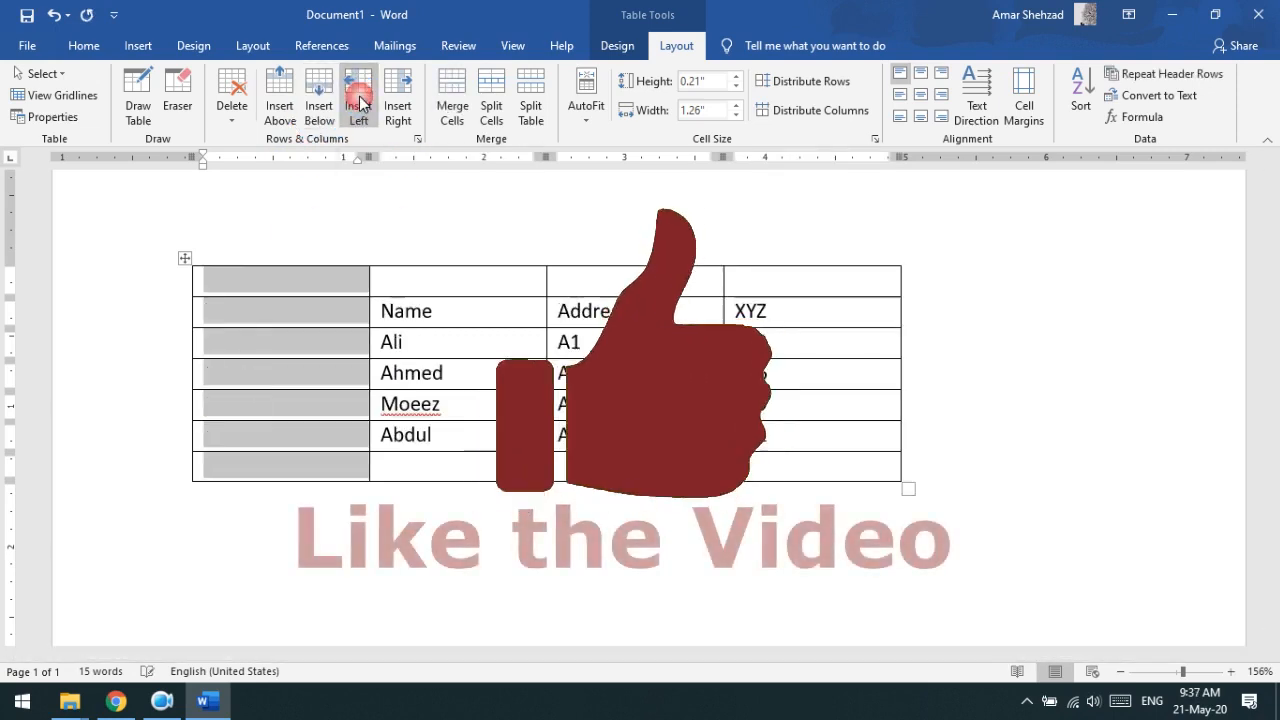
pyautogui.hotkey('ctrl', 'z')
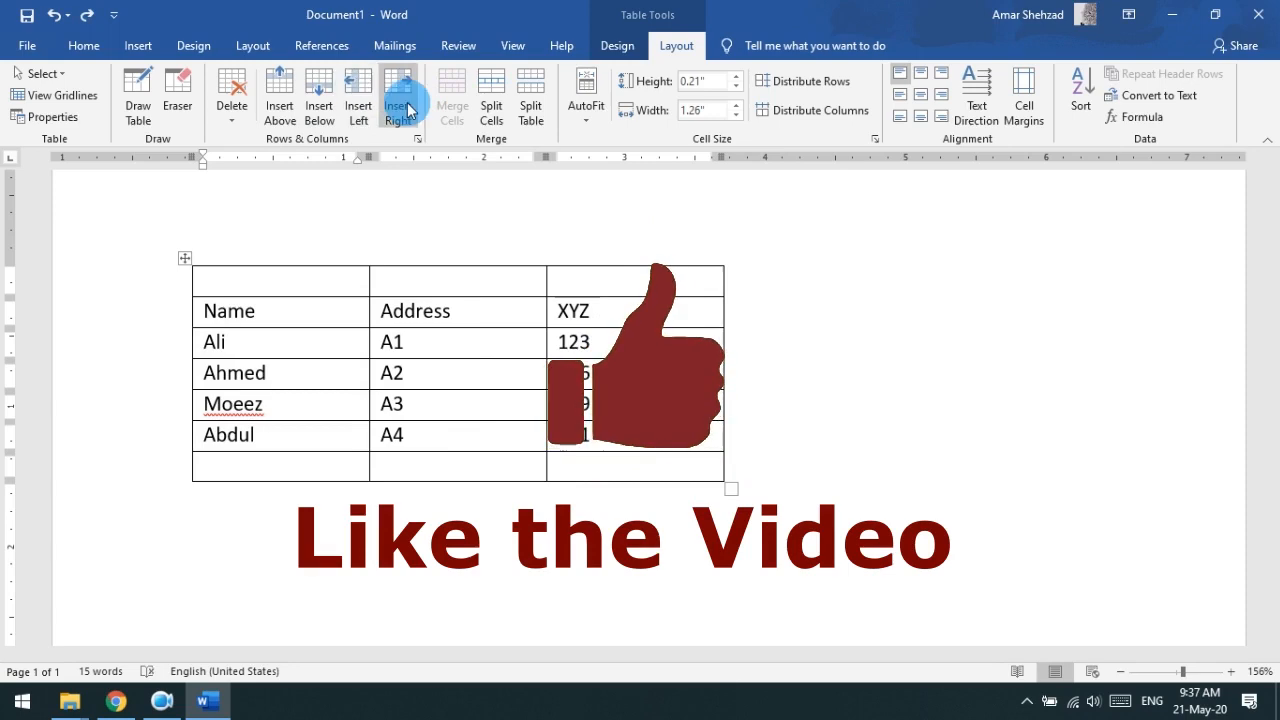
pyautogui.click(400, 108)
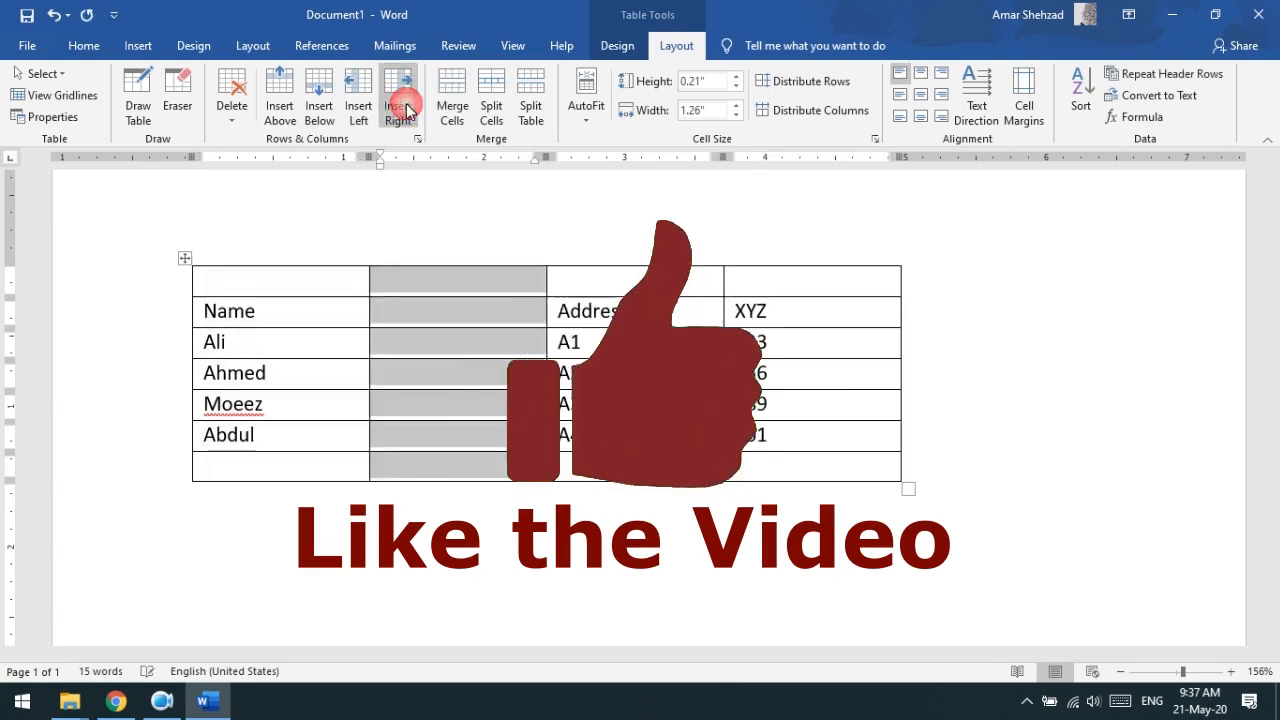
pyautogui.click(455, 346)
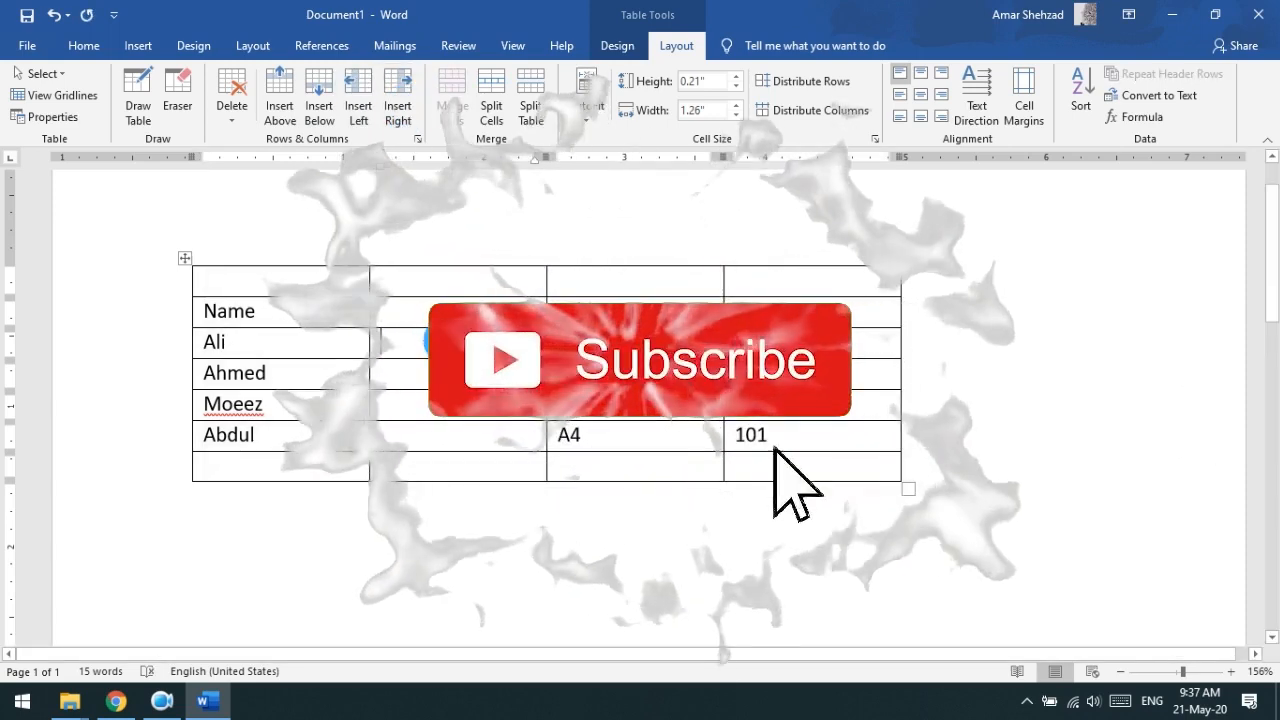